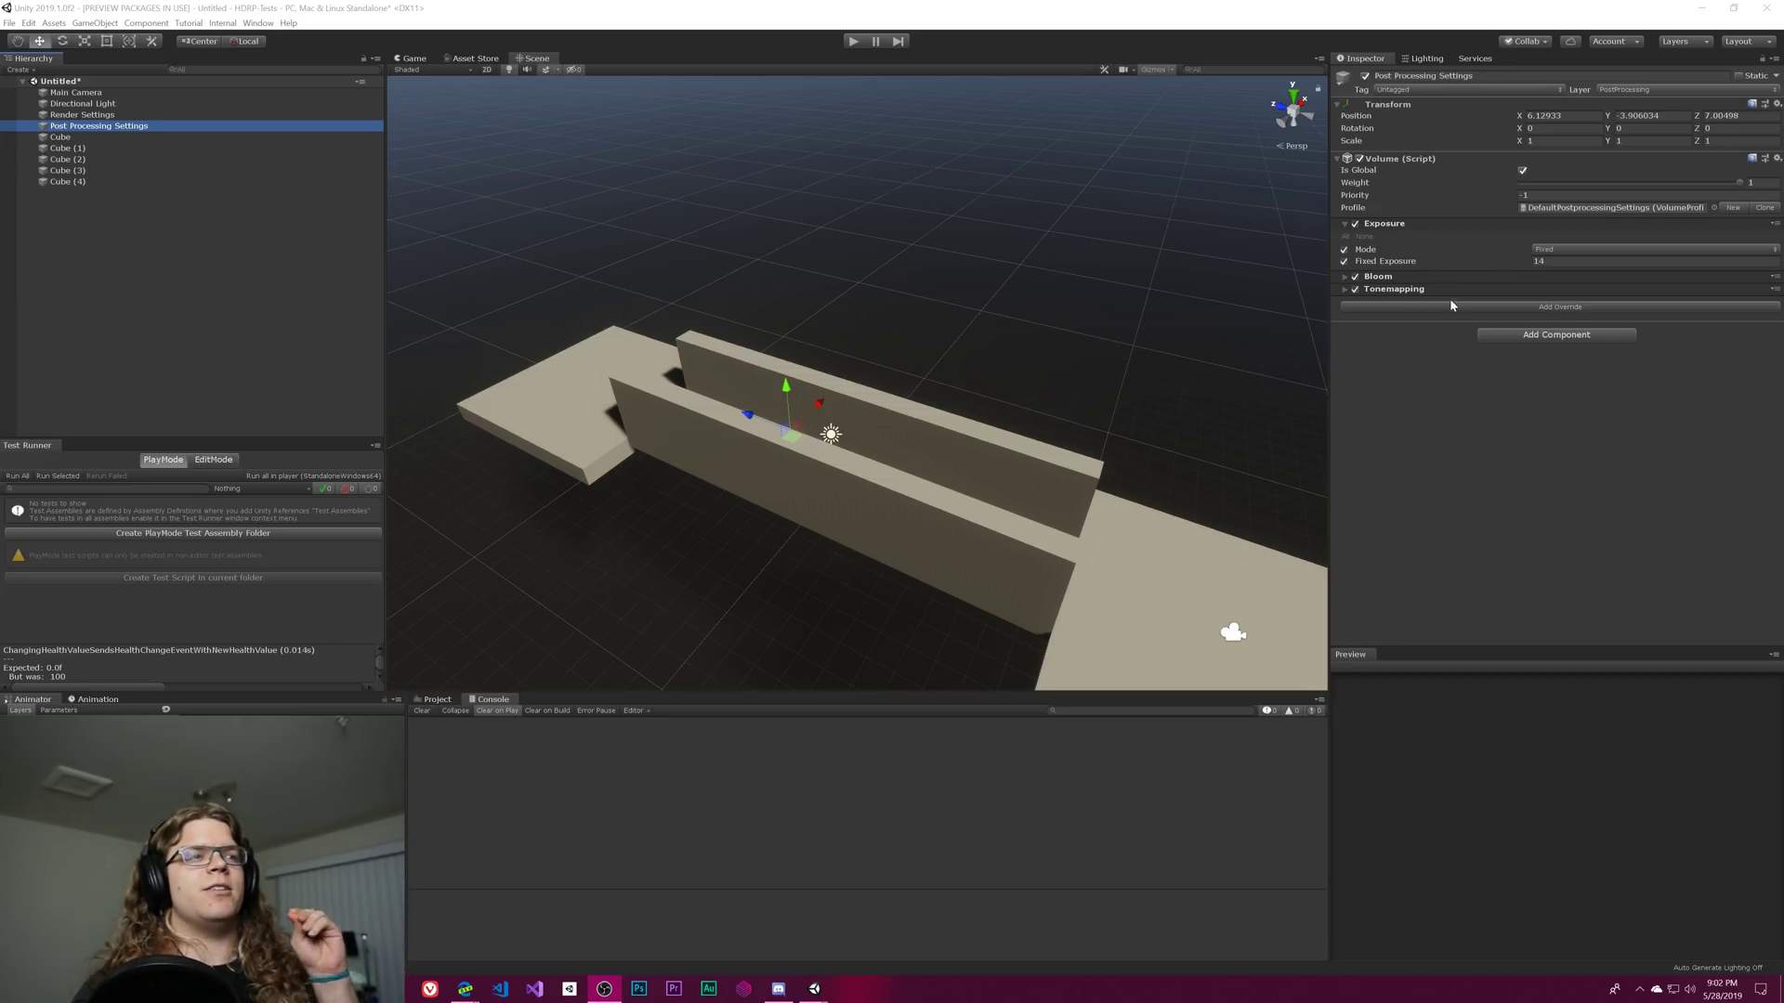
Turn Is Global off on the Post Processing Settings volume to see its effect, and turn it back on
{"action": "left_click", "coordinate": [1523, 171]}
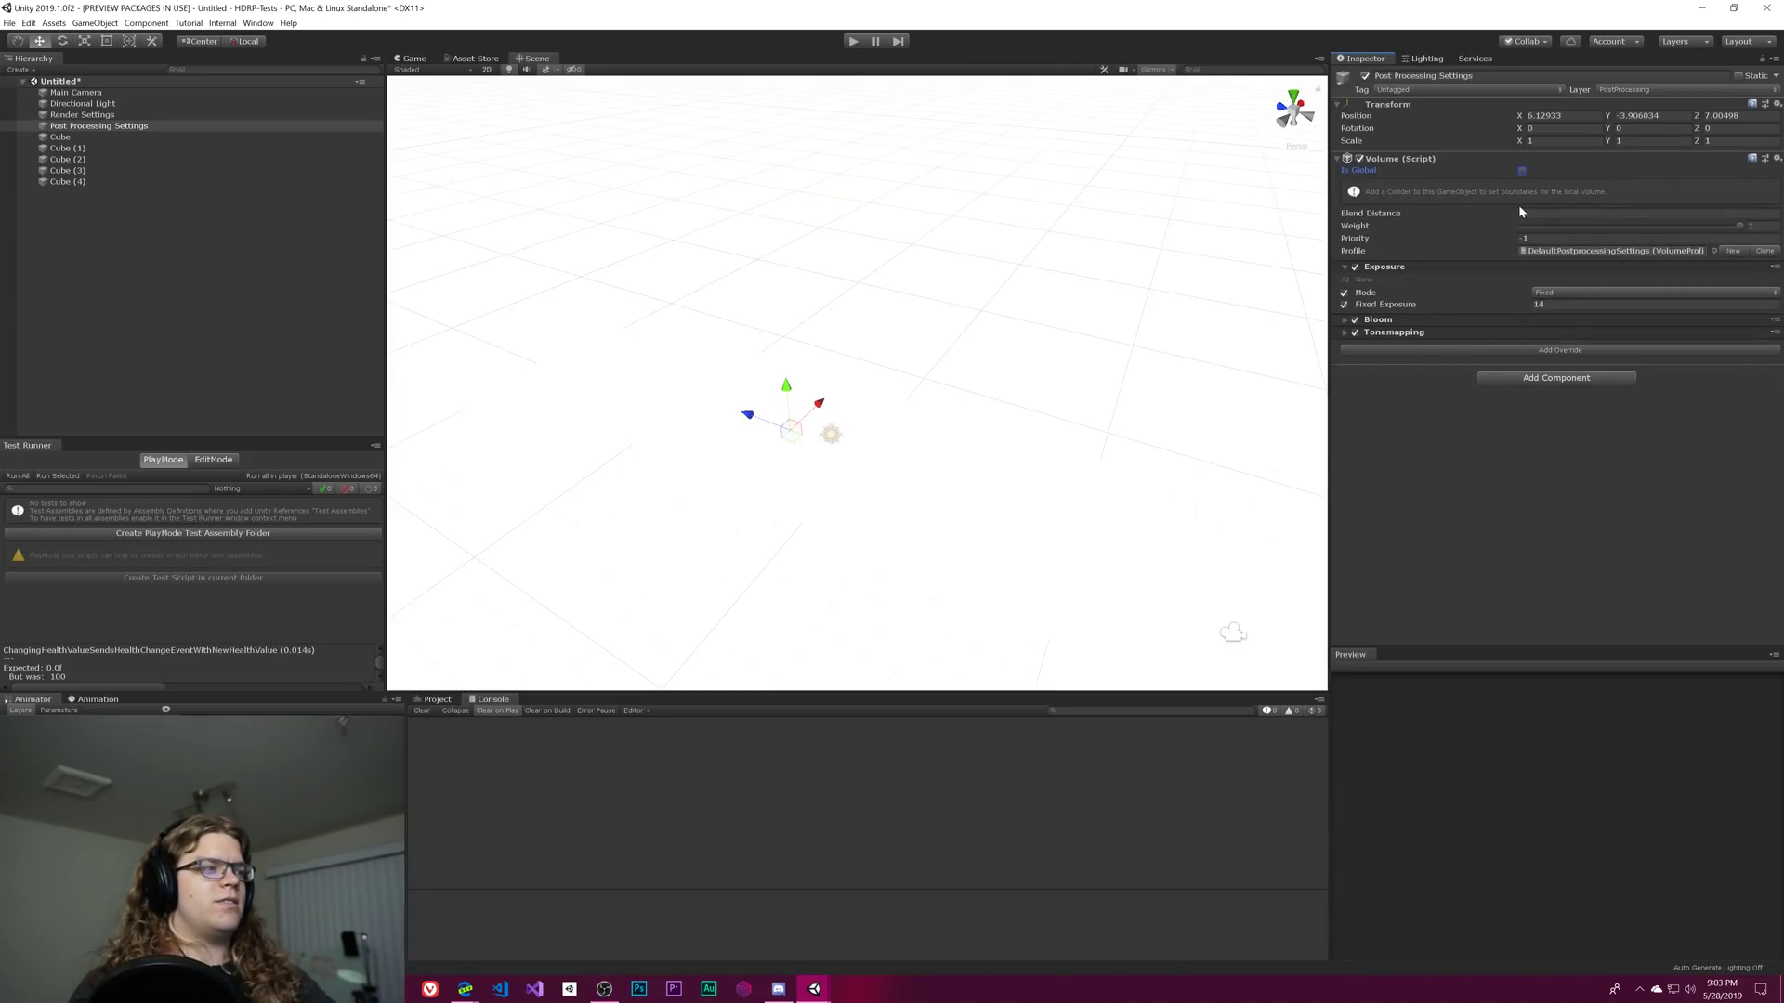
{"action": "mouse_move", "coordinate": [1517, 218]}
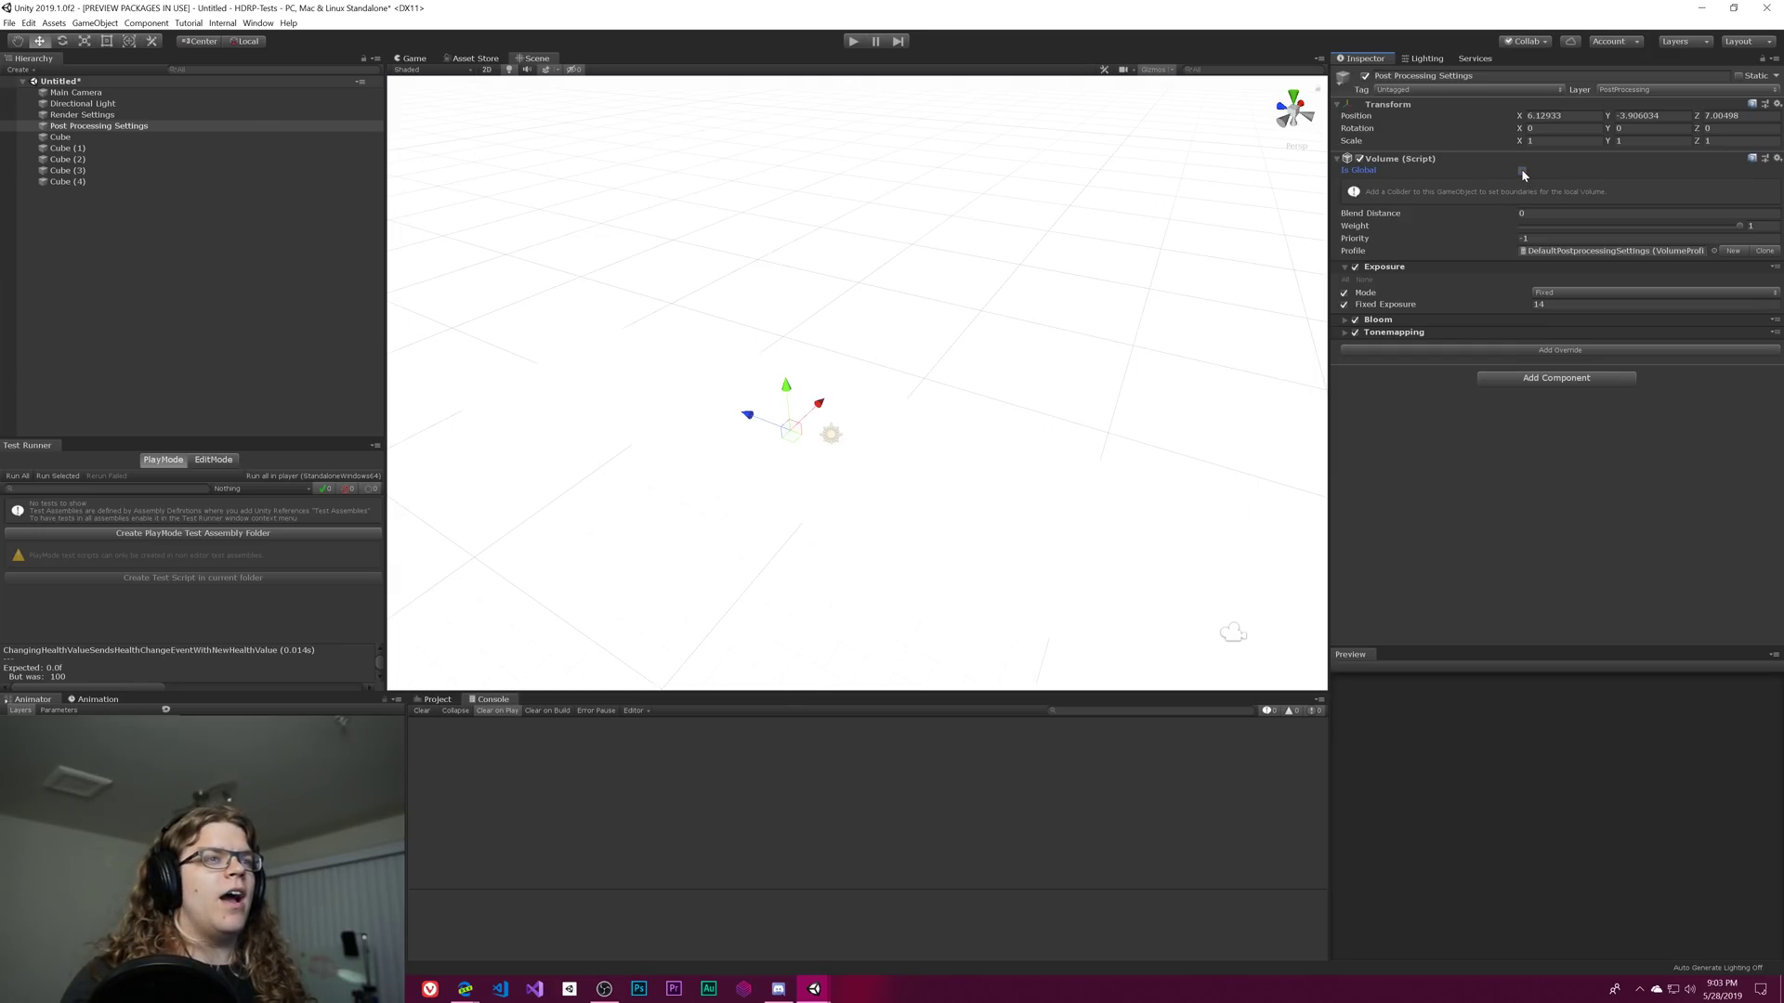
{"action": "left_click", "coordinate": [1522, 171]}
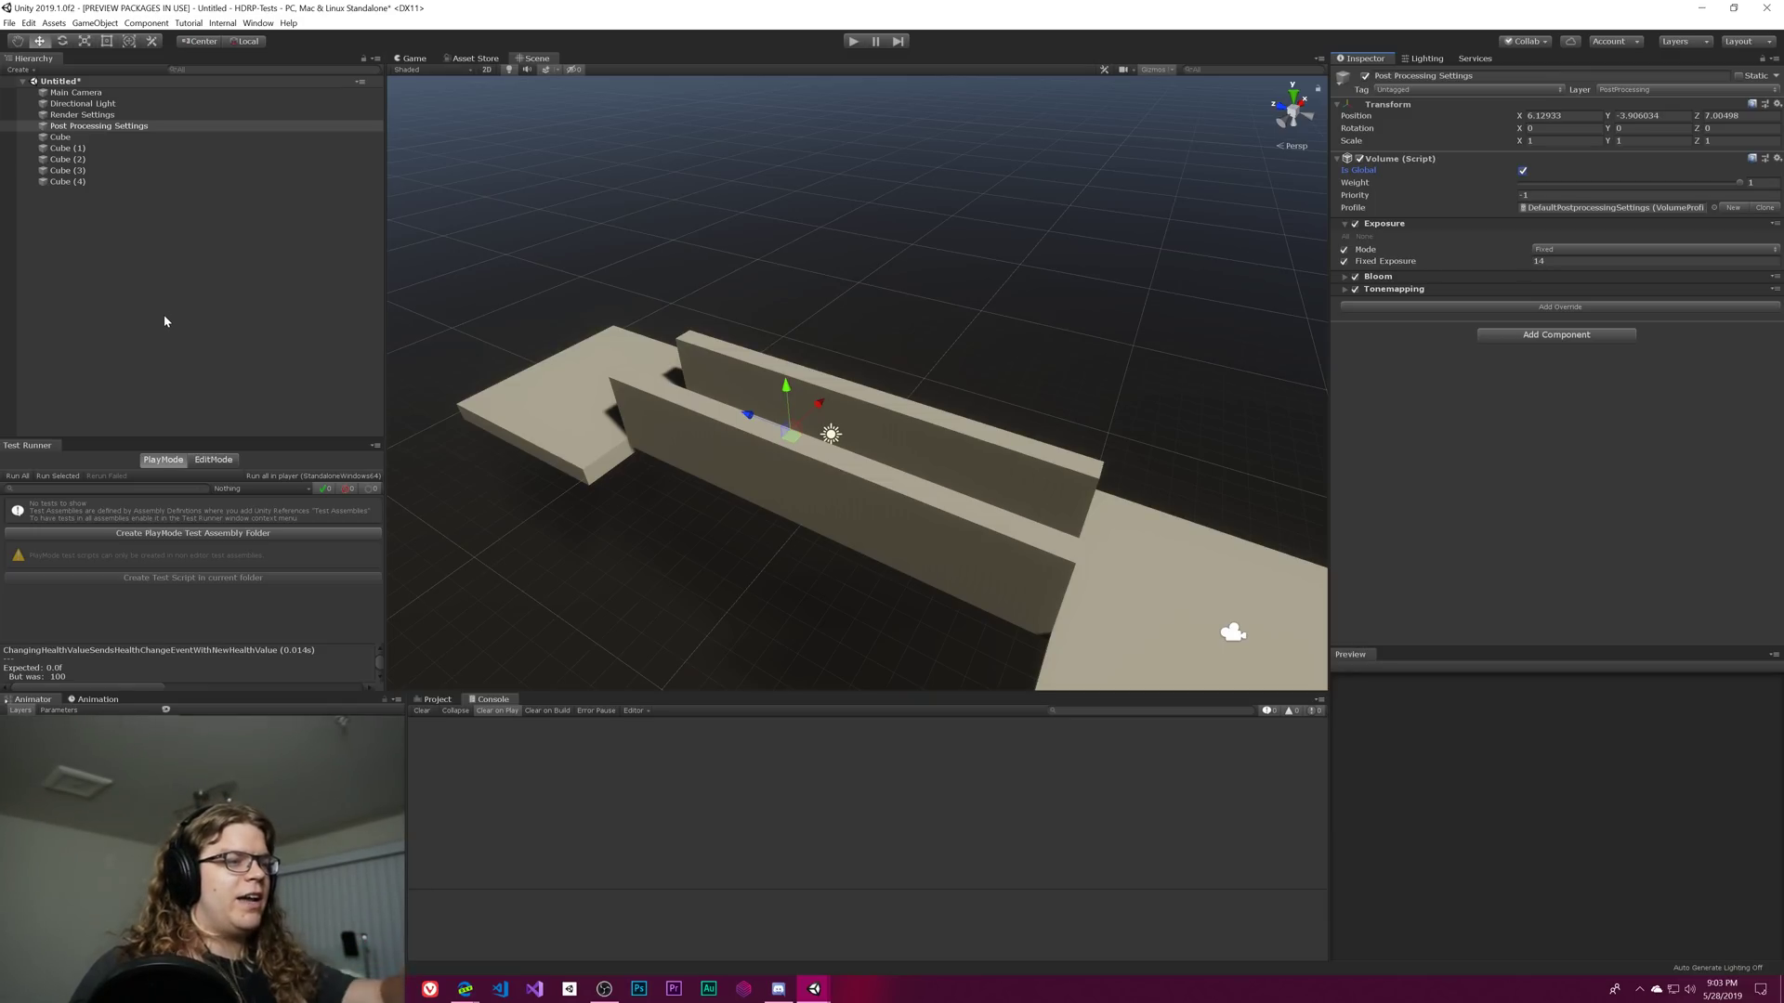
Create an empty GameObject in the scene and set its position to X 0, Y 2, Z 0
{"action": "left_click_drag", "start_coordinate": [599, 194], "coordinate": [1275, 370], "text": "alt"}
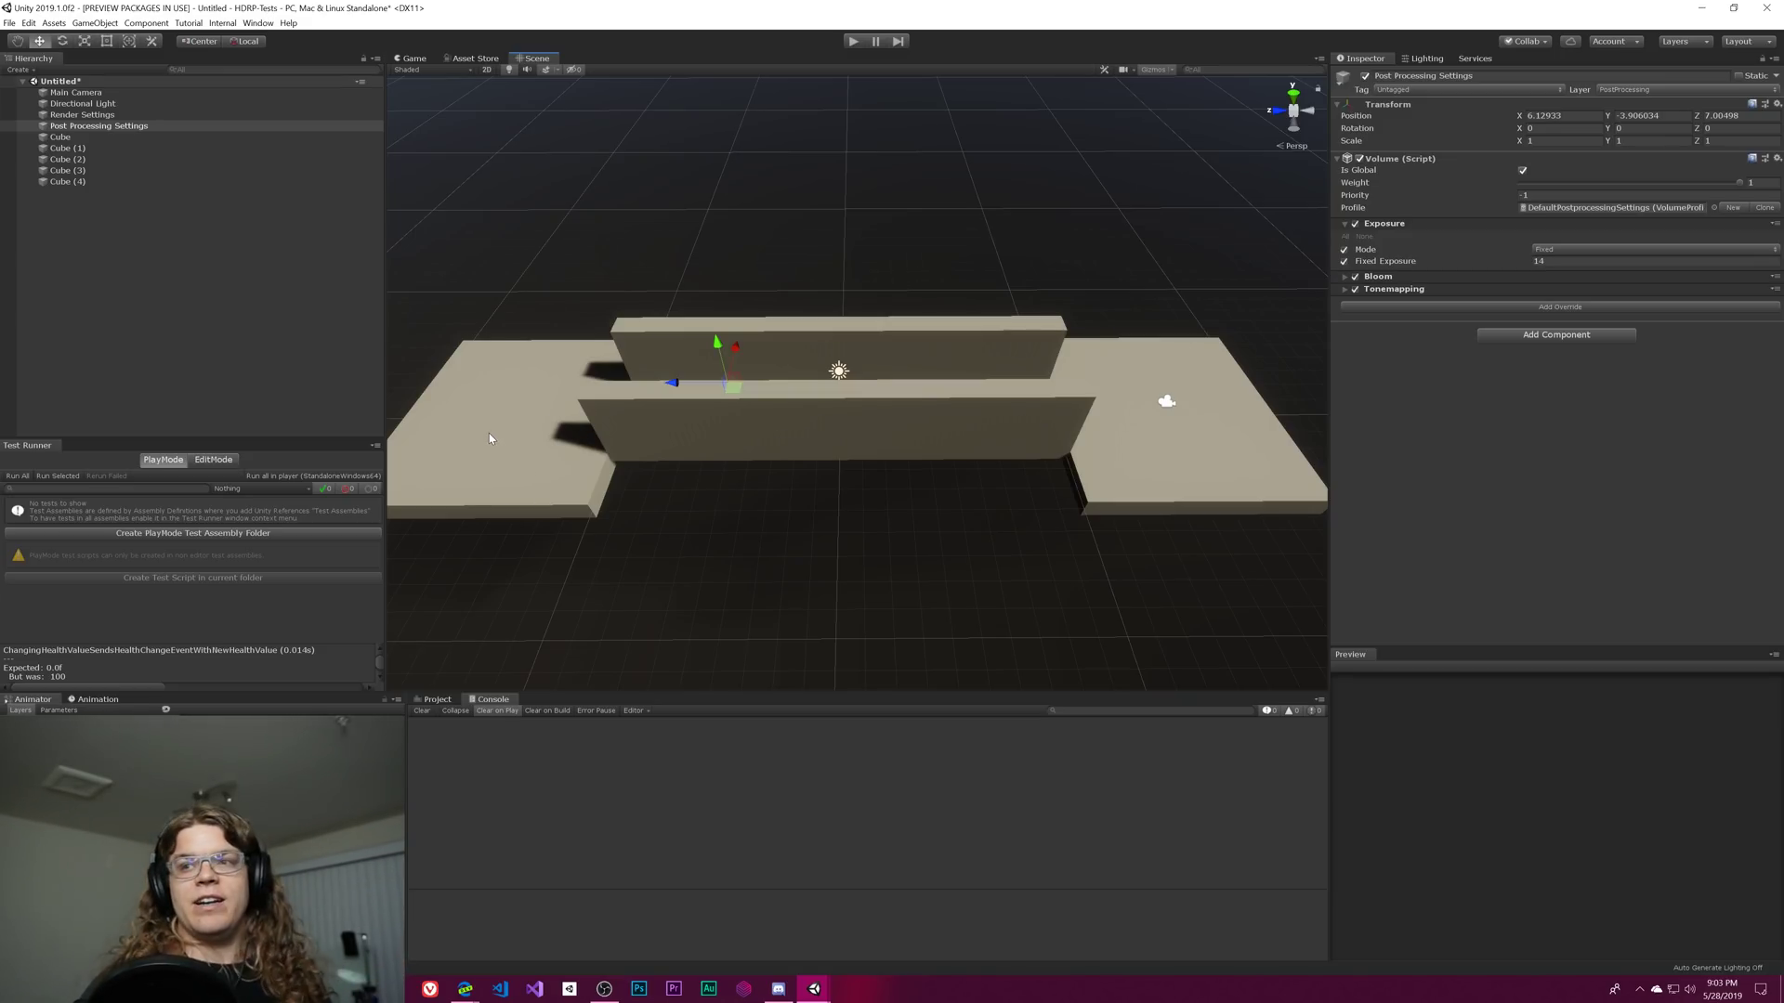
{"action": "right_click", "coordinate": [171, 237]}
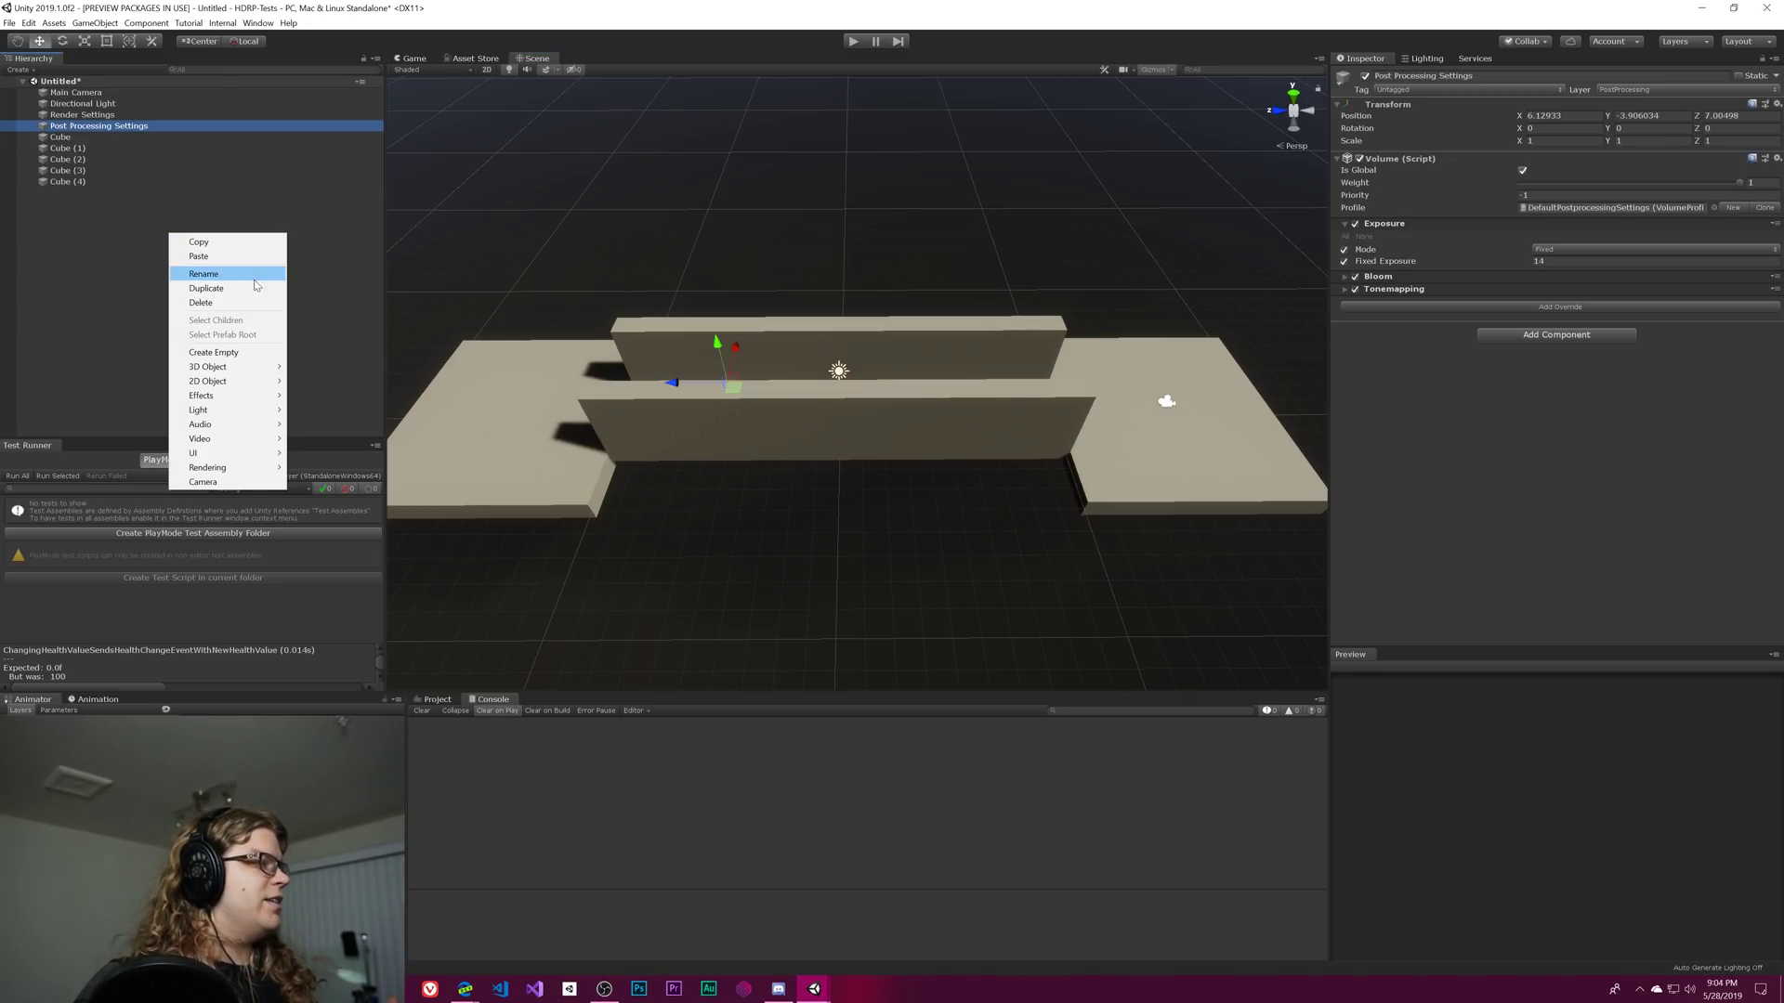
{"action": "left_click", "coordinate": [235, 354]}
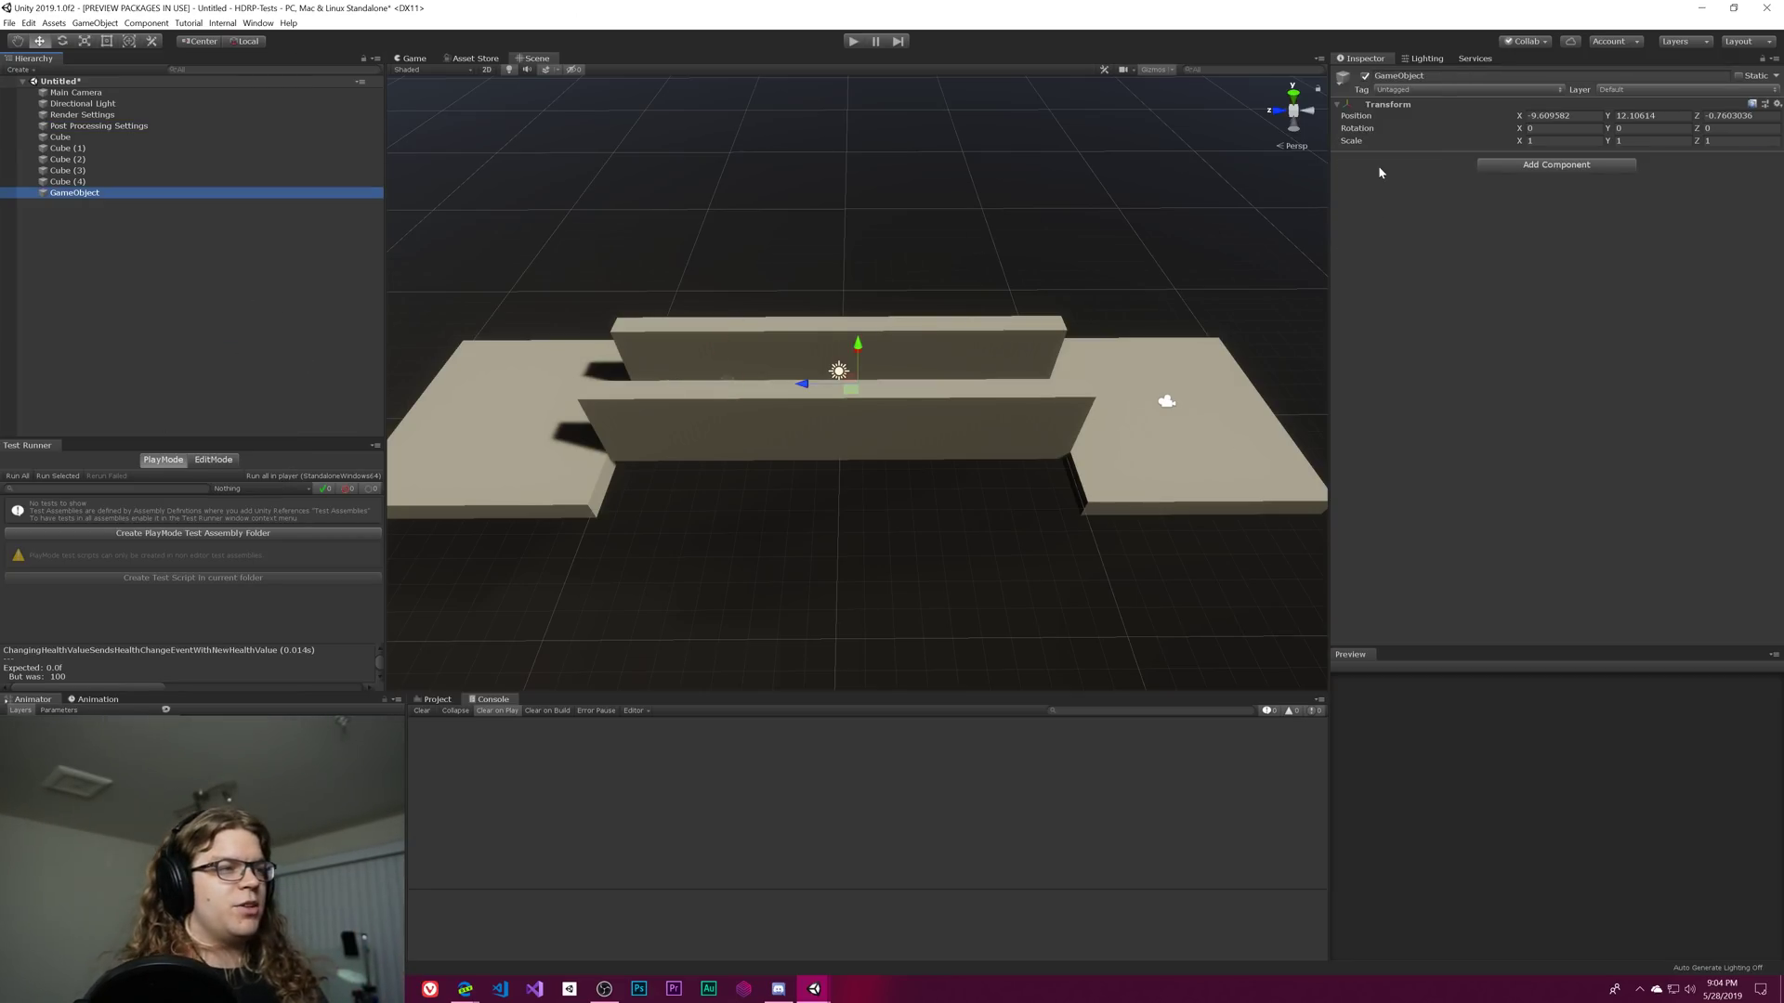
{"action": "left_click", "coordinate": [1649, 115]}
{"action": "type", "text": "0"}
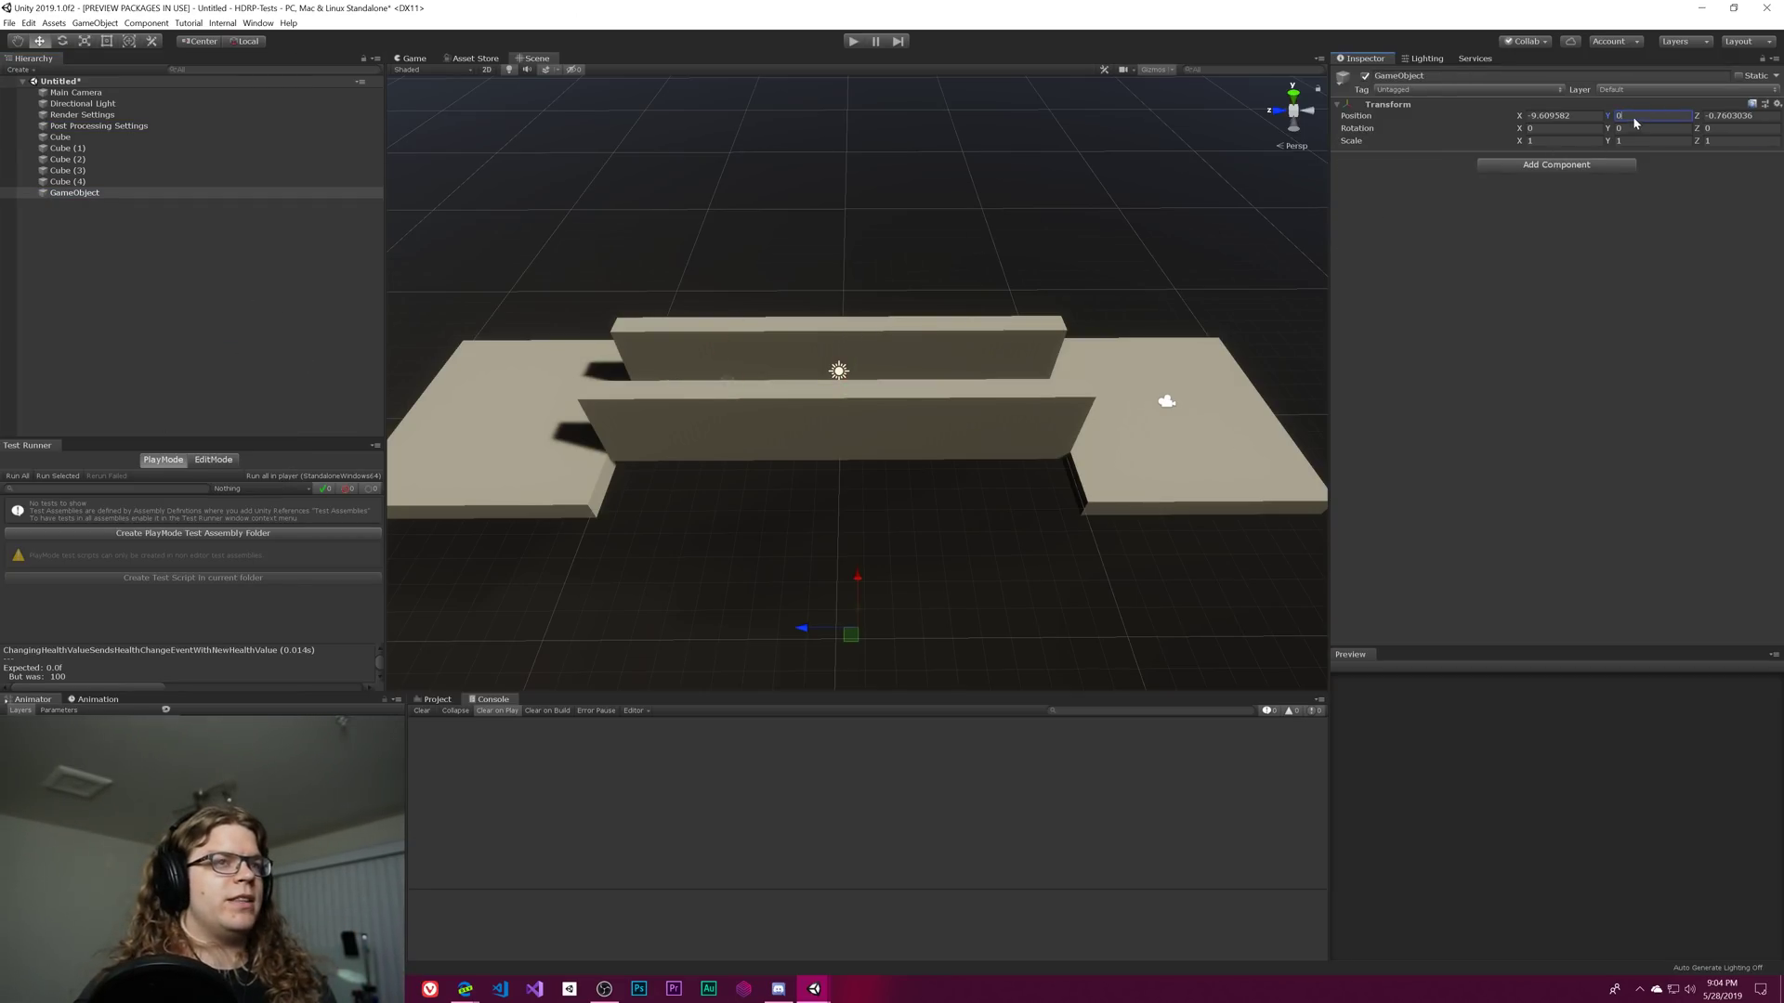
{"action": "left_click", "coordinate": [1561, 116]}
{"action": "type", "text": "0"}
{"action": "left_click", "coordinate": [1737, 115]}
{"action": "type", "text": "0"}
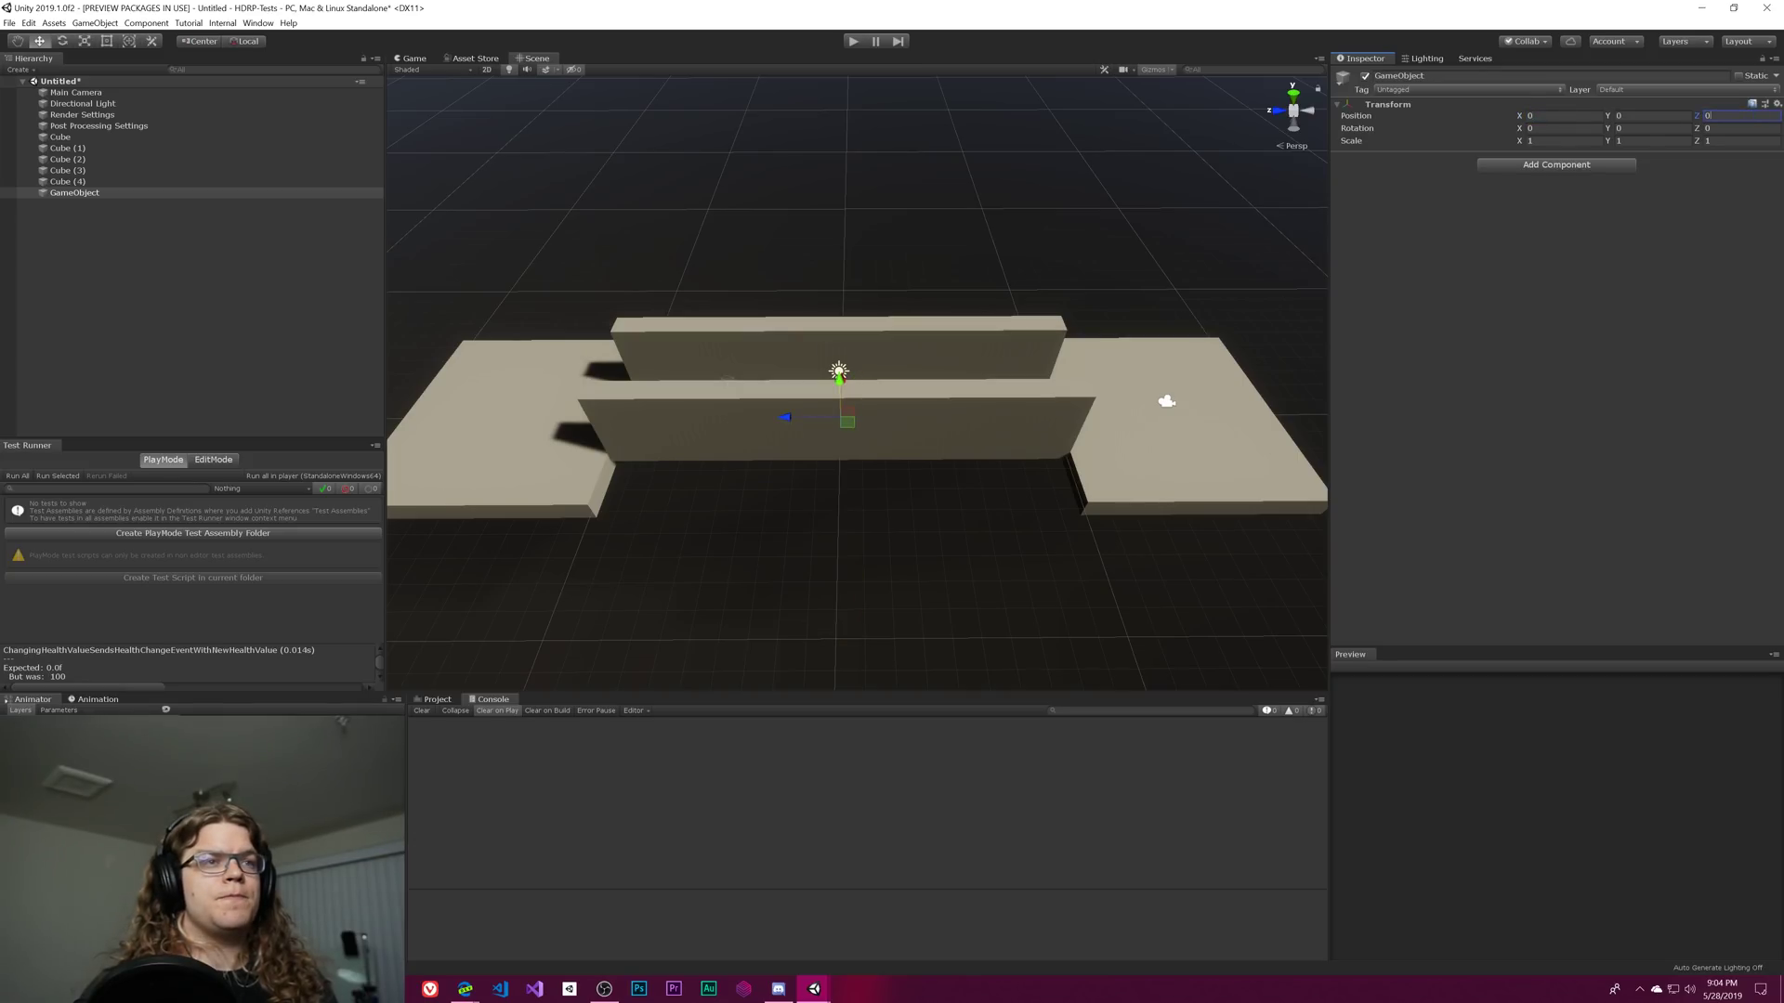
{"action": "left_click", "coordinate": [1649, 115]}
{"action": "type", "text": "2"}
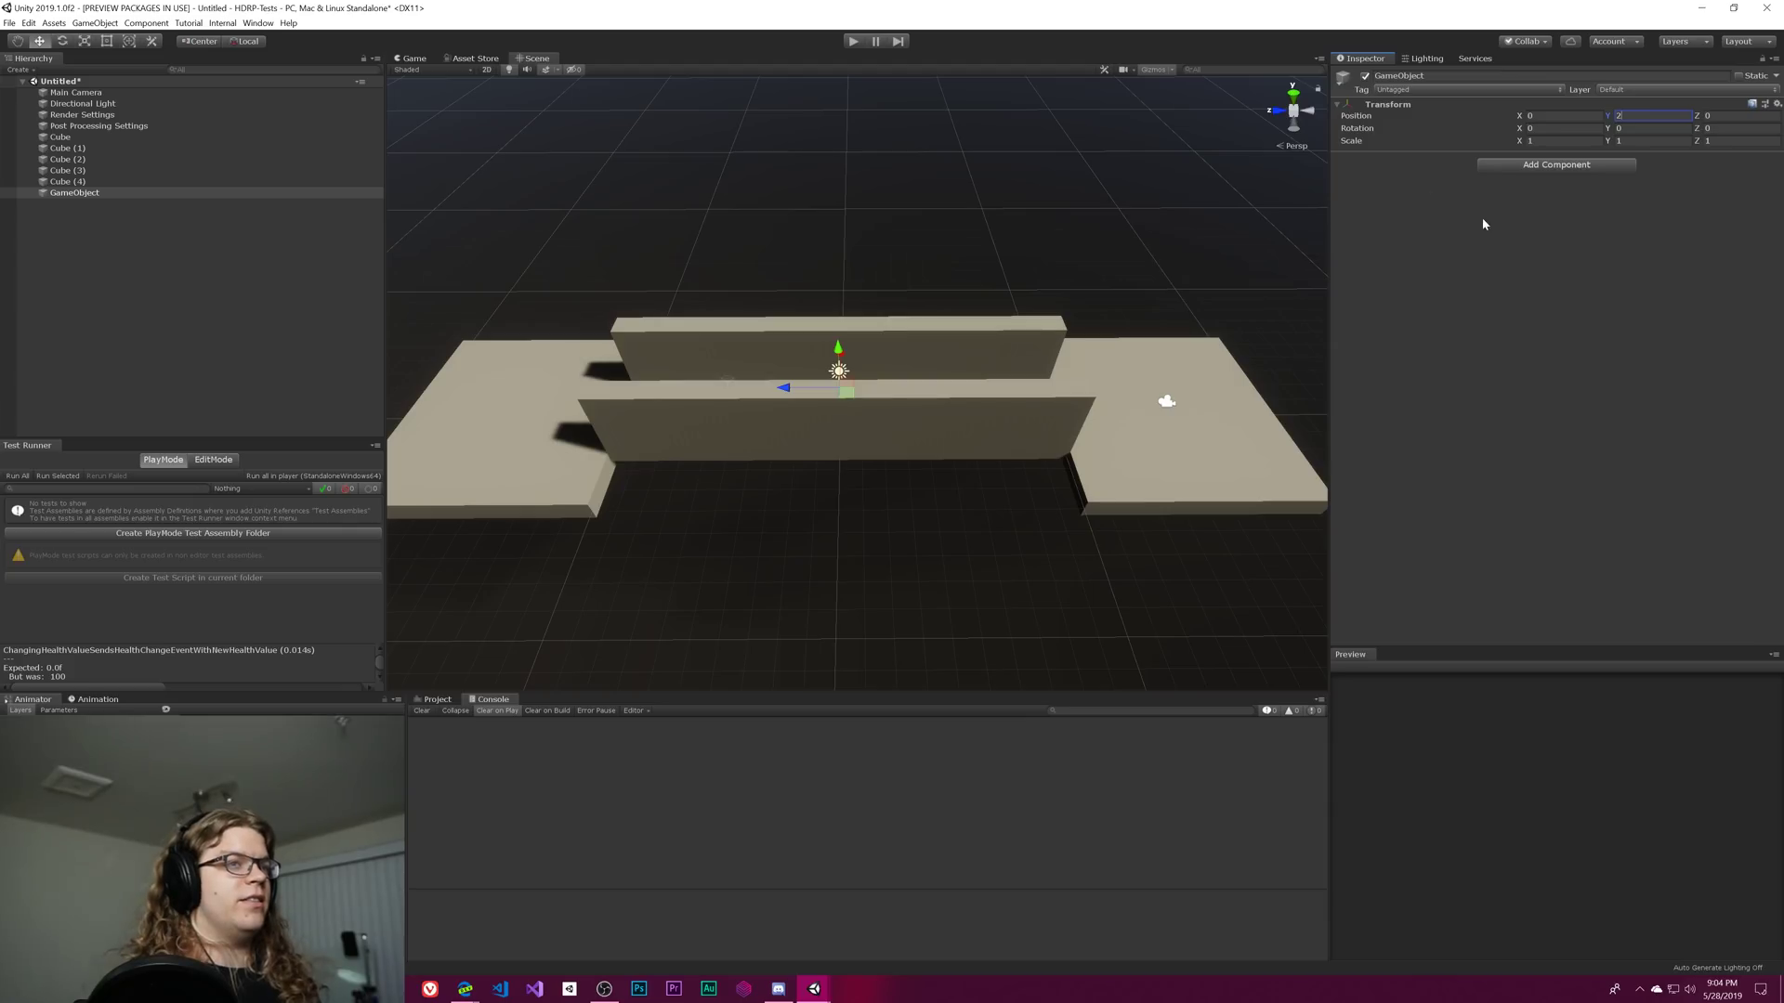
Add a Volume component to the new GameObject and create a new volume profile for it
{"action": "left_click", "coordinate": [1540, 164]}
{"action": "type", "text": "volume"}
{"action": "key", "text": "Return"}
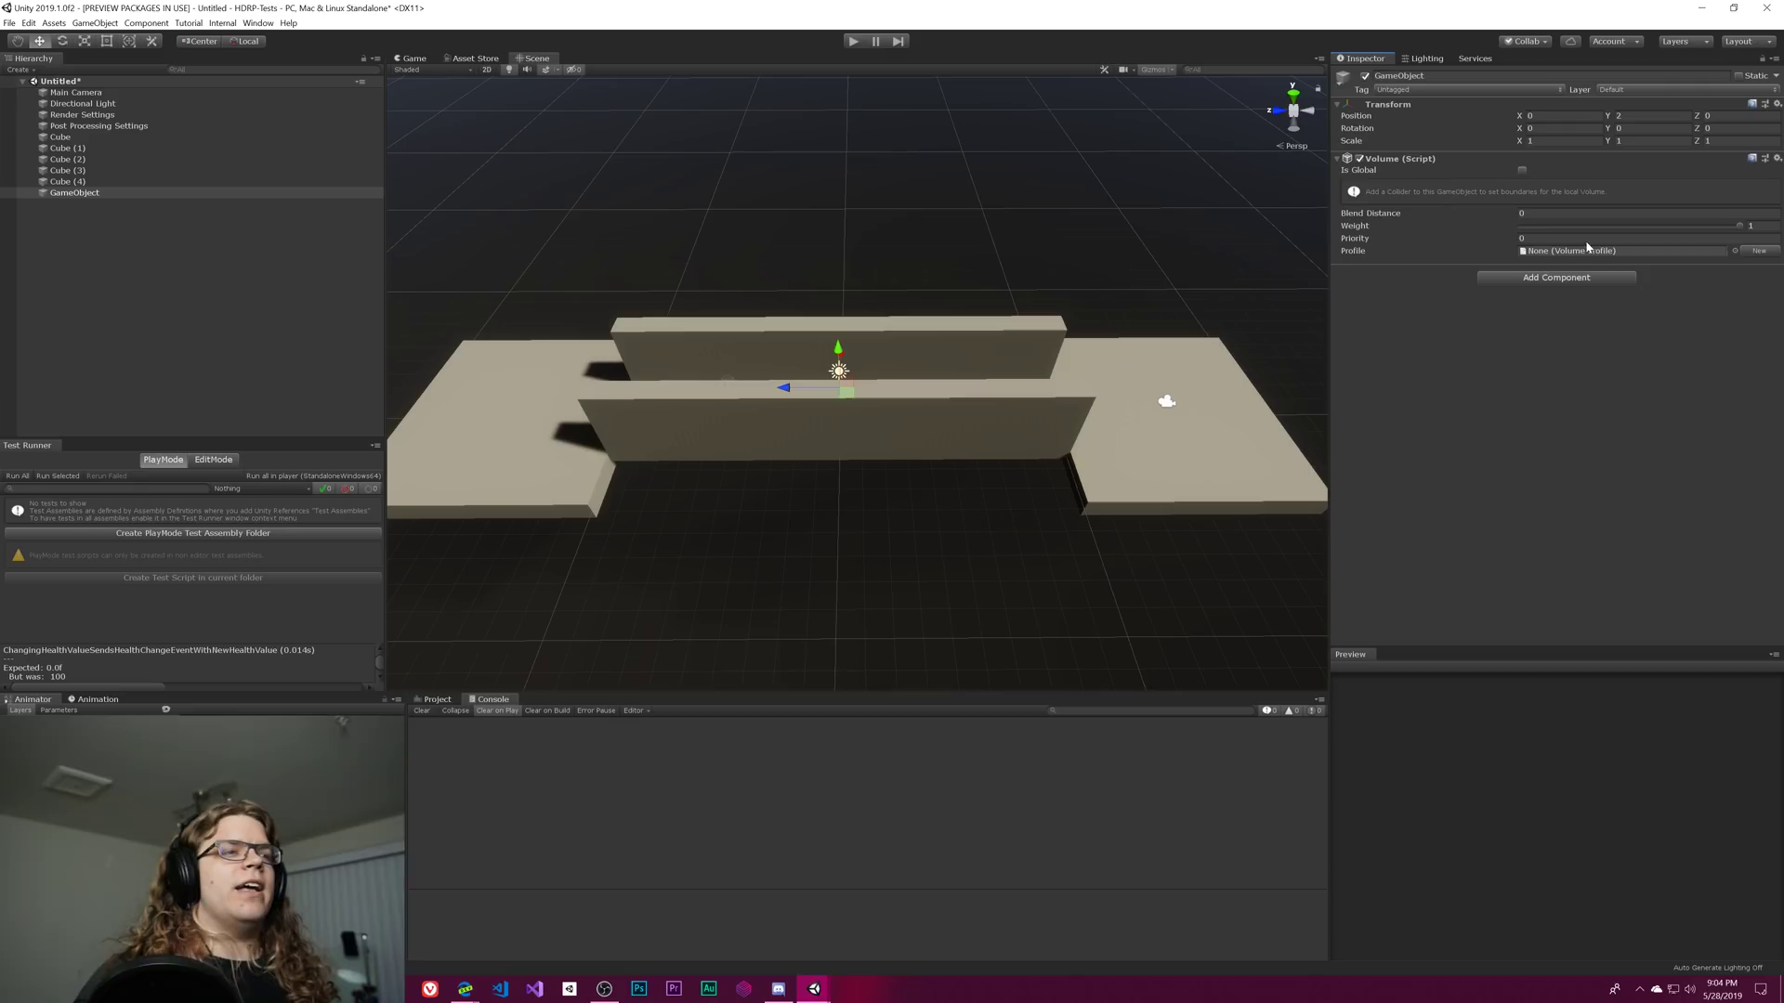
{"action": "left_click", "coordinate": [1756, 251]}
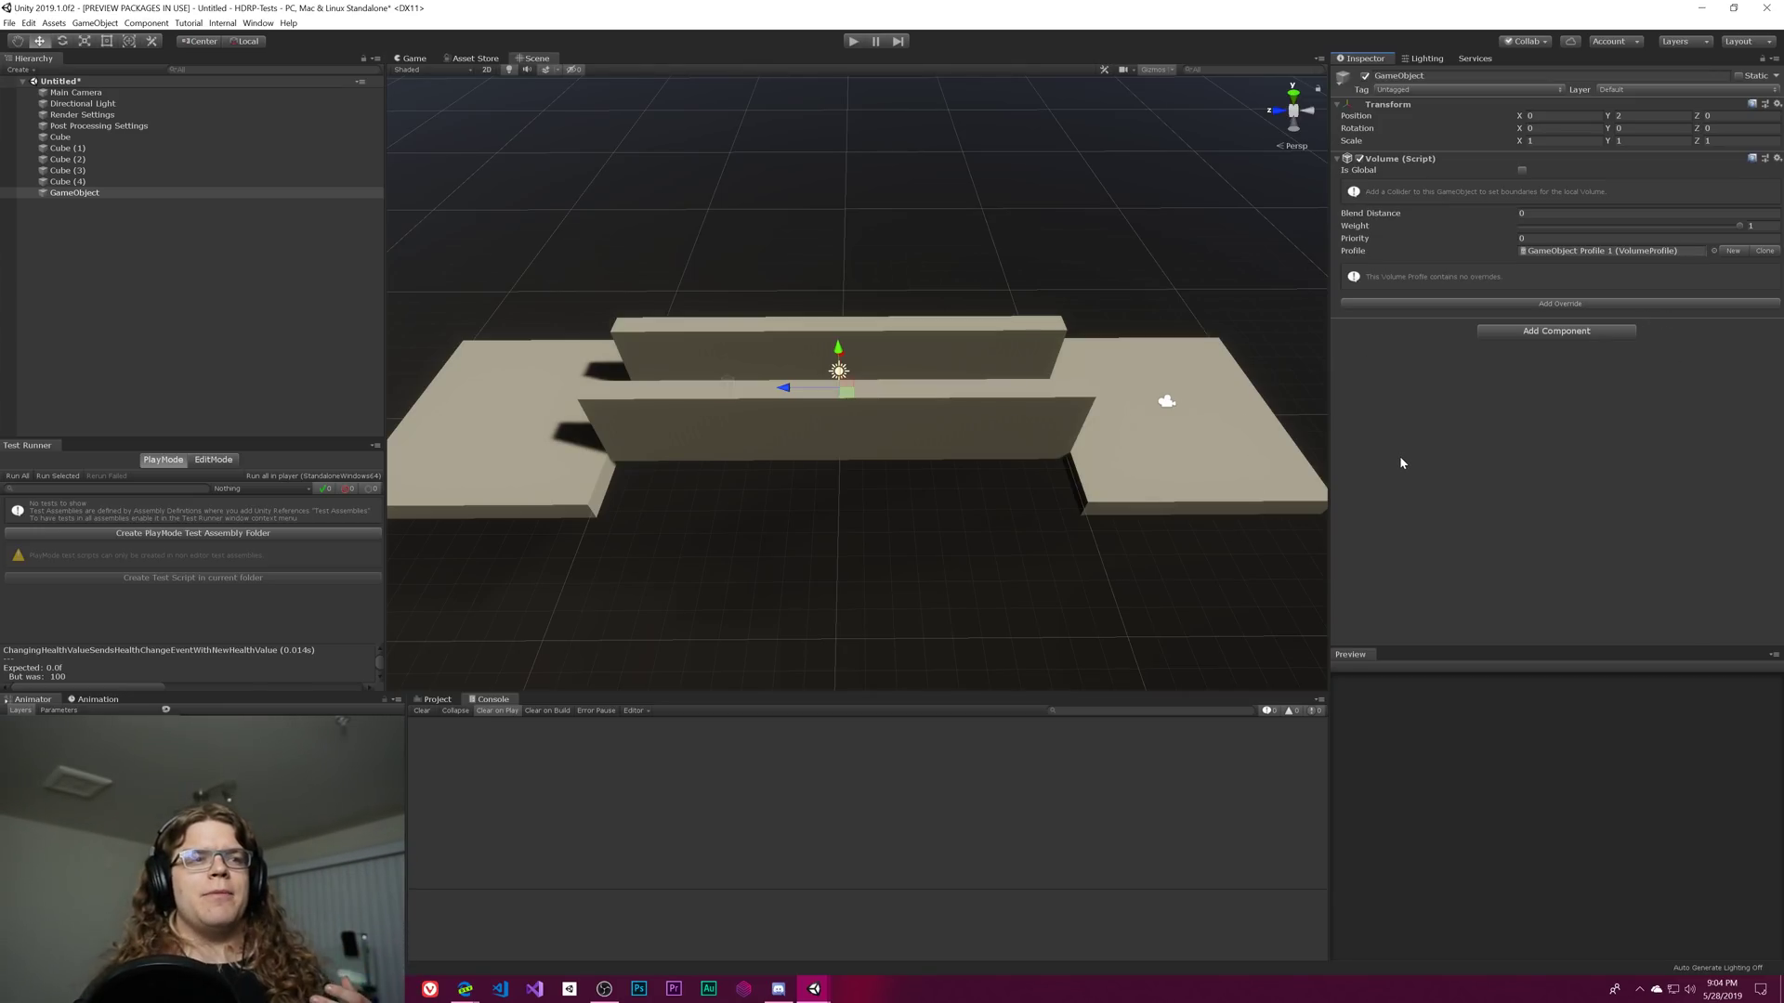
Delete the old GameObject Profile asset from the project's Assets folder
{"action": "left_click", "coordinate": [434, 700]}
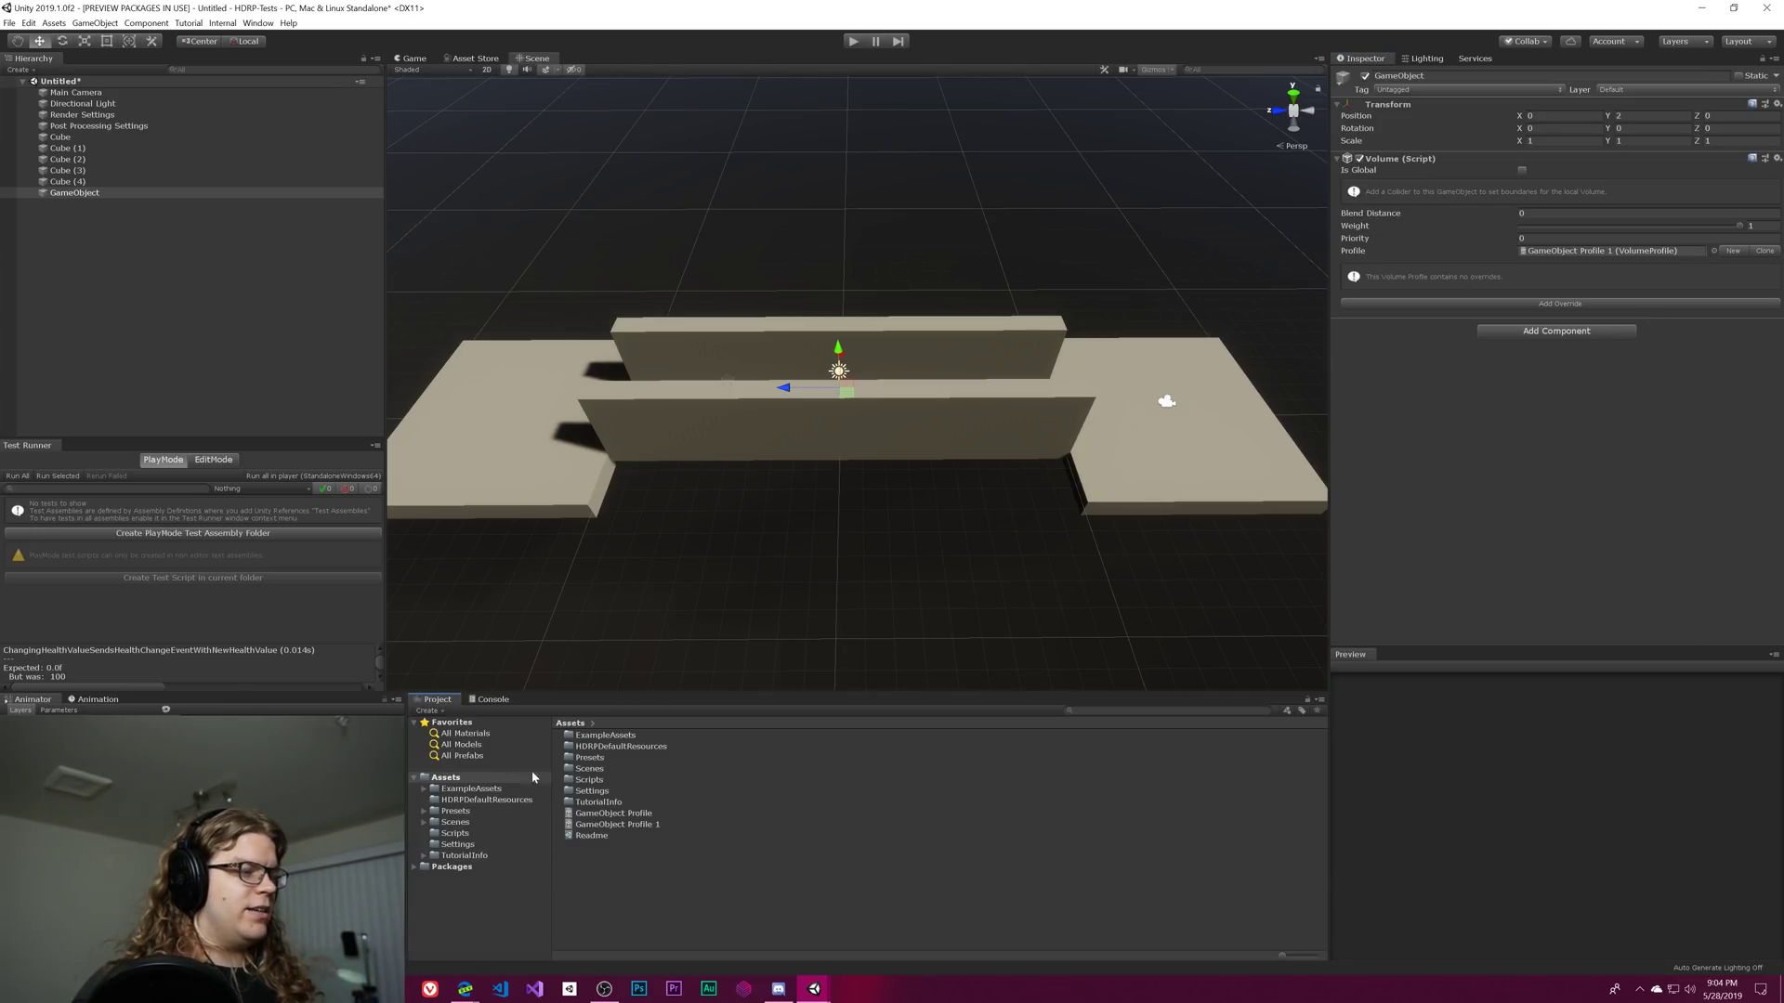
{"action": "left_click", "coordinate": [646, 814]}
{"action": "key", "text": "Delete"}
{"action": "key", "text": "Return"}
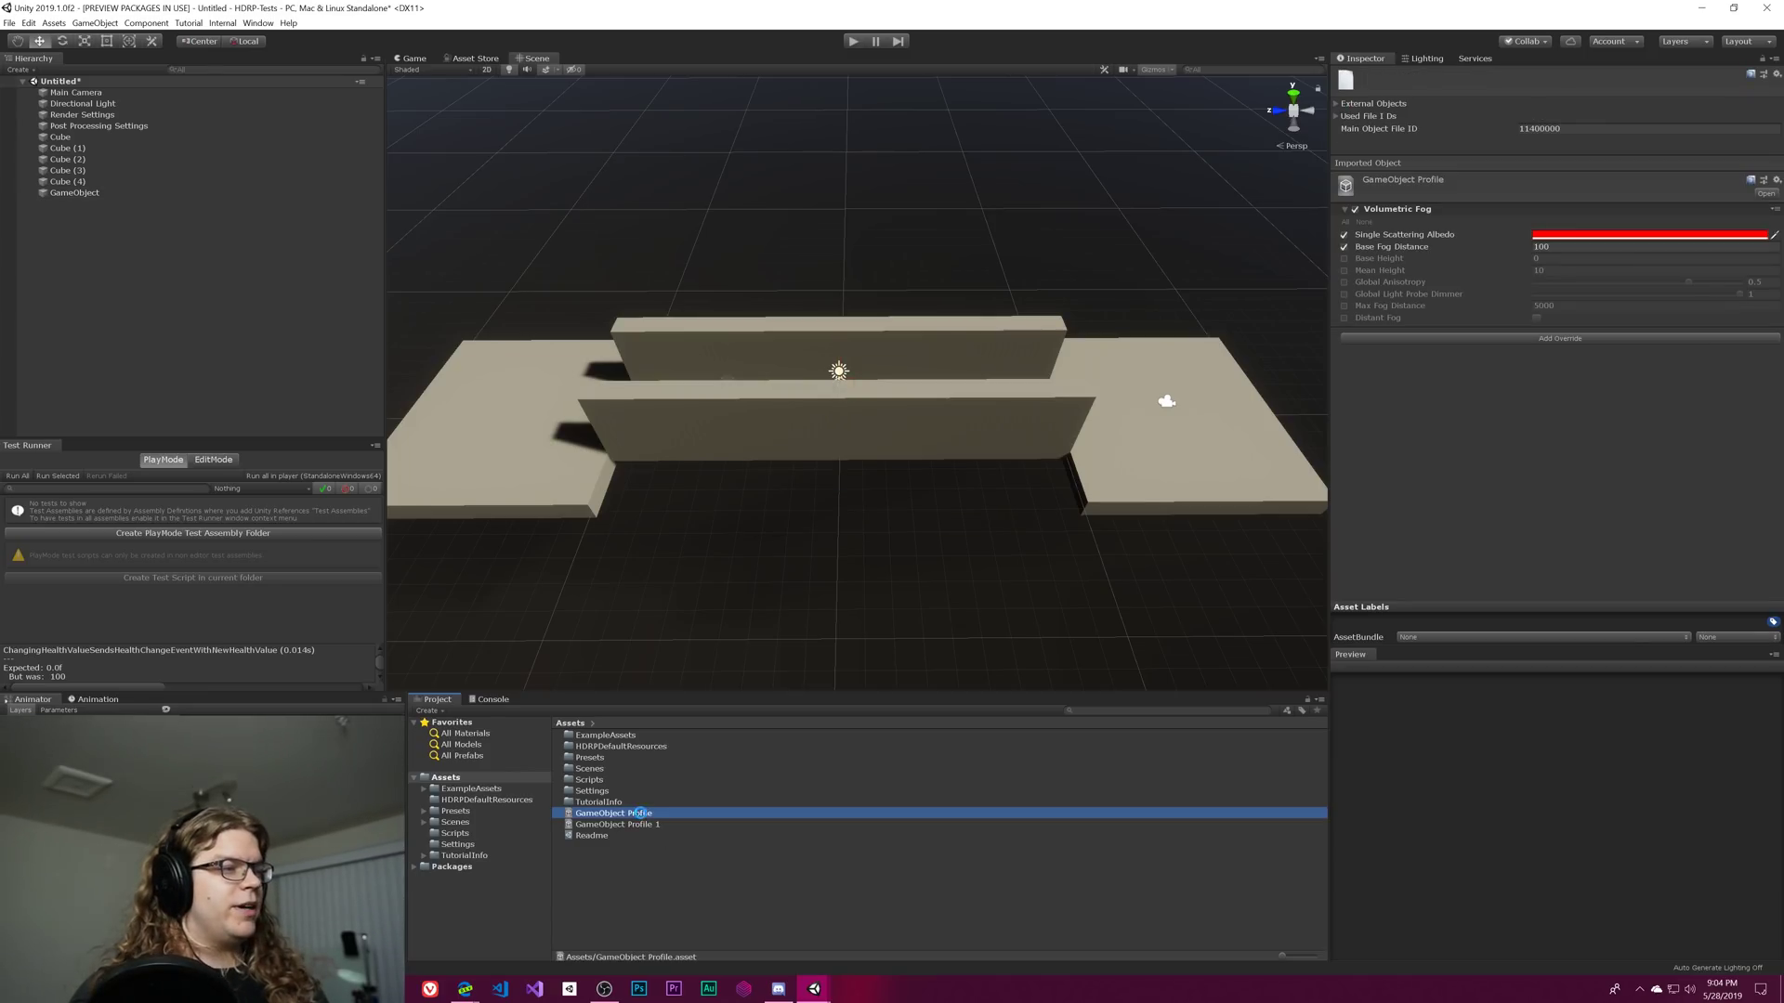
{"action": "left_click", "coordinate": [638, 818]}
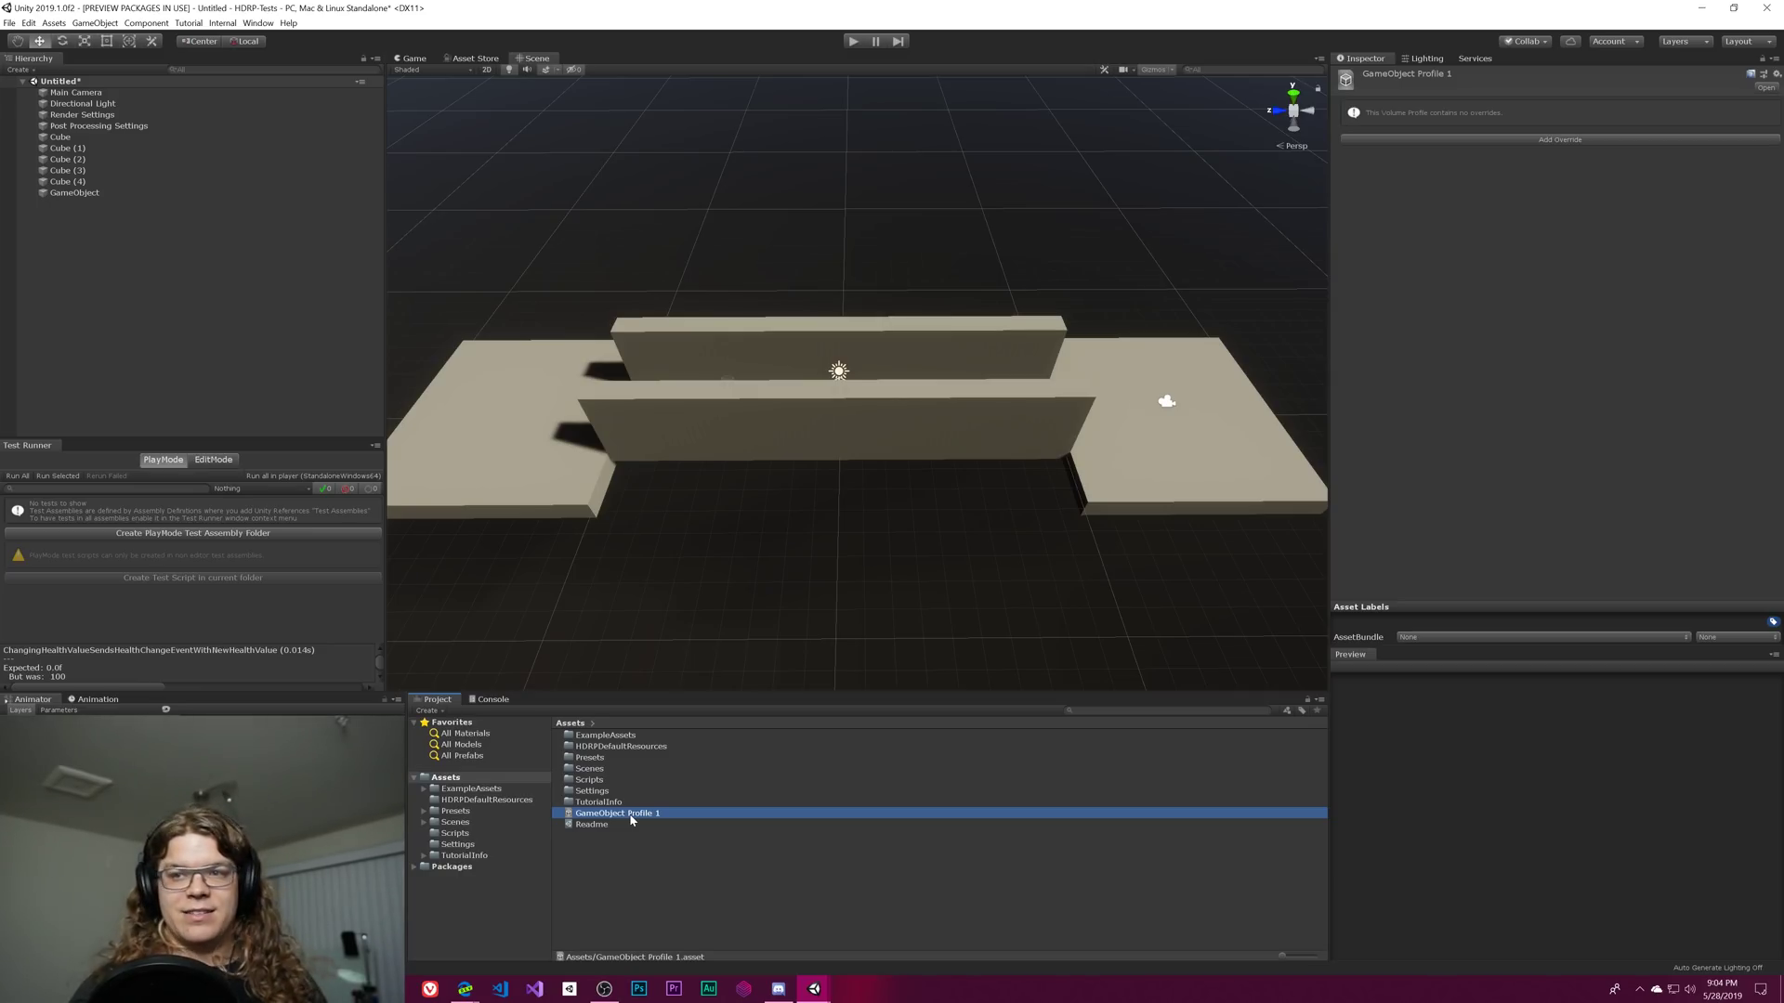
{"action": "left_click", "coordinate": [630, 817]}
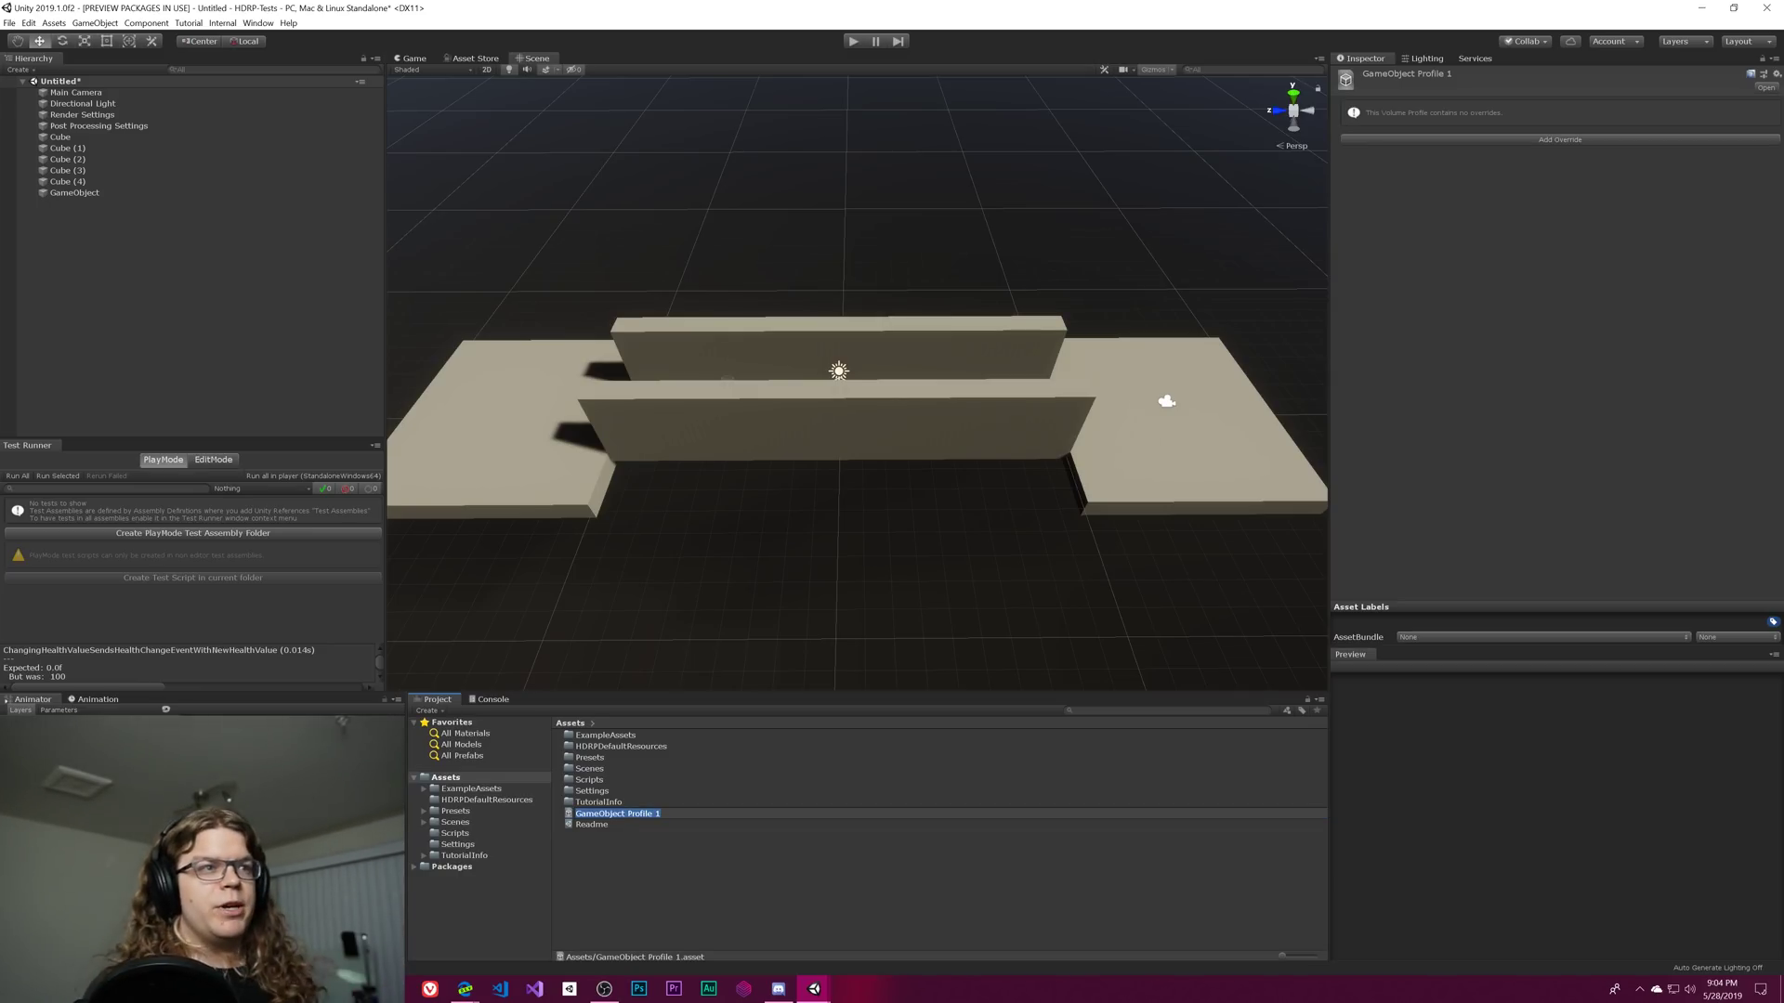
{"action": "key", "text": "Return"}
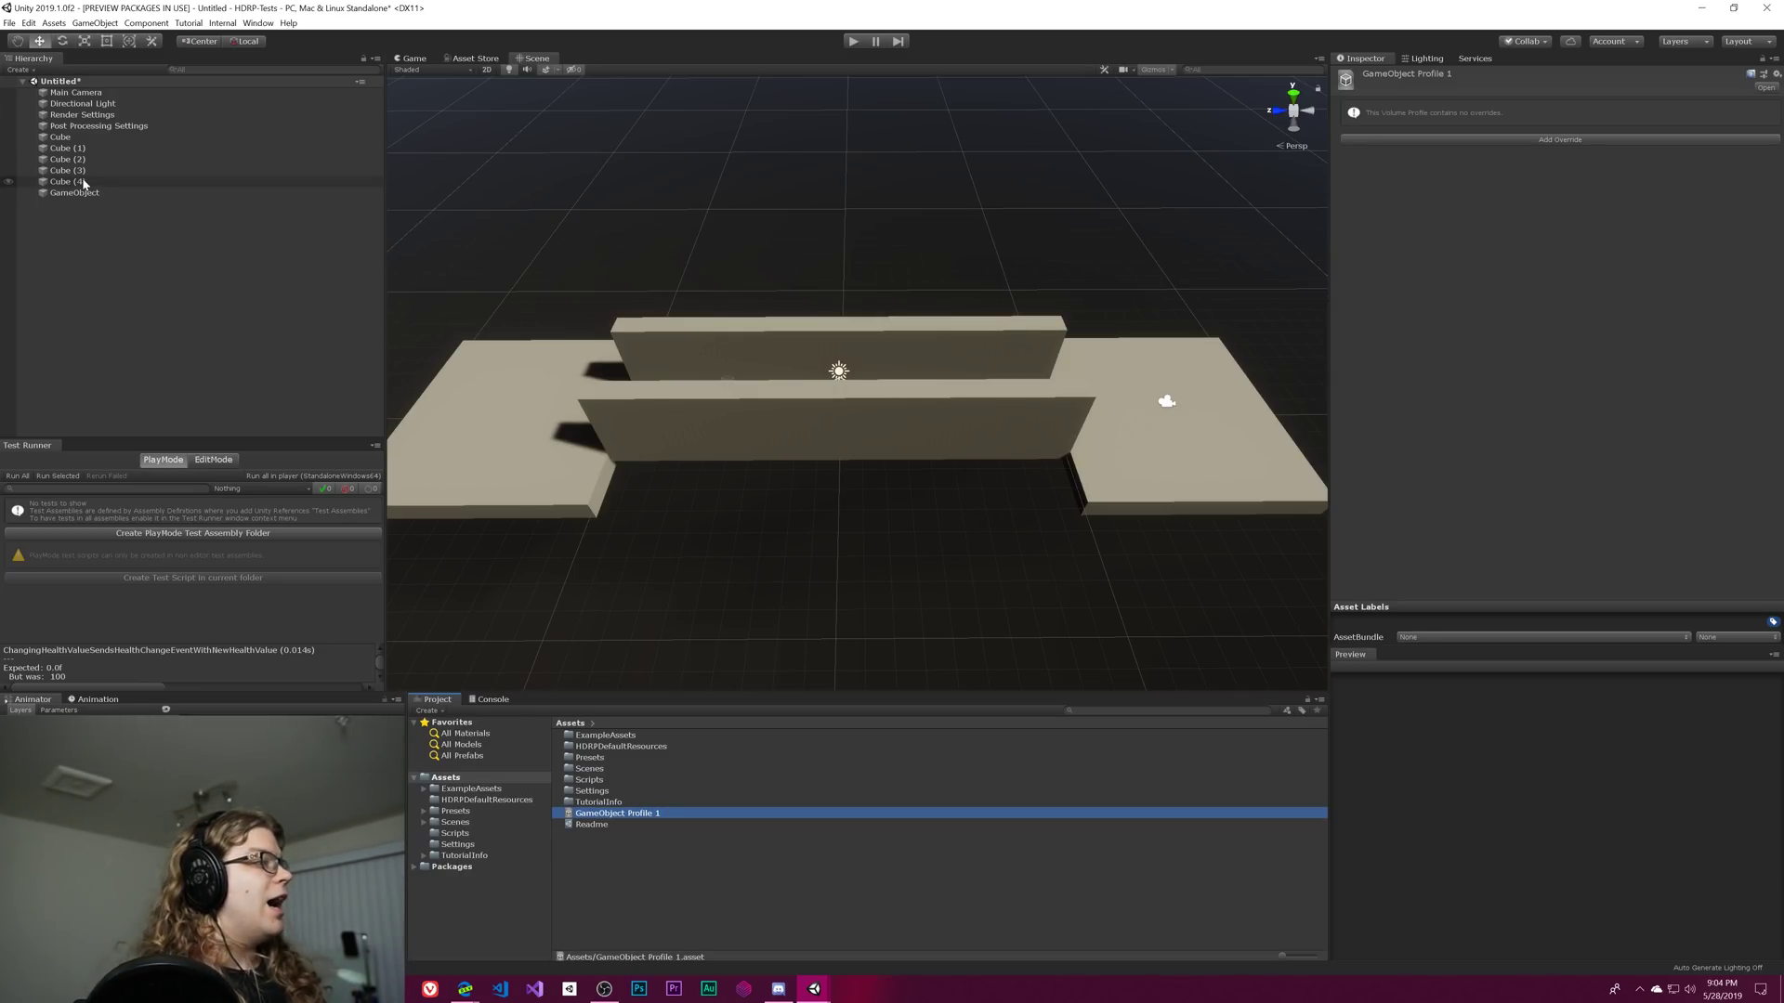
Add a Vignette override to the volume on the GameObject at the scene's center
{"action": "left_click", "coordinate": [96, 194]}
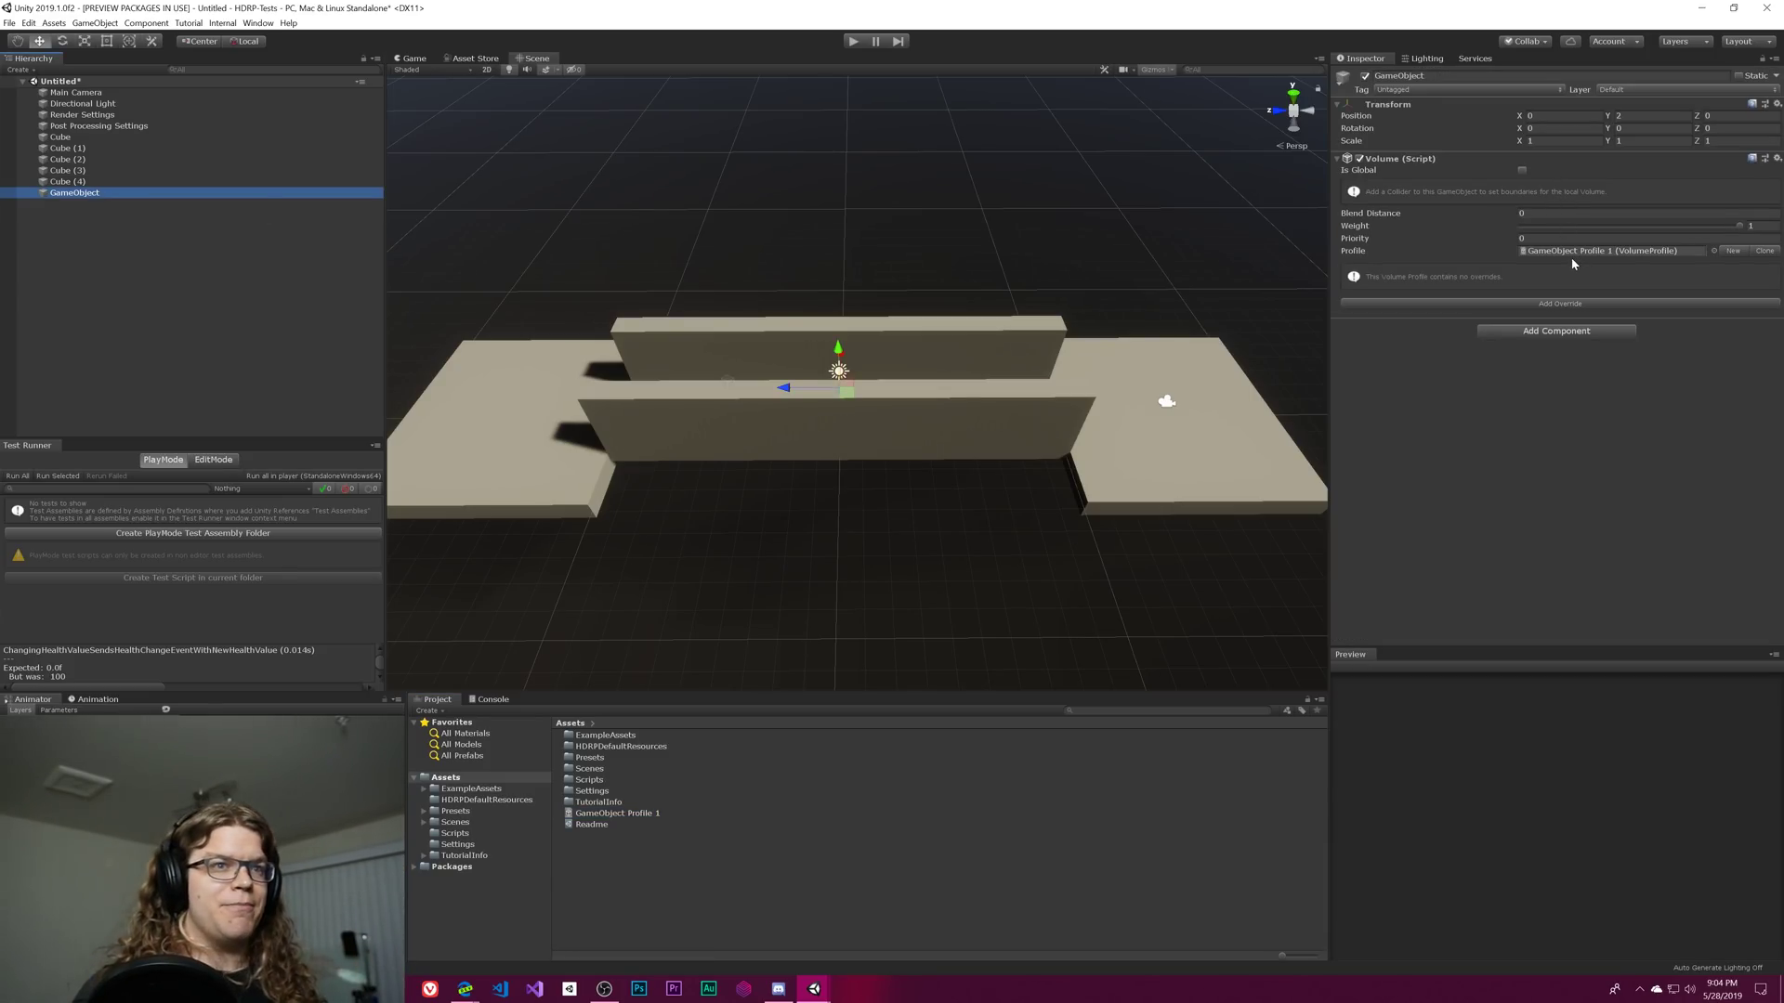
{"action": "left_click", "coordinate": [1523, 307]}
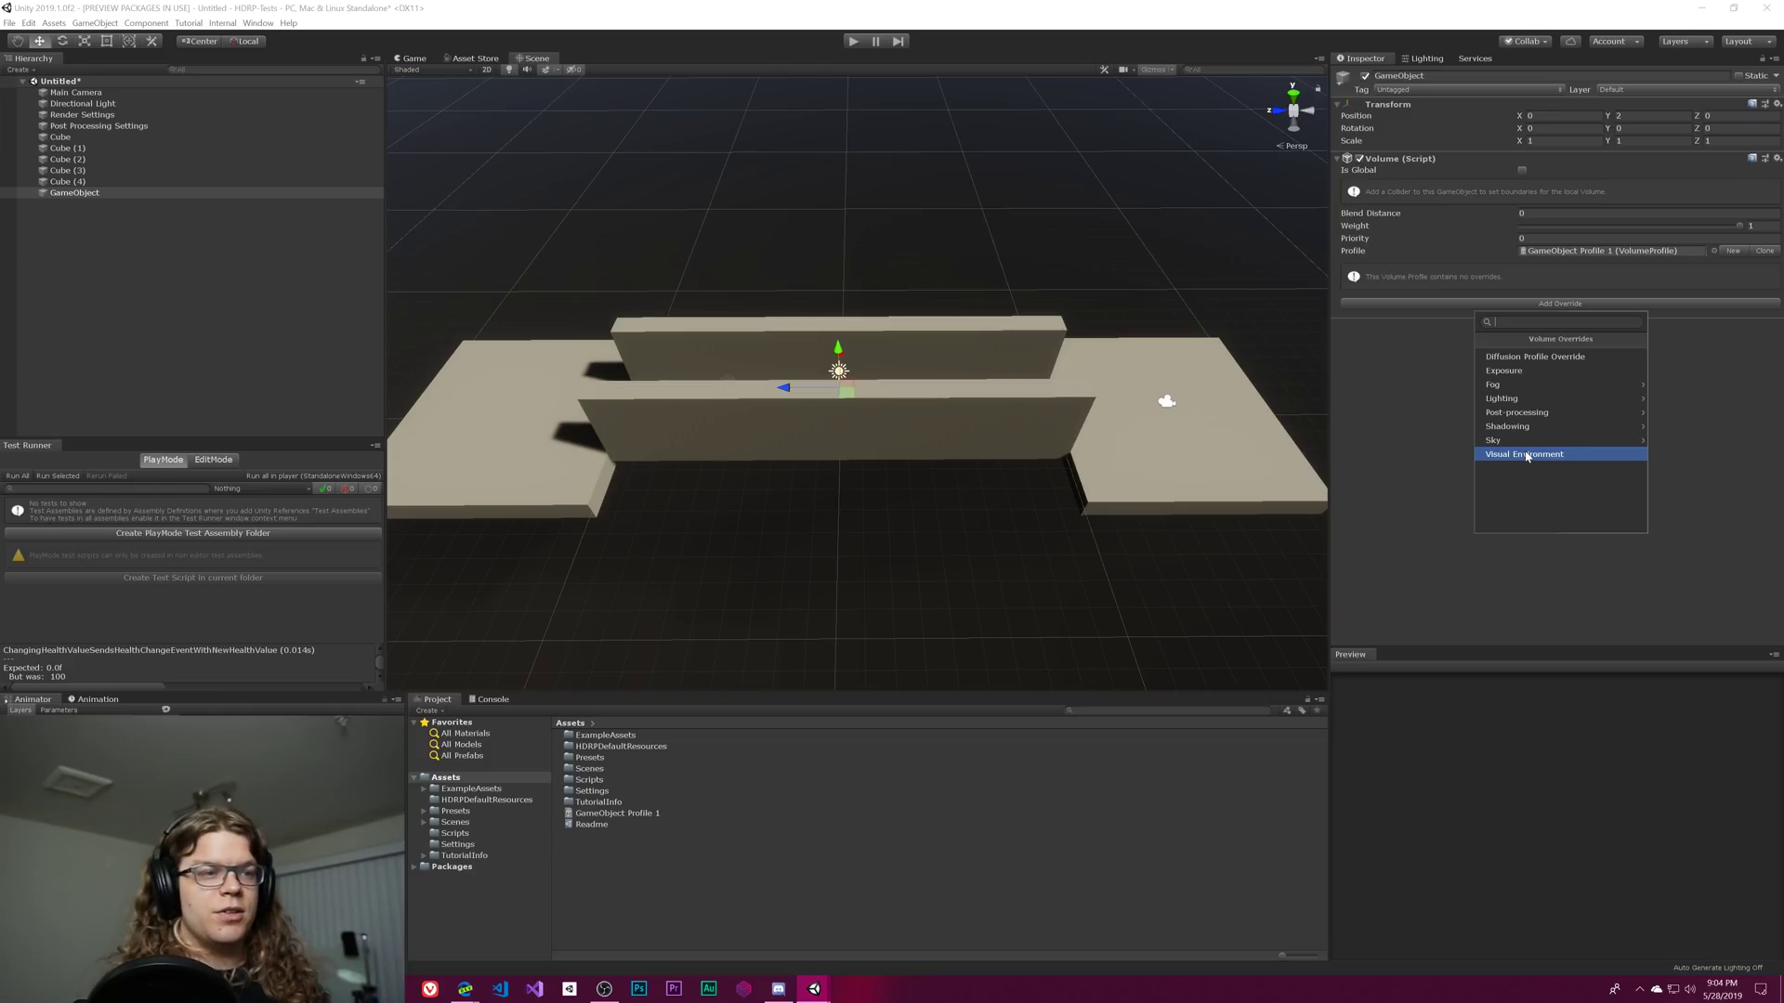
{"action": "type", "text": "vign"}
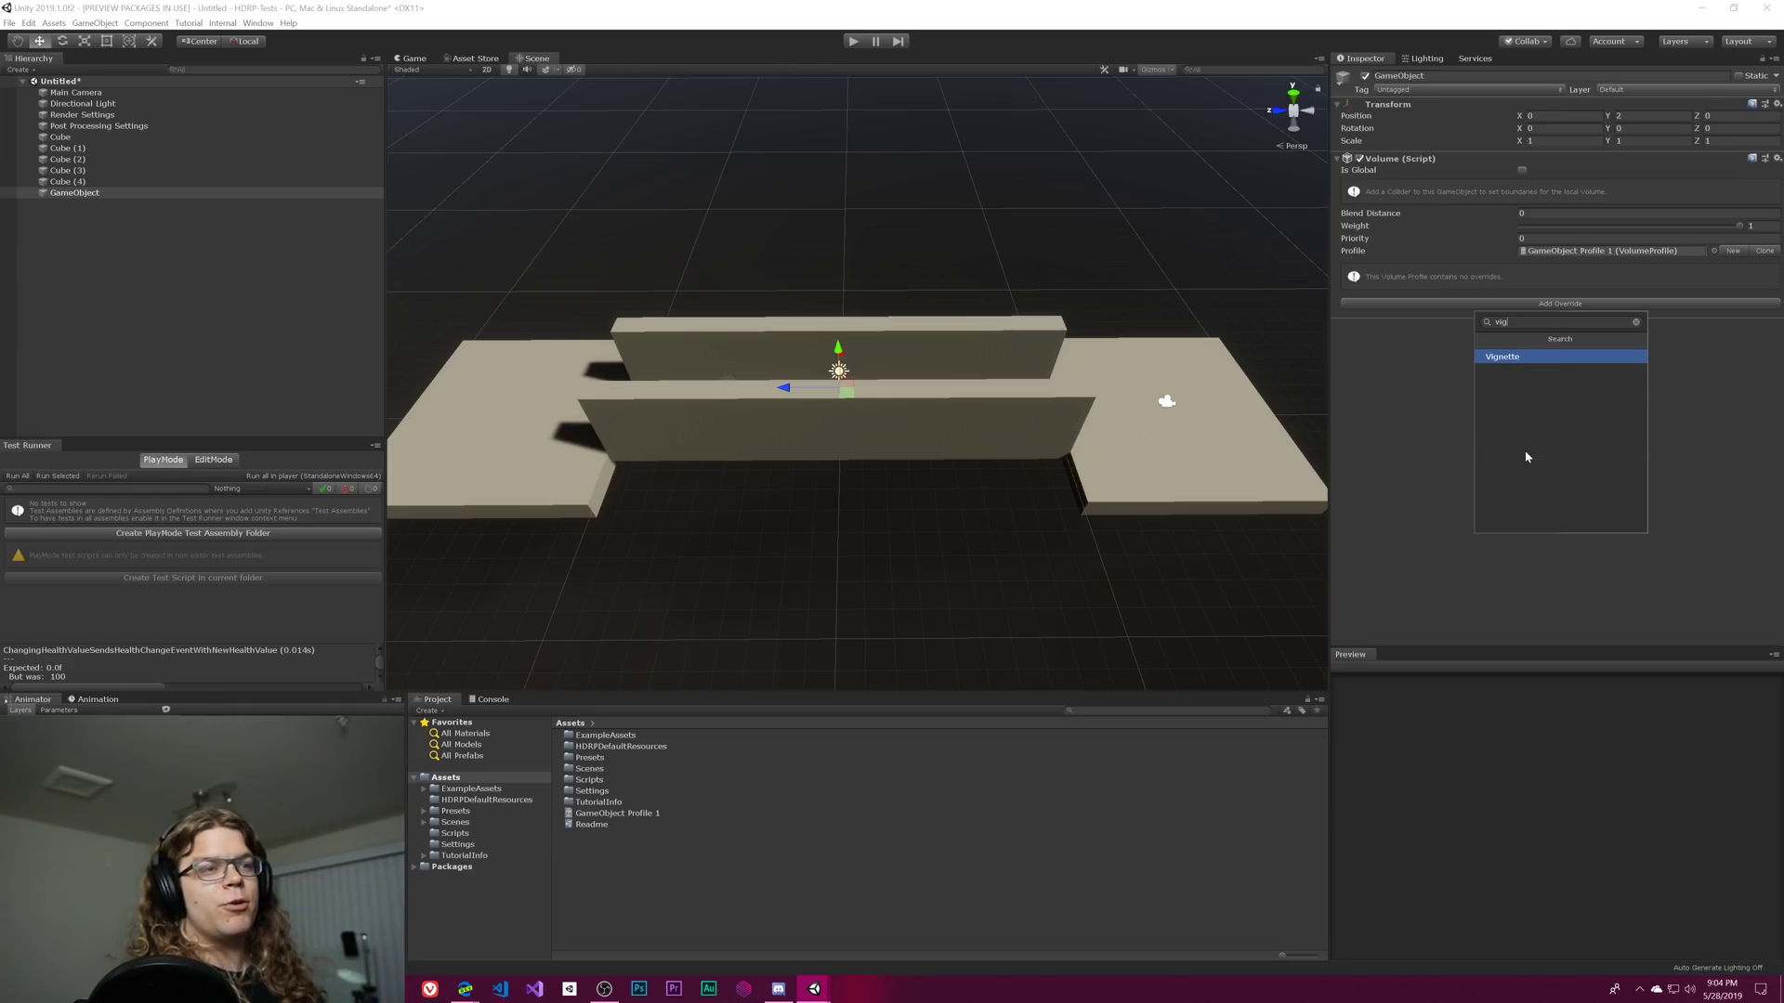
{"action": "key", "text": "Return"}
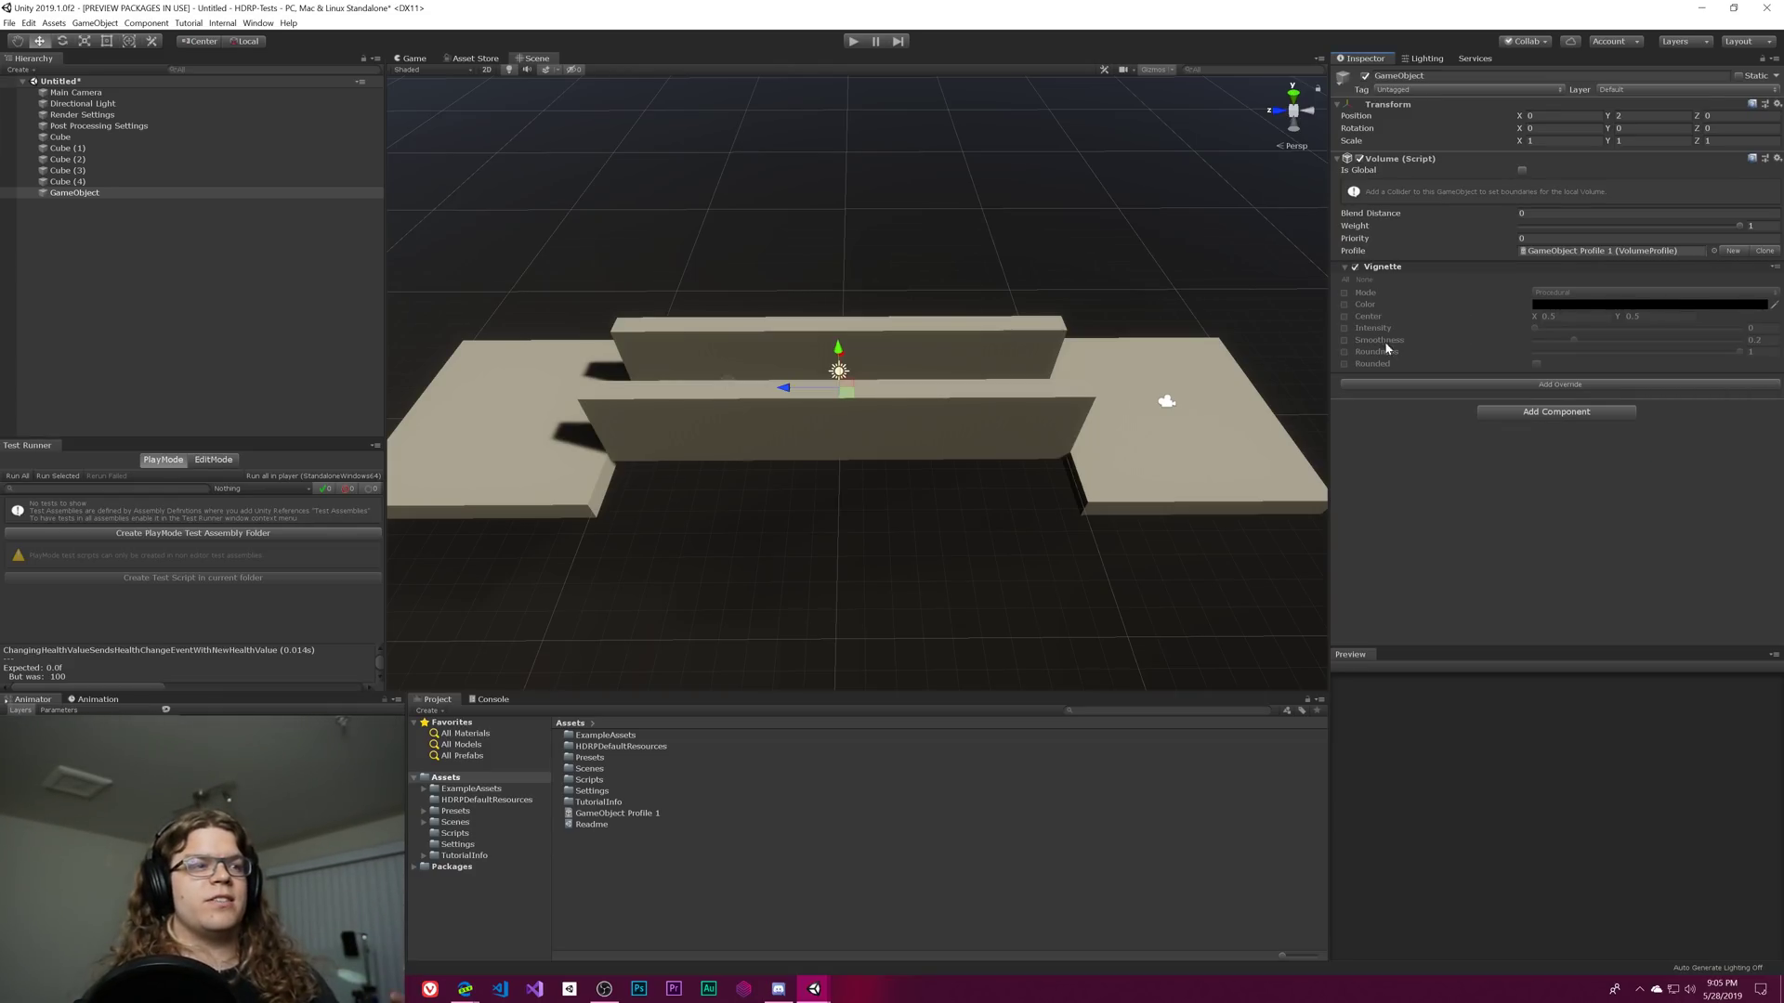
Enable the vignette's Mode, Color, Center and Intensity overrides and set the intensity to 0.3
{"action": "left_click", "coordinate": [1343, 292]}
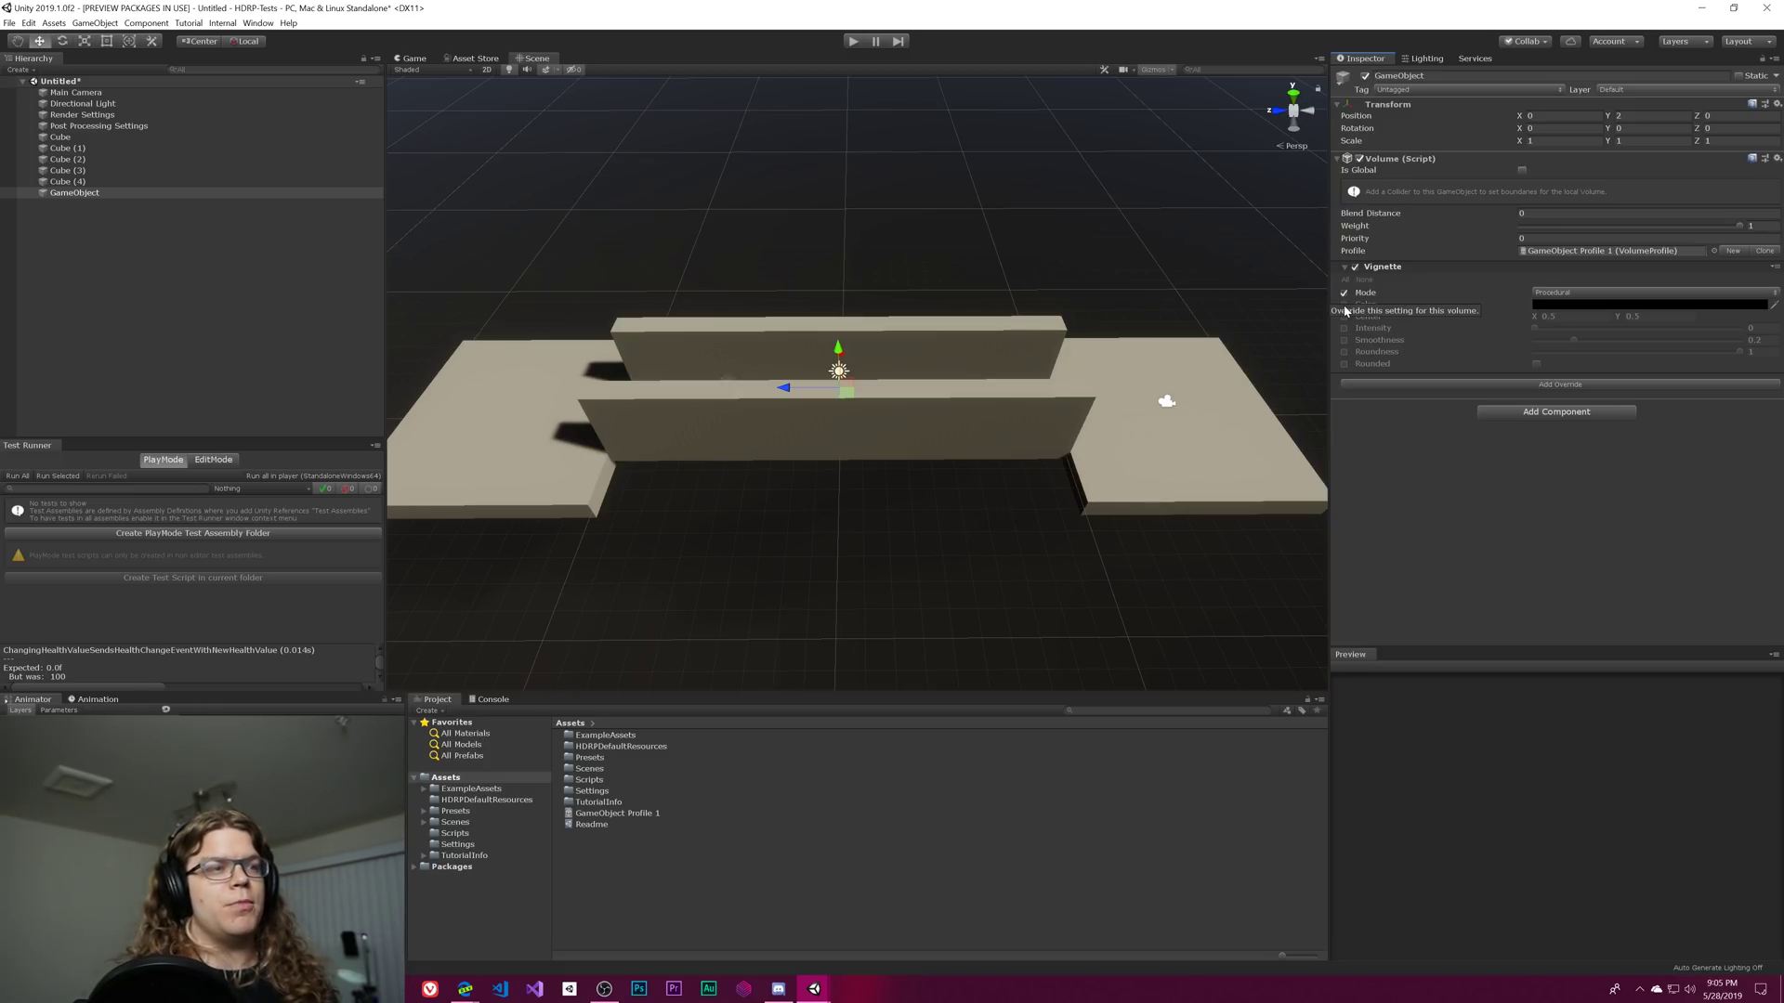
{"action": "left_click", "coordinate": [1343, 304]}
{"action": "left_click", "coordinate": [1343, 315]}
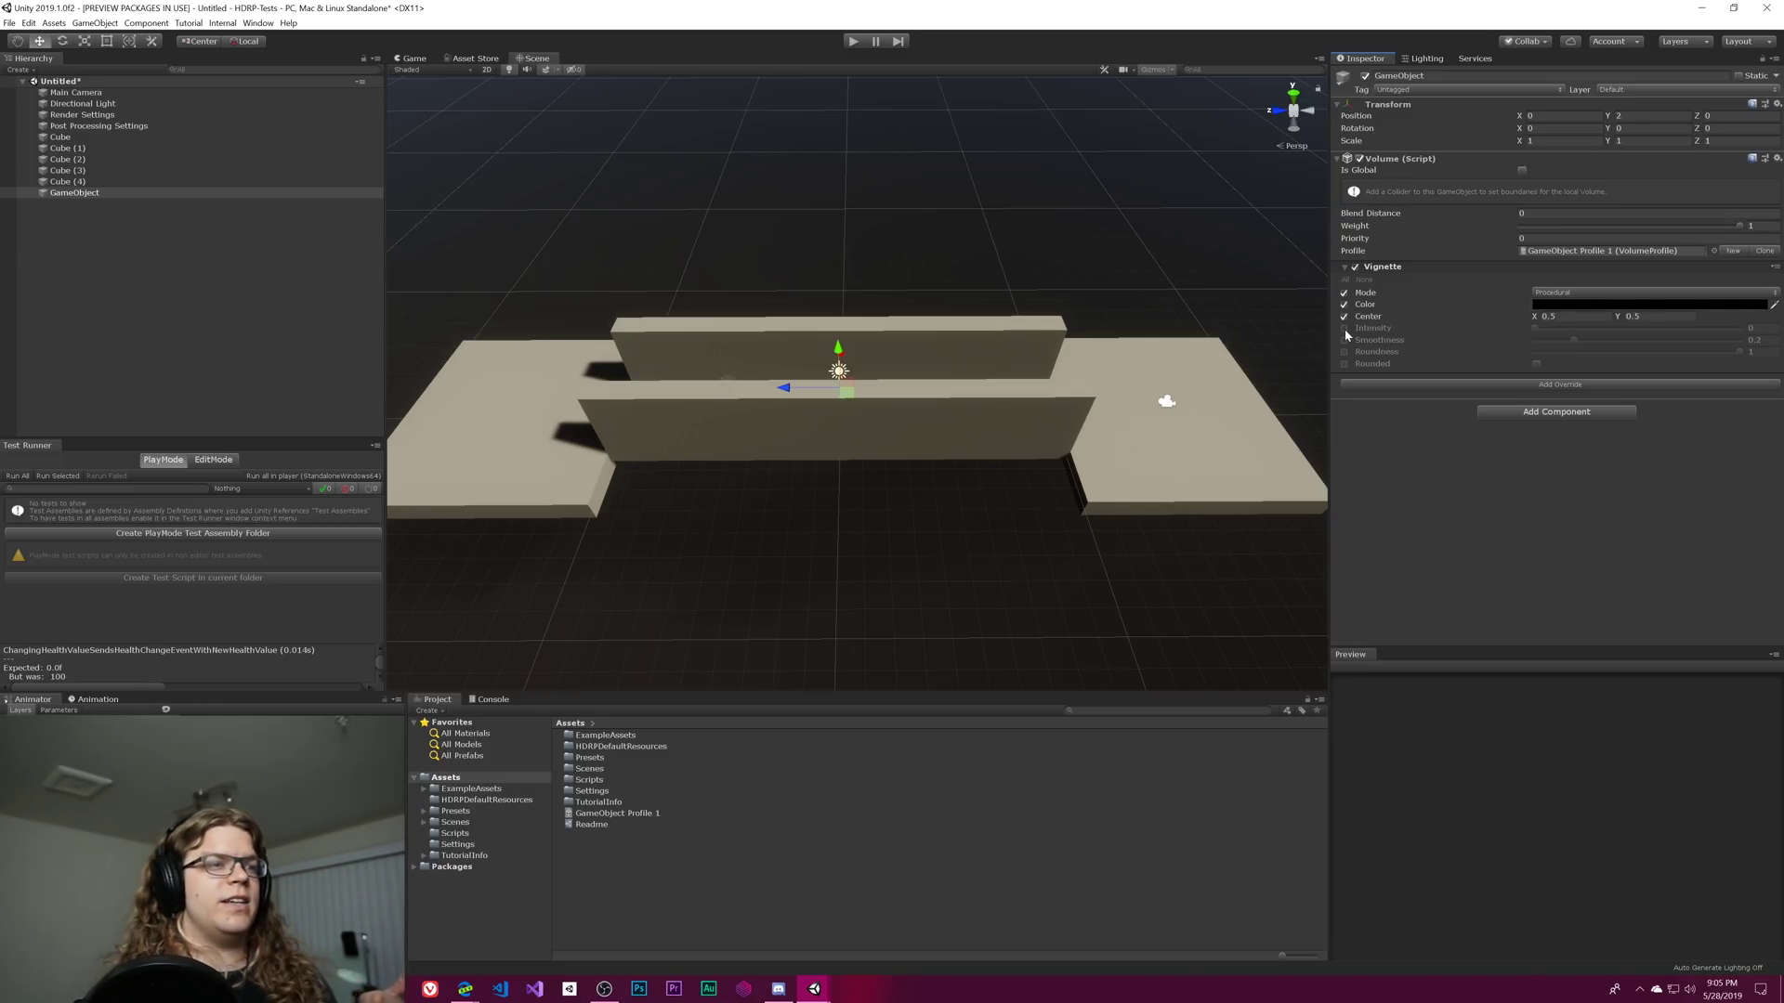
{"action": "left_click", "coordinate": [1344, 327]}
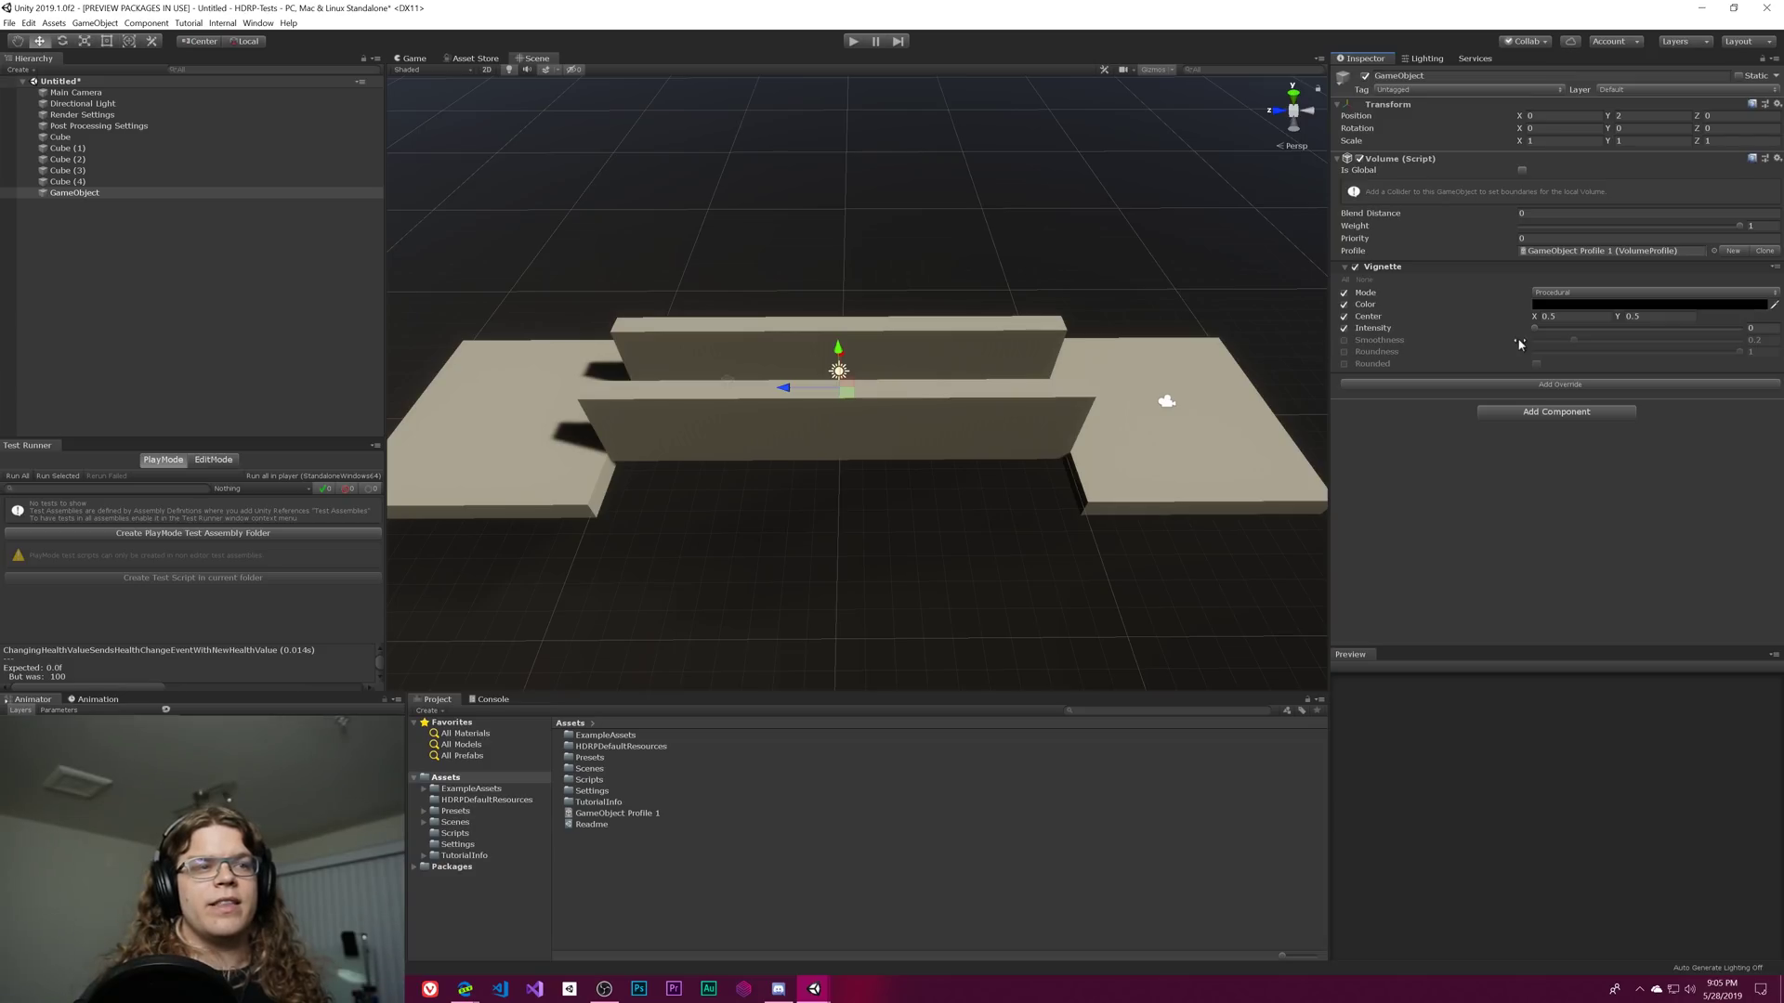
{"action": "left_click_drag", "start_coordinate": [1536, 331], "coordinate": [1616, 328]}
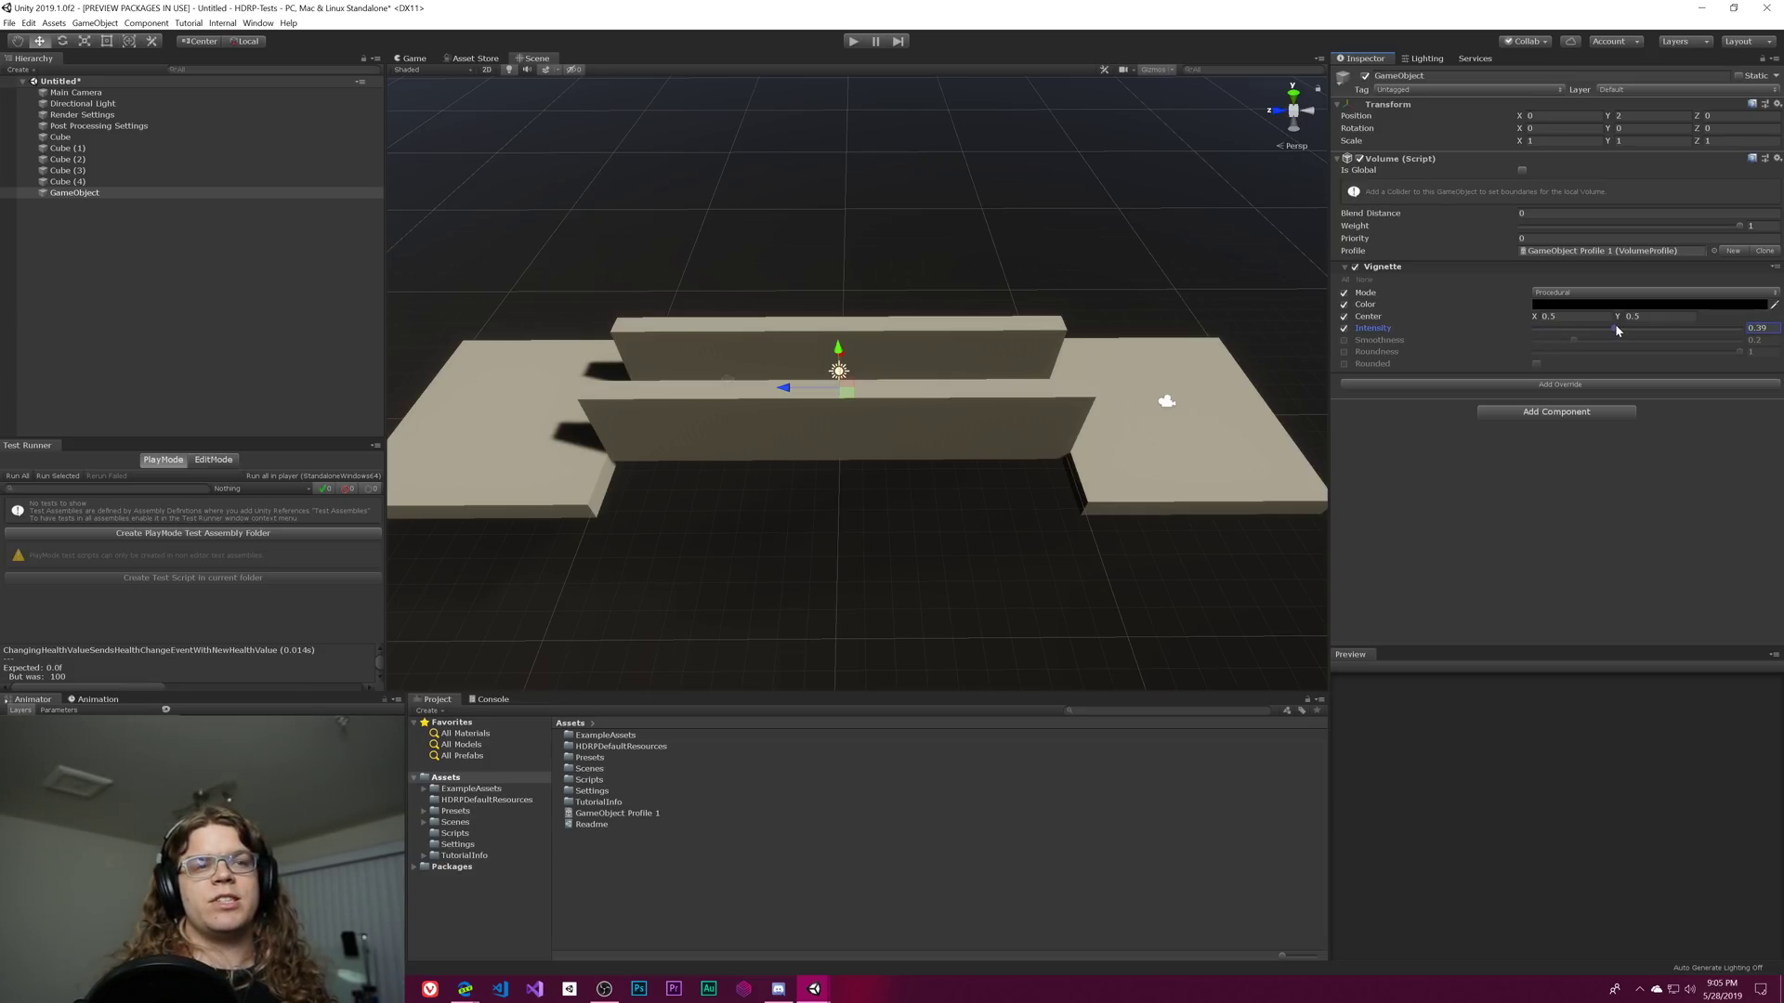
{"action": "type", "text": "0.3"}
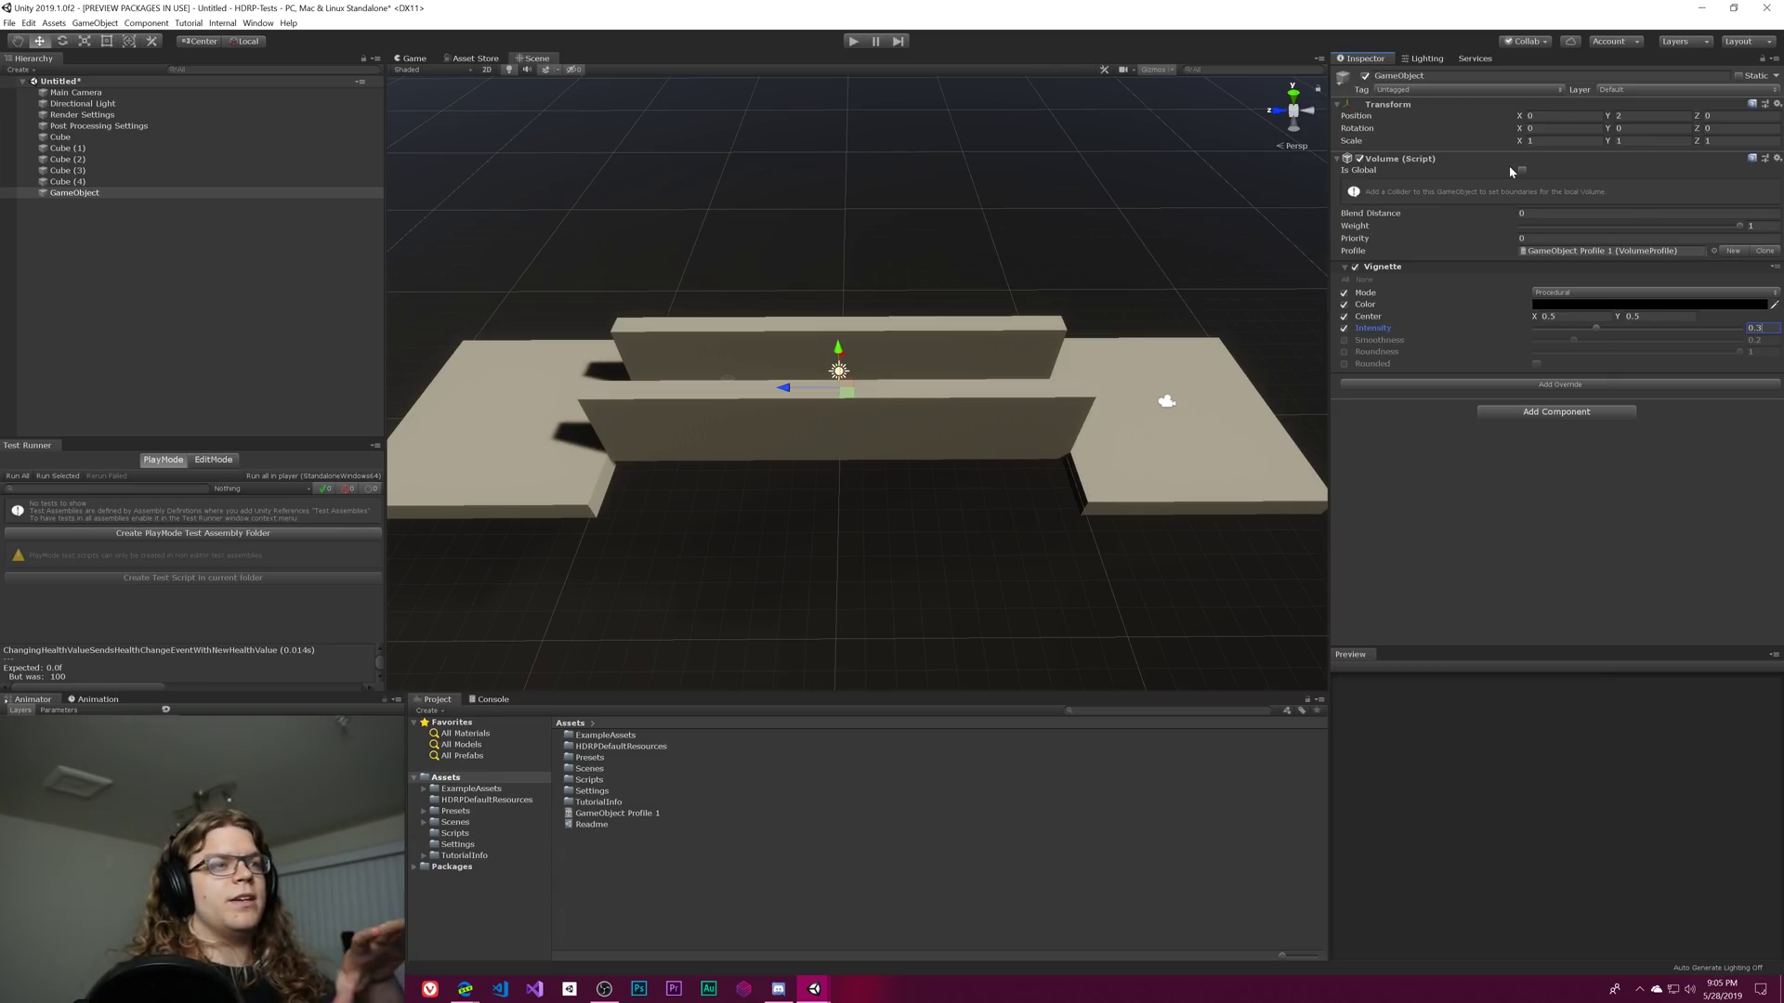
Preview the vignette in the Game view with Is Global temporarily on, raising its intensity to 0.527
{"action": "left_click", "coordinate": [413, 59]}
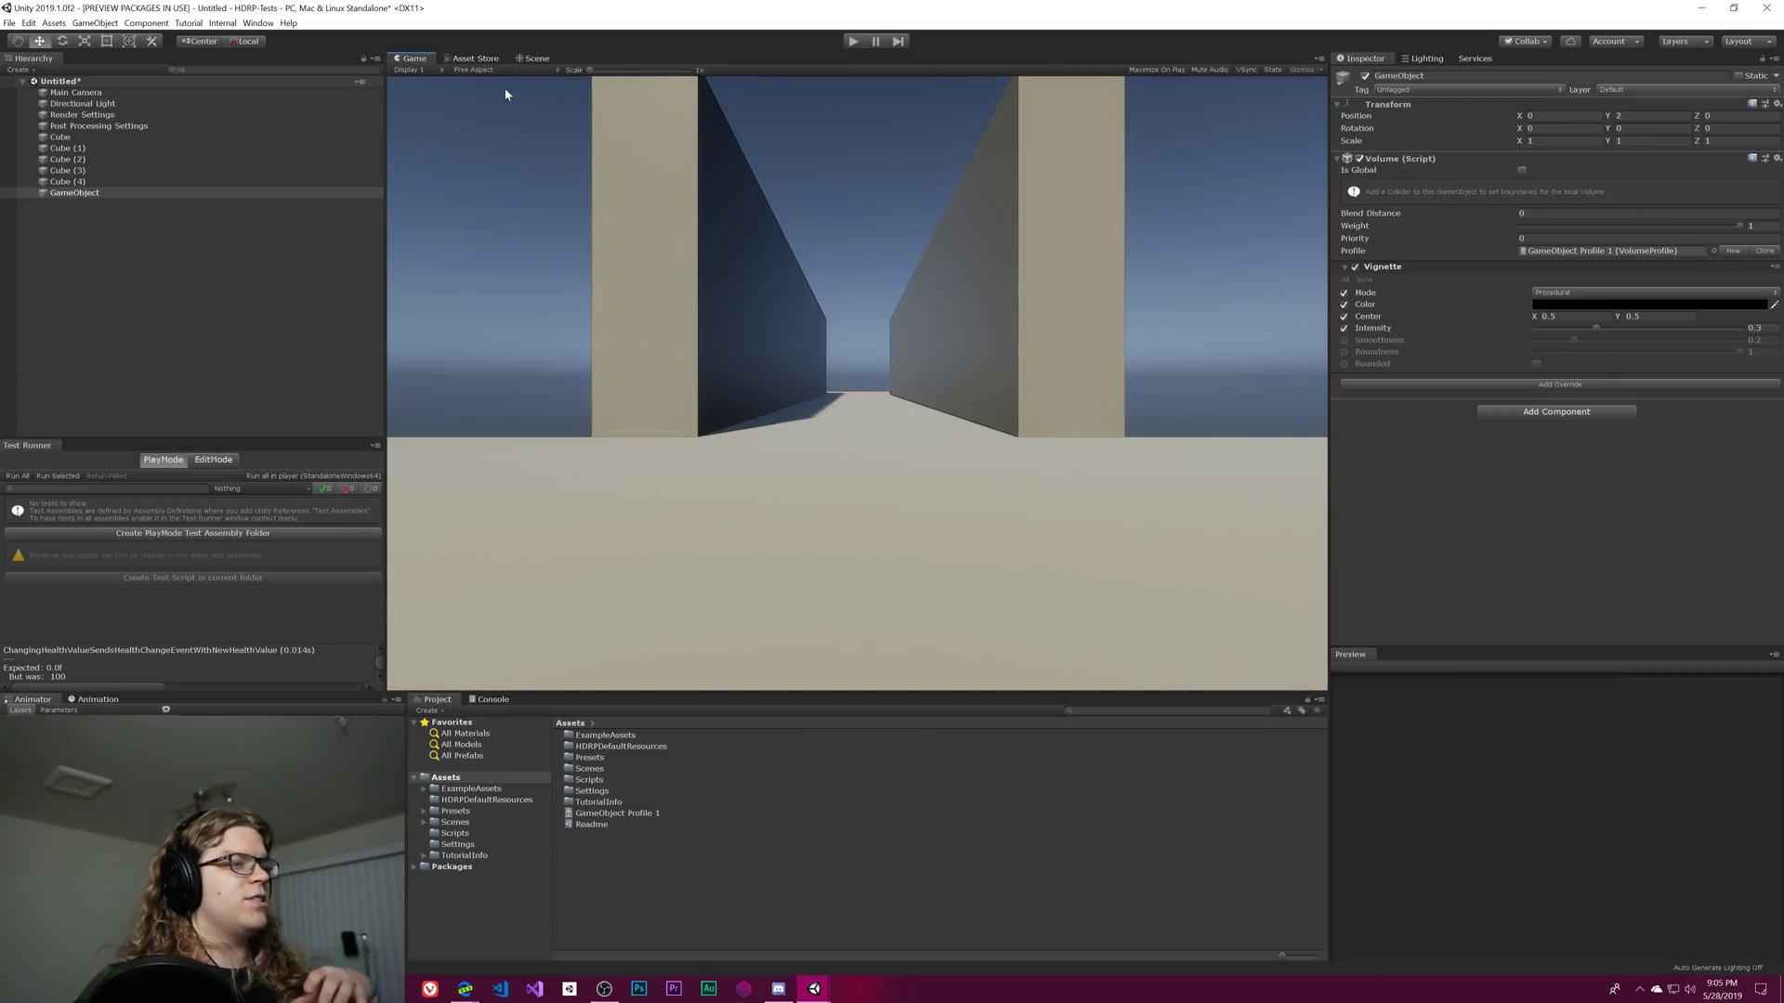
{"action": "left_click", "coordinate": [1519, 171]}
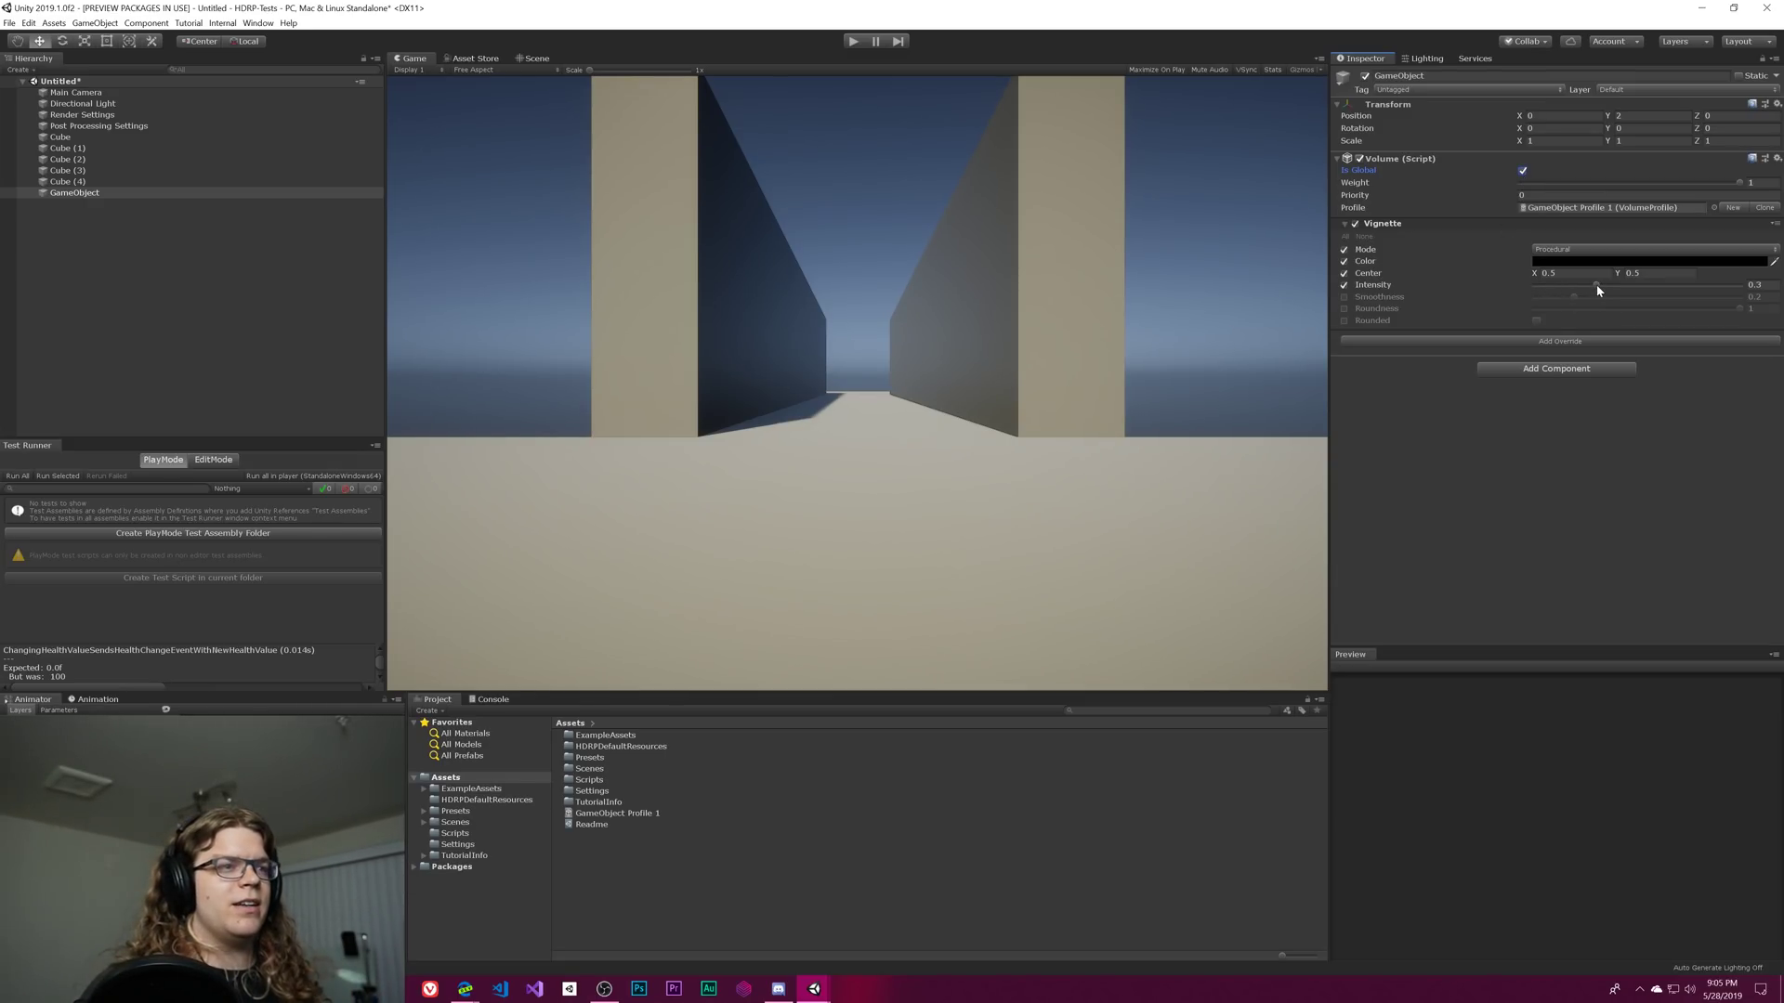
{"action": "left_click_drag", "start_coordinate": [1596, 284], "coordinate": [1641, 285]}
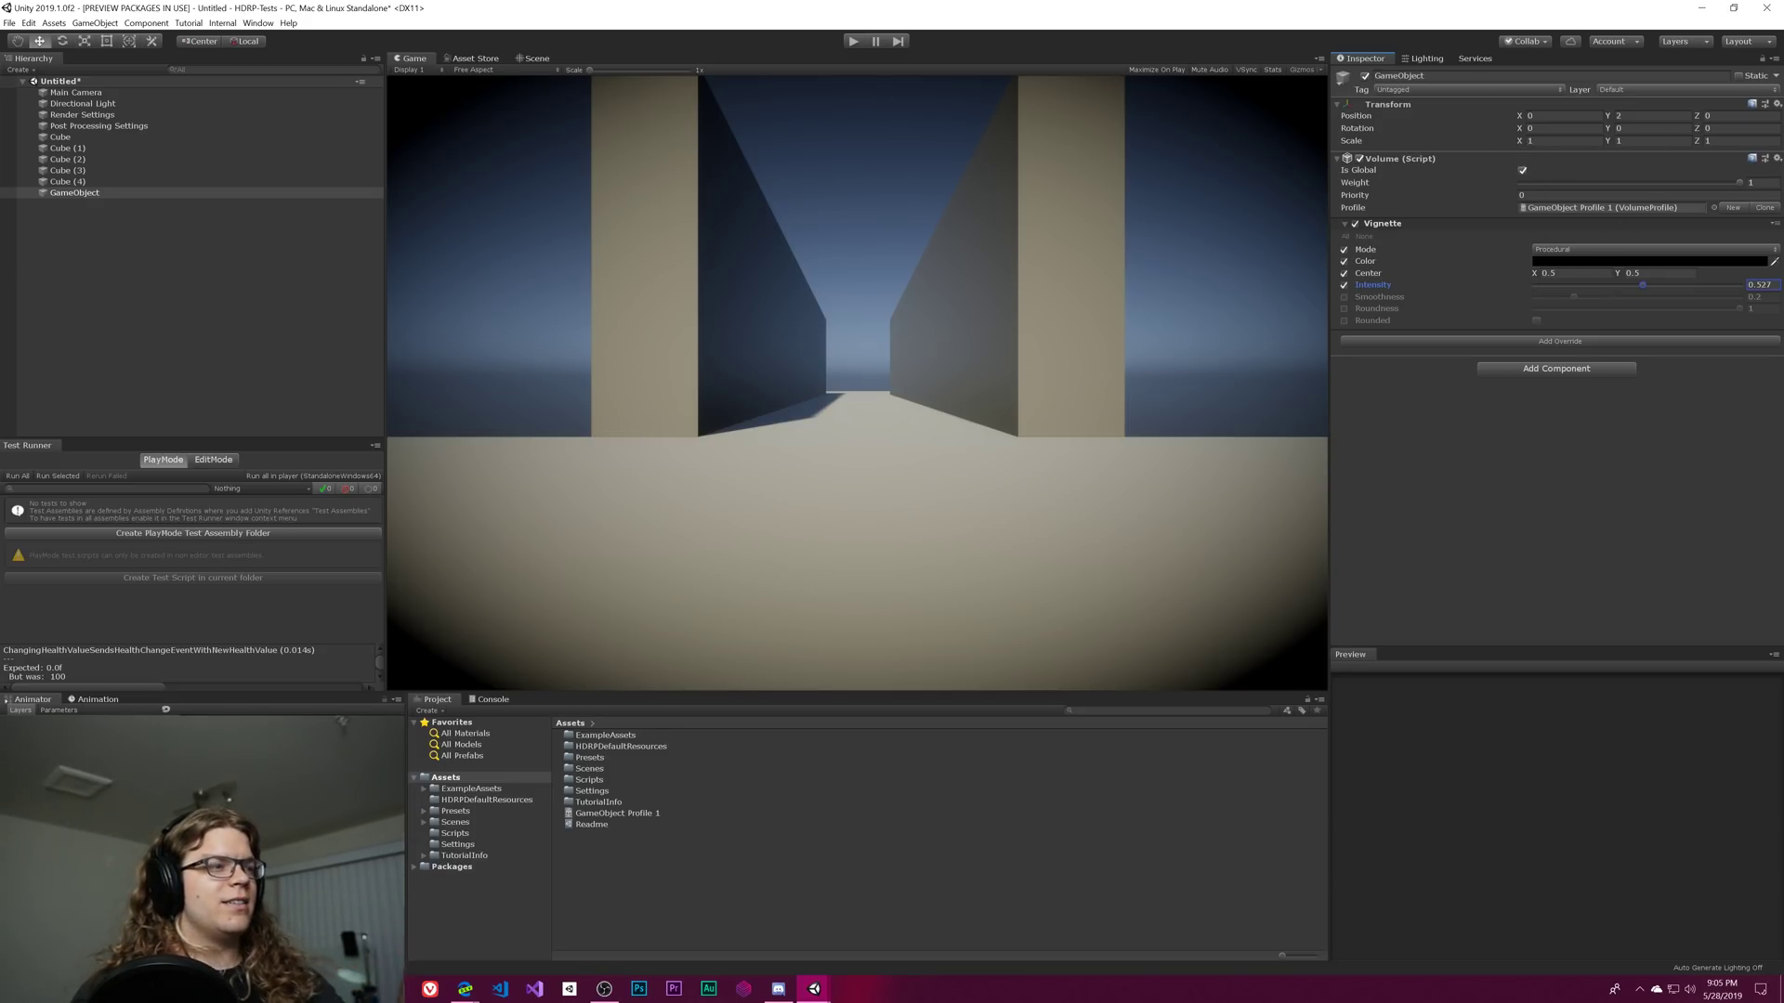
{"action": "left_click", "coordinate": [1522, 171]}
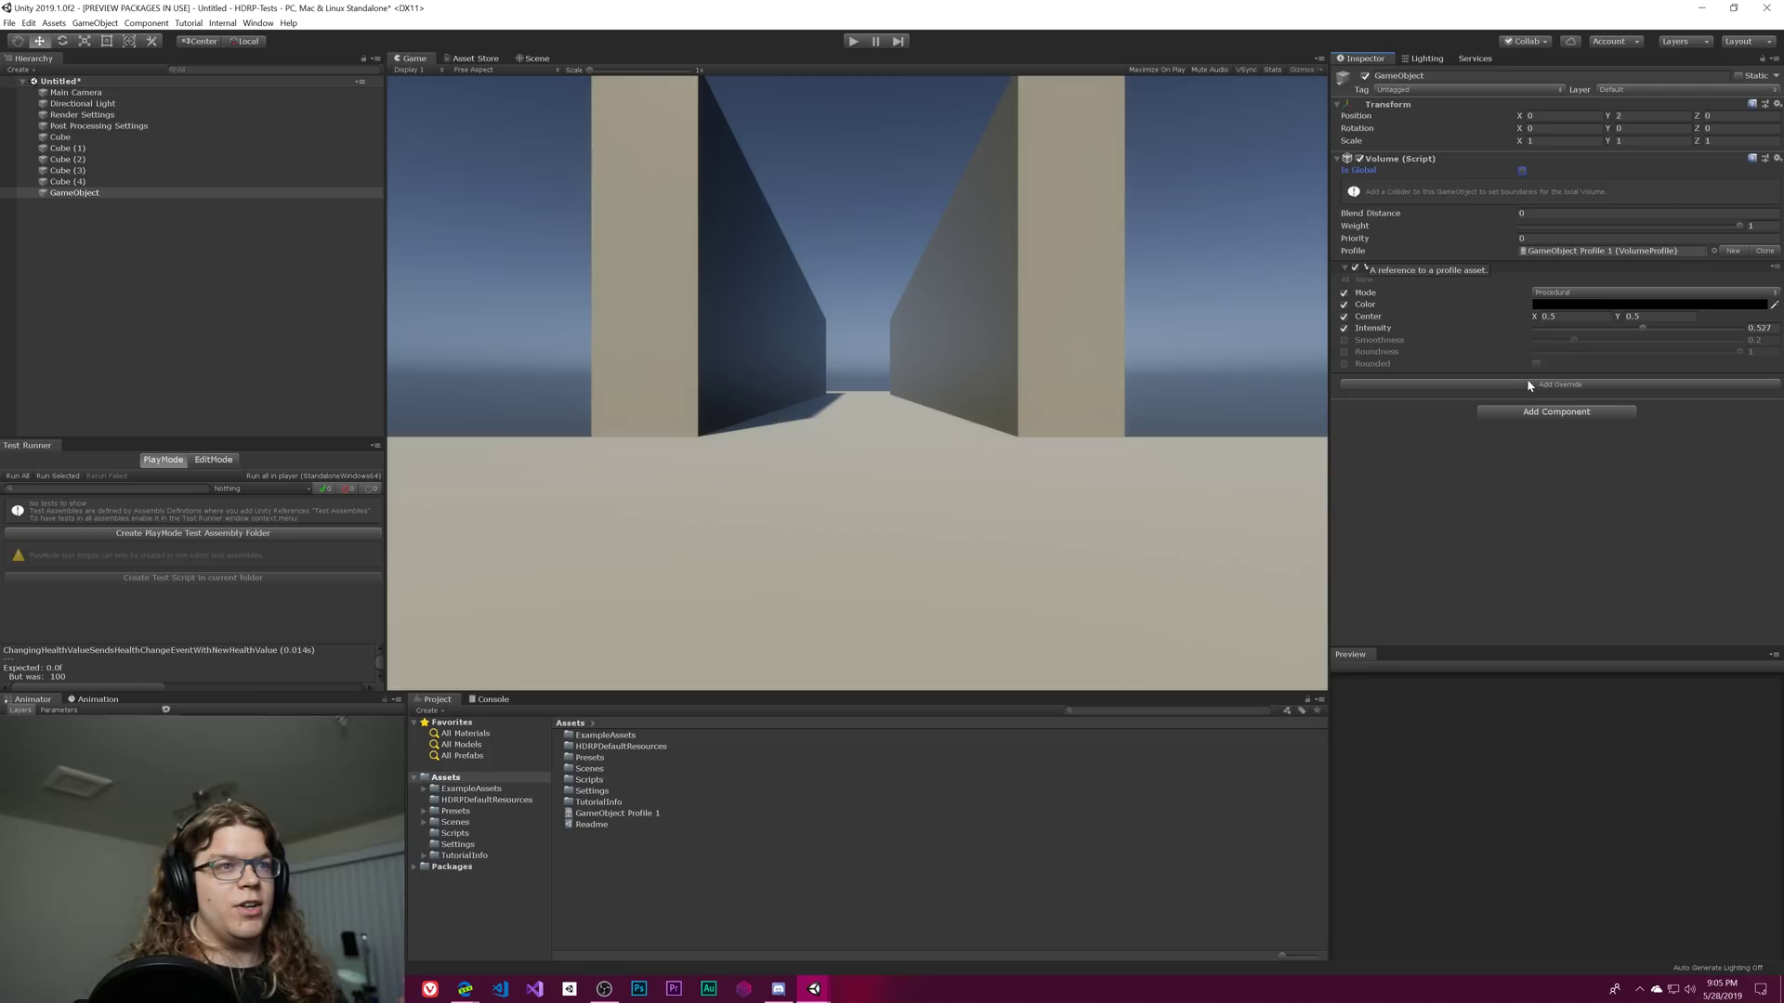
Add a Box Collider component to the GameObject holding the vignette volume
{"action": "left_click", "coordinate": [1586, 414]}
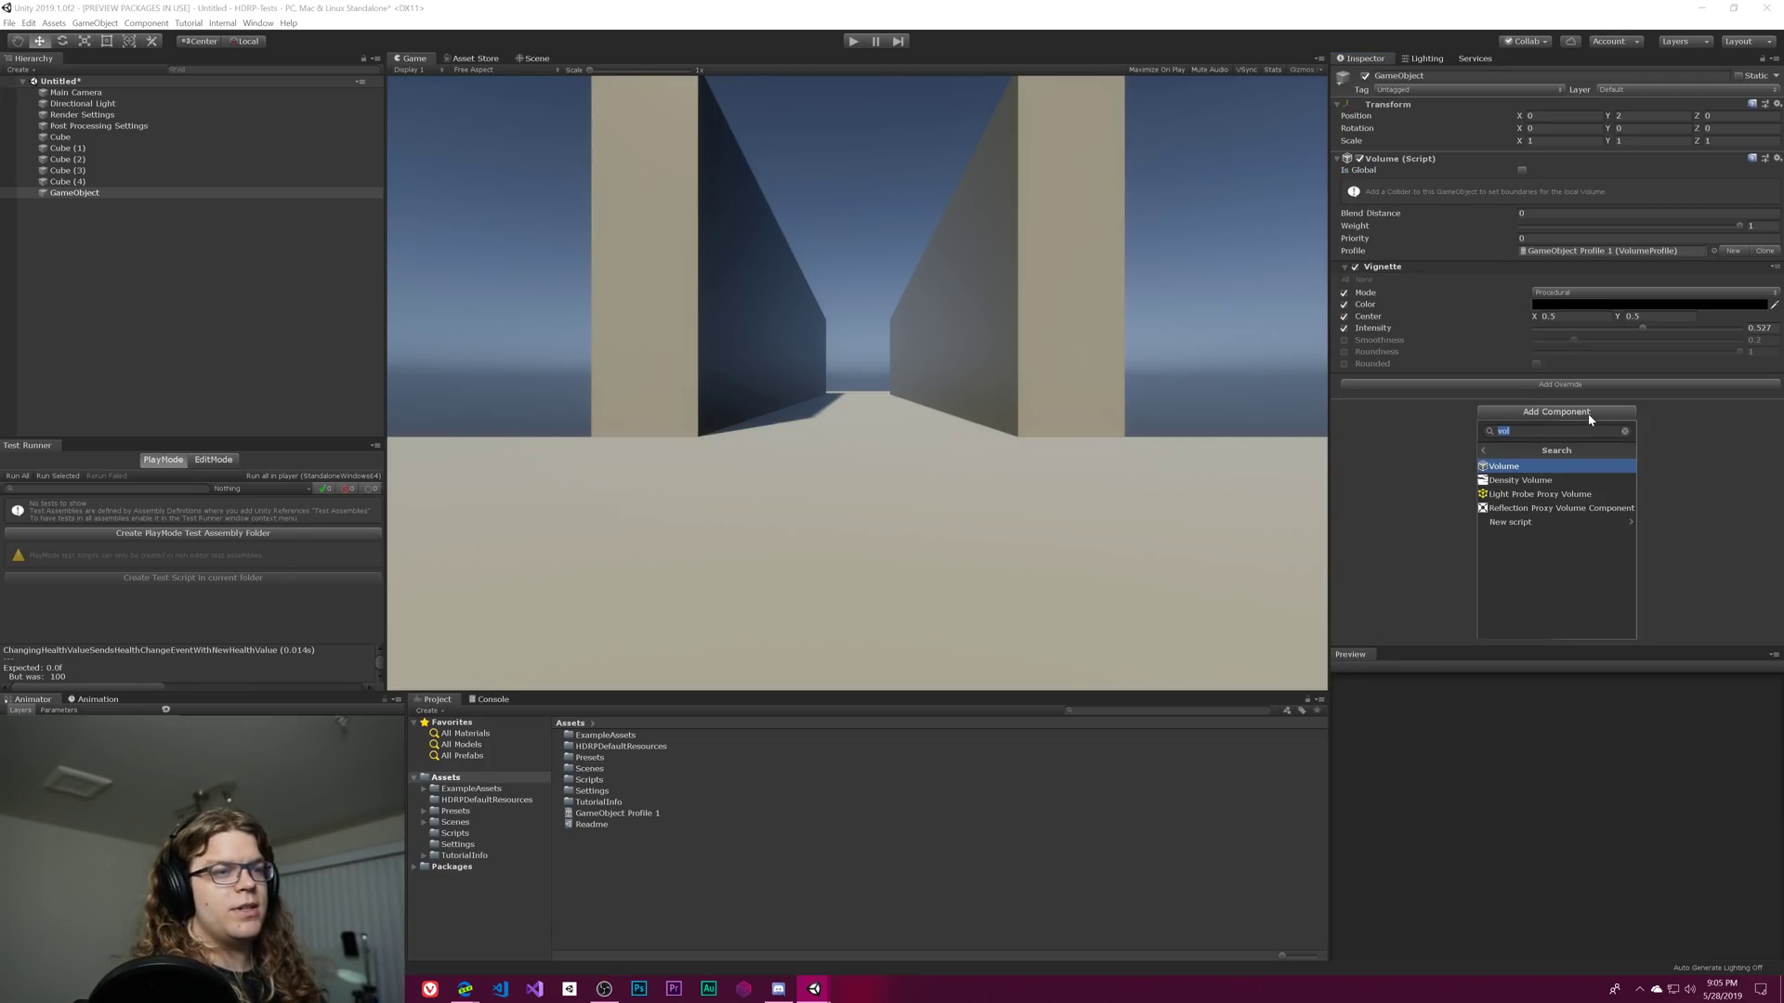
{"action": "type", "text": "box"}
{"action": "key", "text": "Return"}
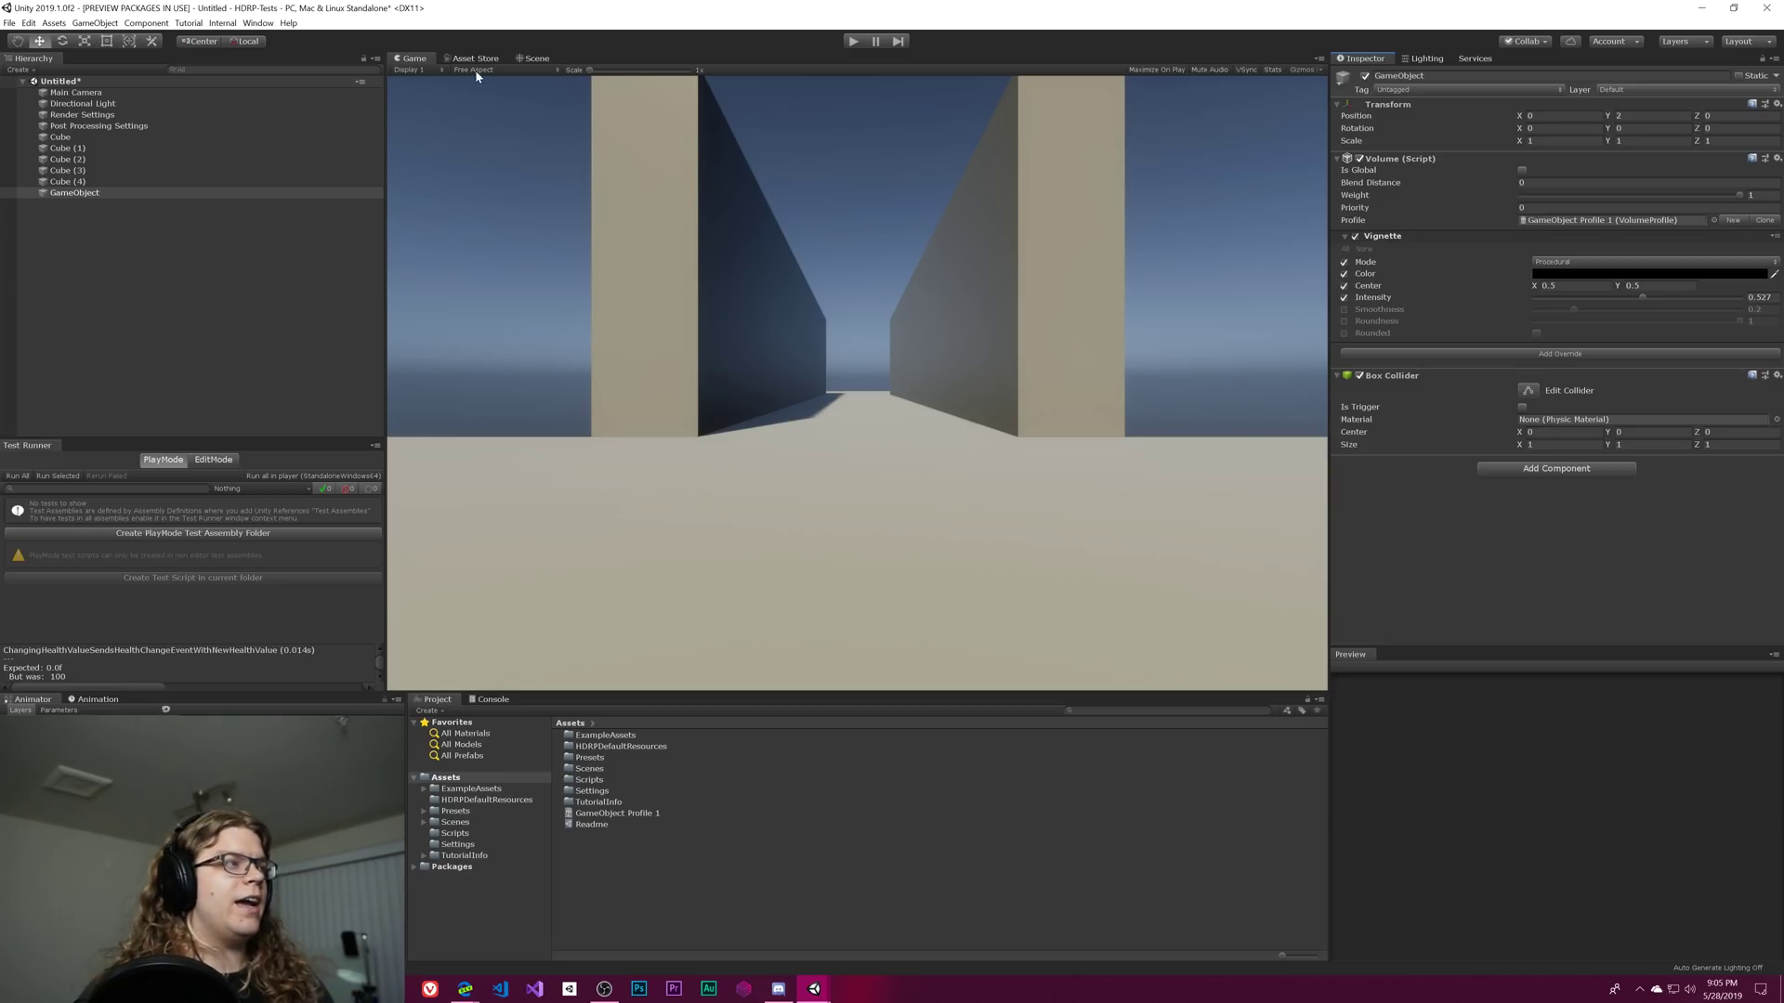
Set the Box Collider's size to X 4, Y 4, Z 15 in the Scene view so it fills the corridor
{"action": "left_click", "coordinate": [534, 59]}
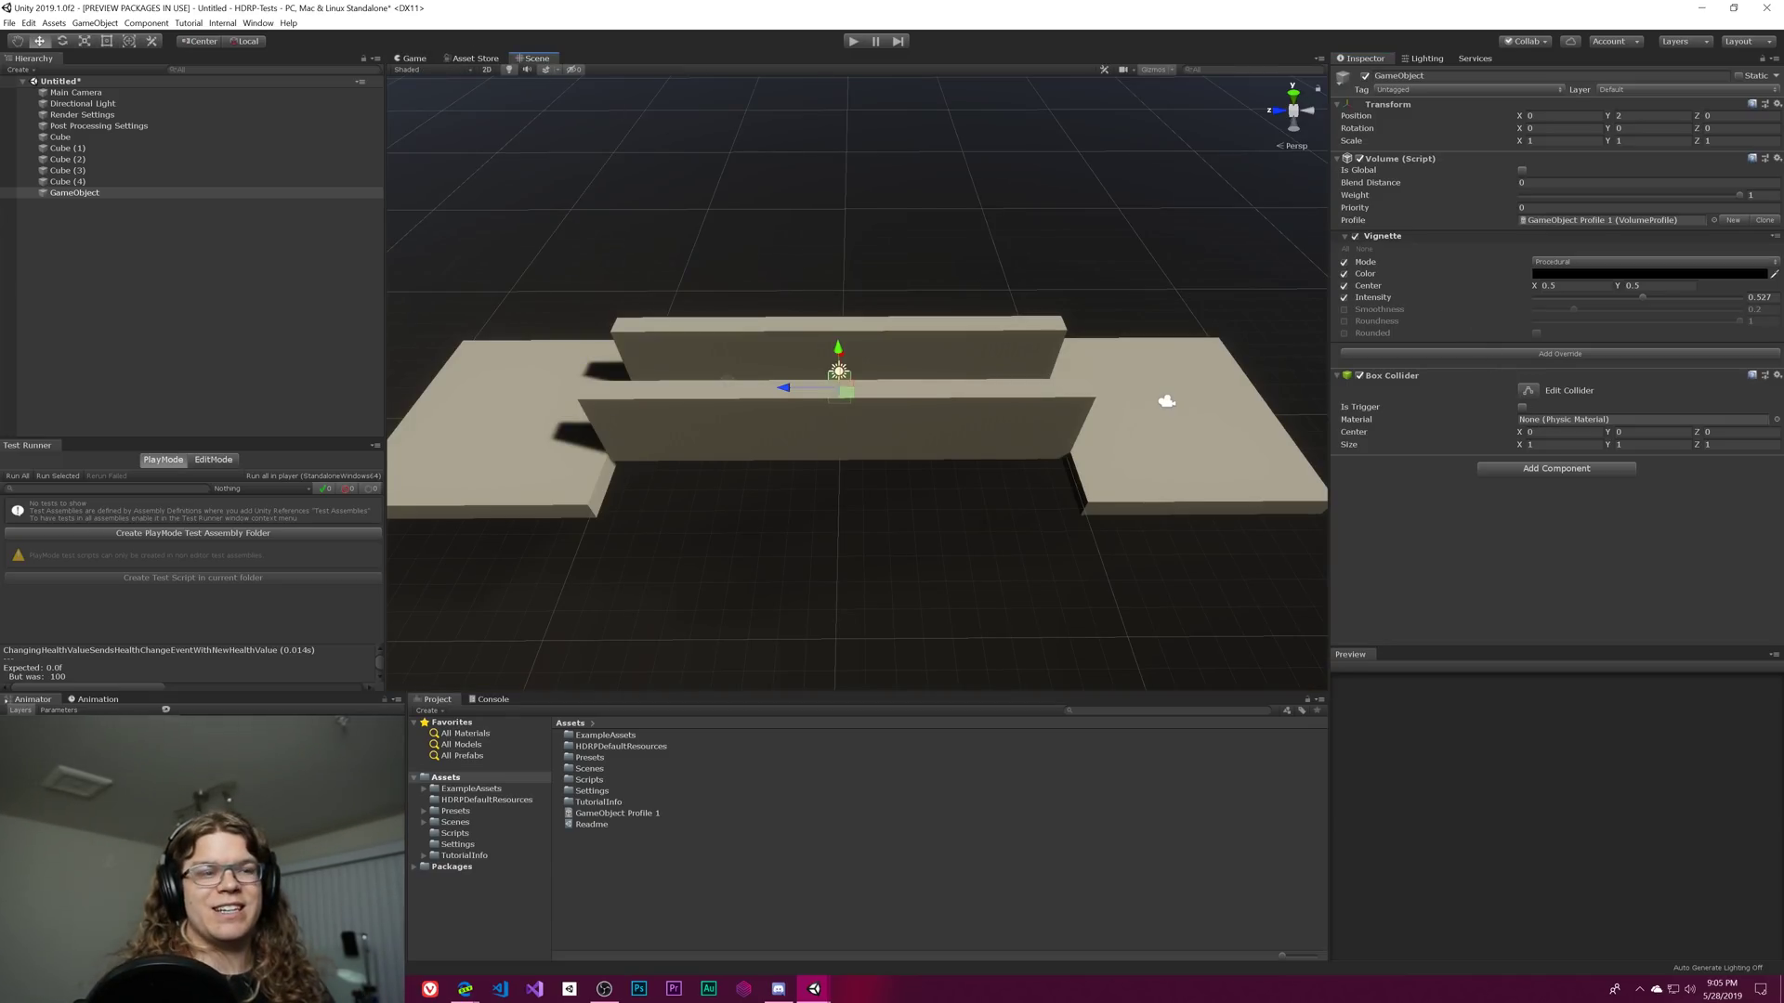
{"action": "left_click", "coordinate": [1561, 444]}
{"action": "type", "text": "4"}
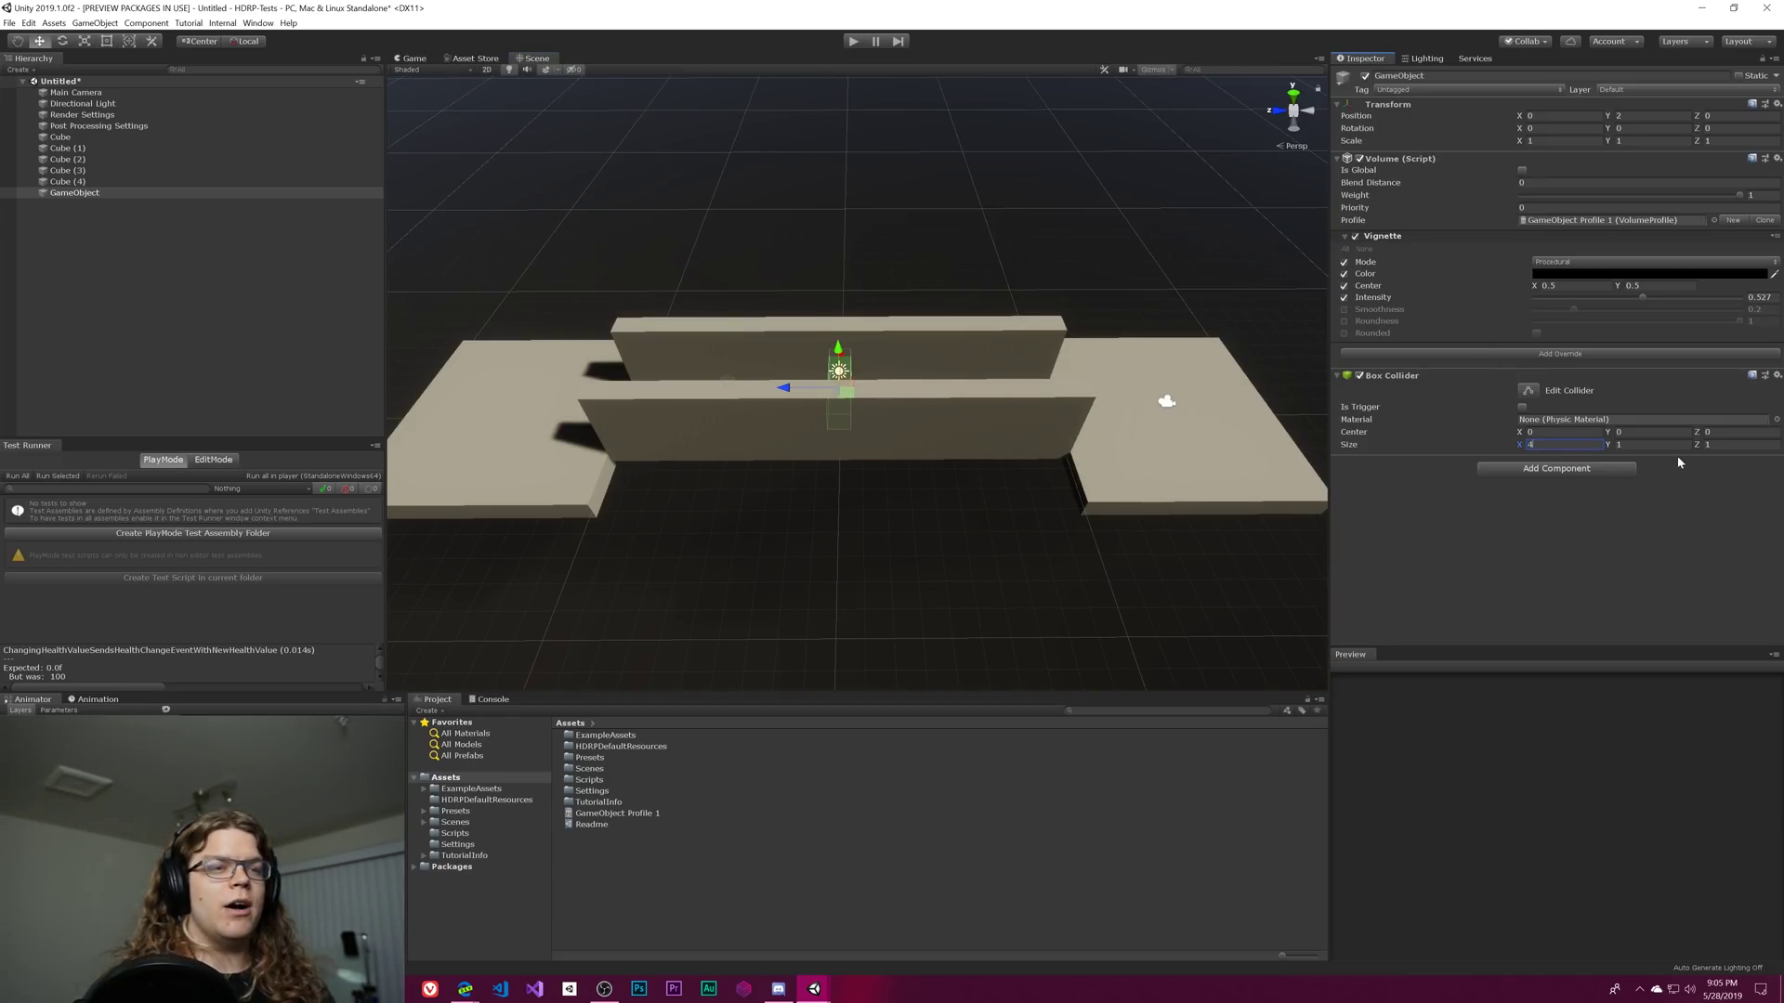
{"action": "key", "text": "Tab"}
{"action": "type", "text": "4"}
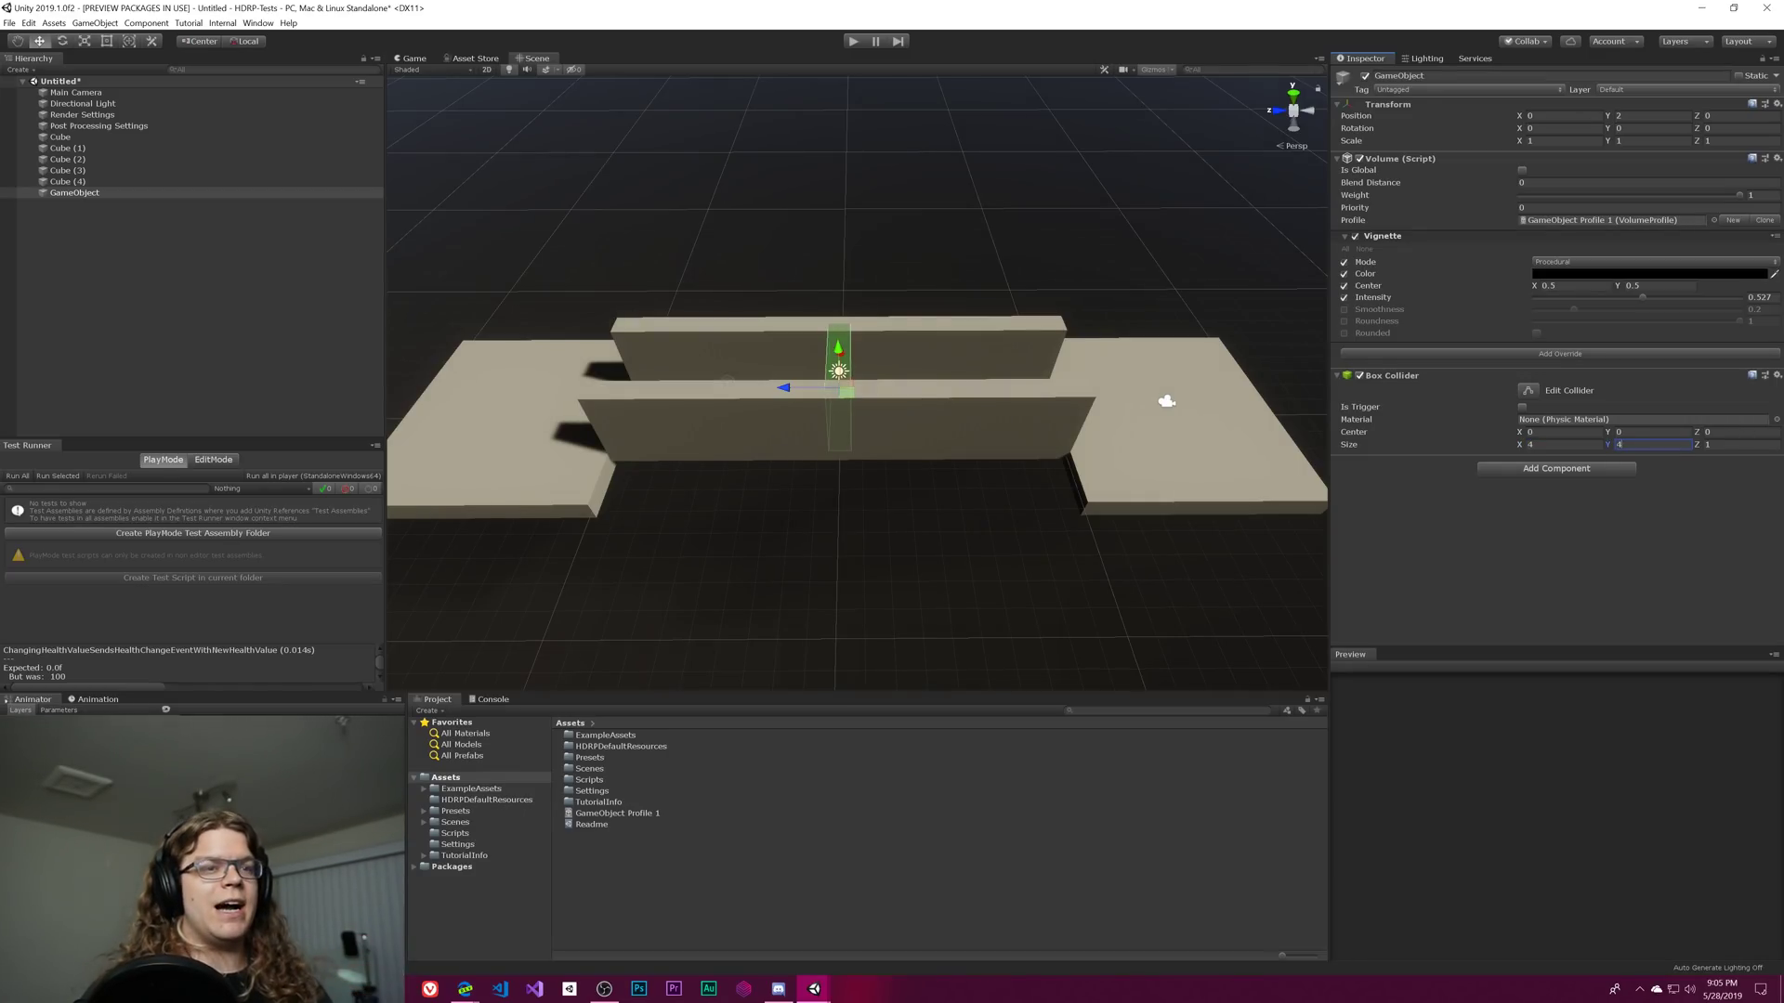
{"action": "key", "text": "Tab"}
{"action": "type", "text": "15"}
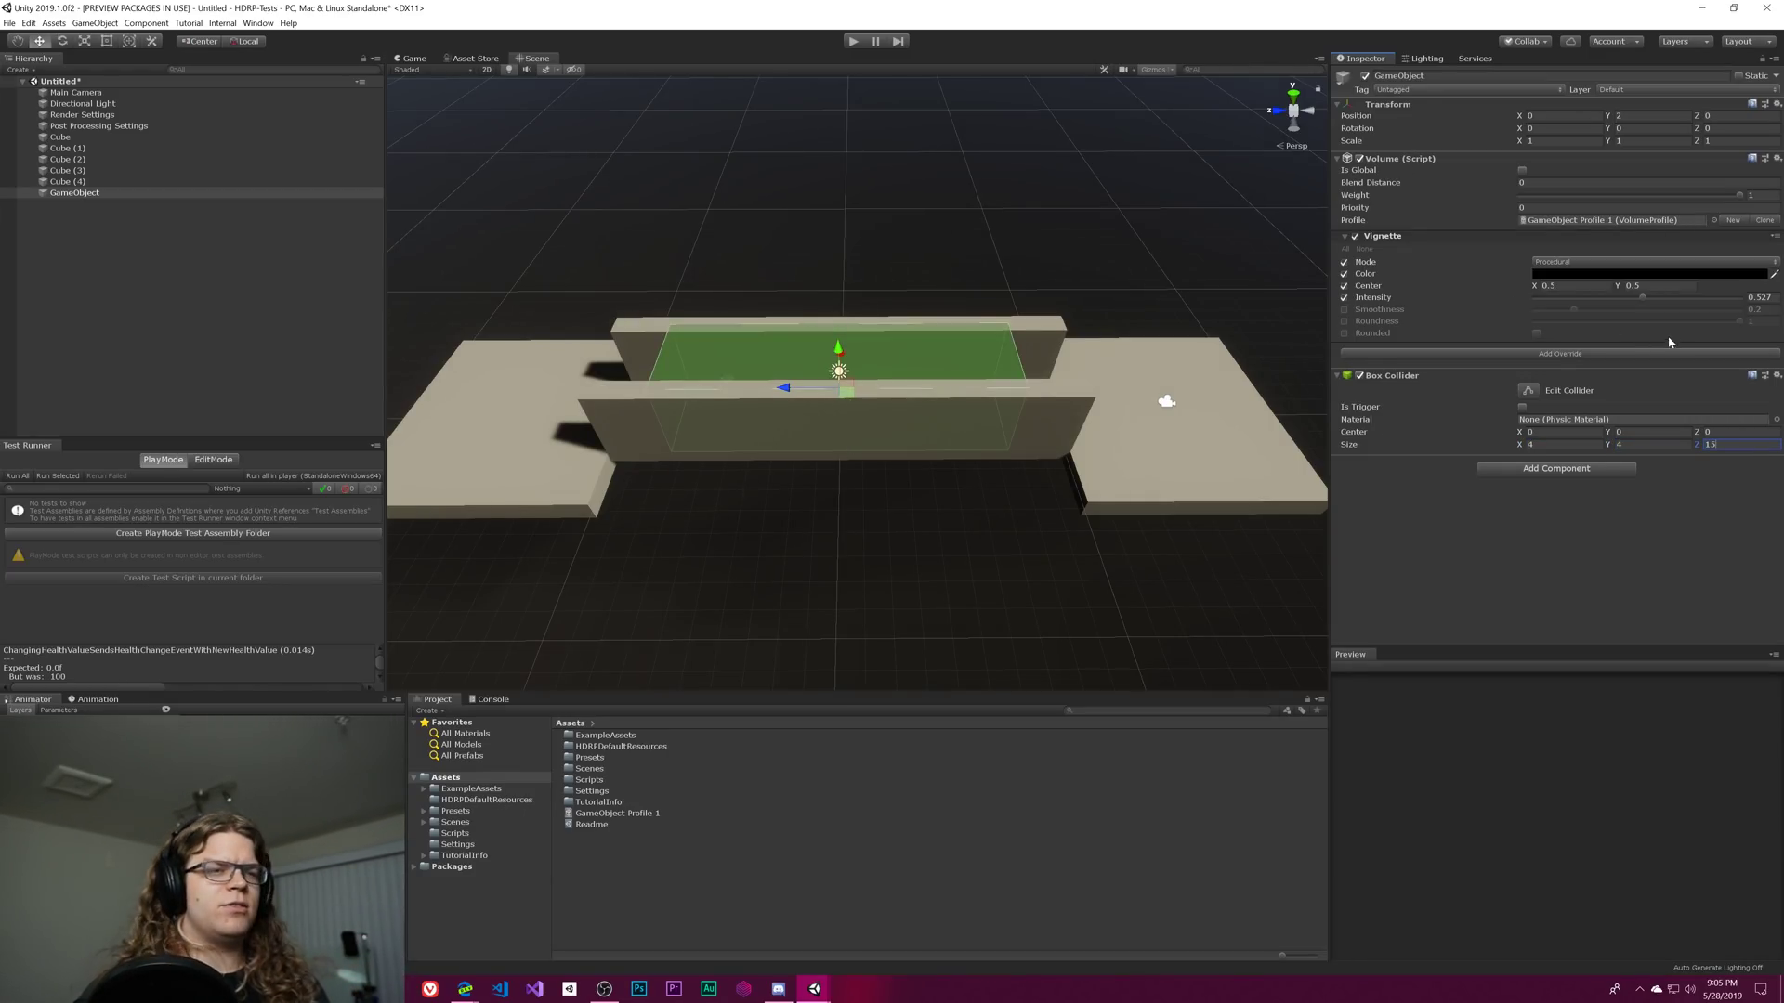
Set the vignette volume's Box Collider Z size to 20 so it spans the whole corridor
{"action": "key", "text": "BackSpace"}
{"action": "key", "text": "BackSpace"}
{"action": "type", "text": "20"}
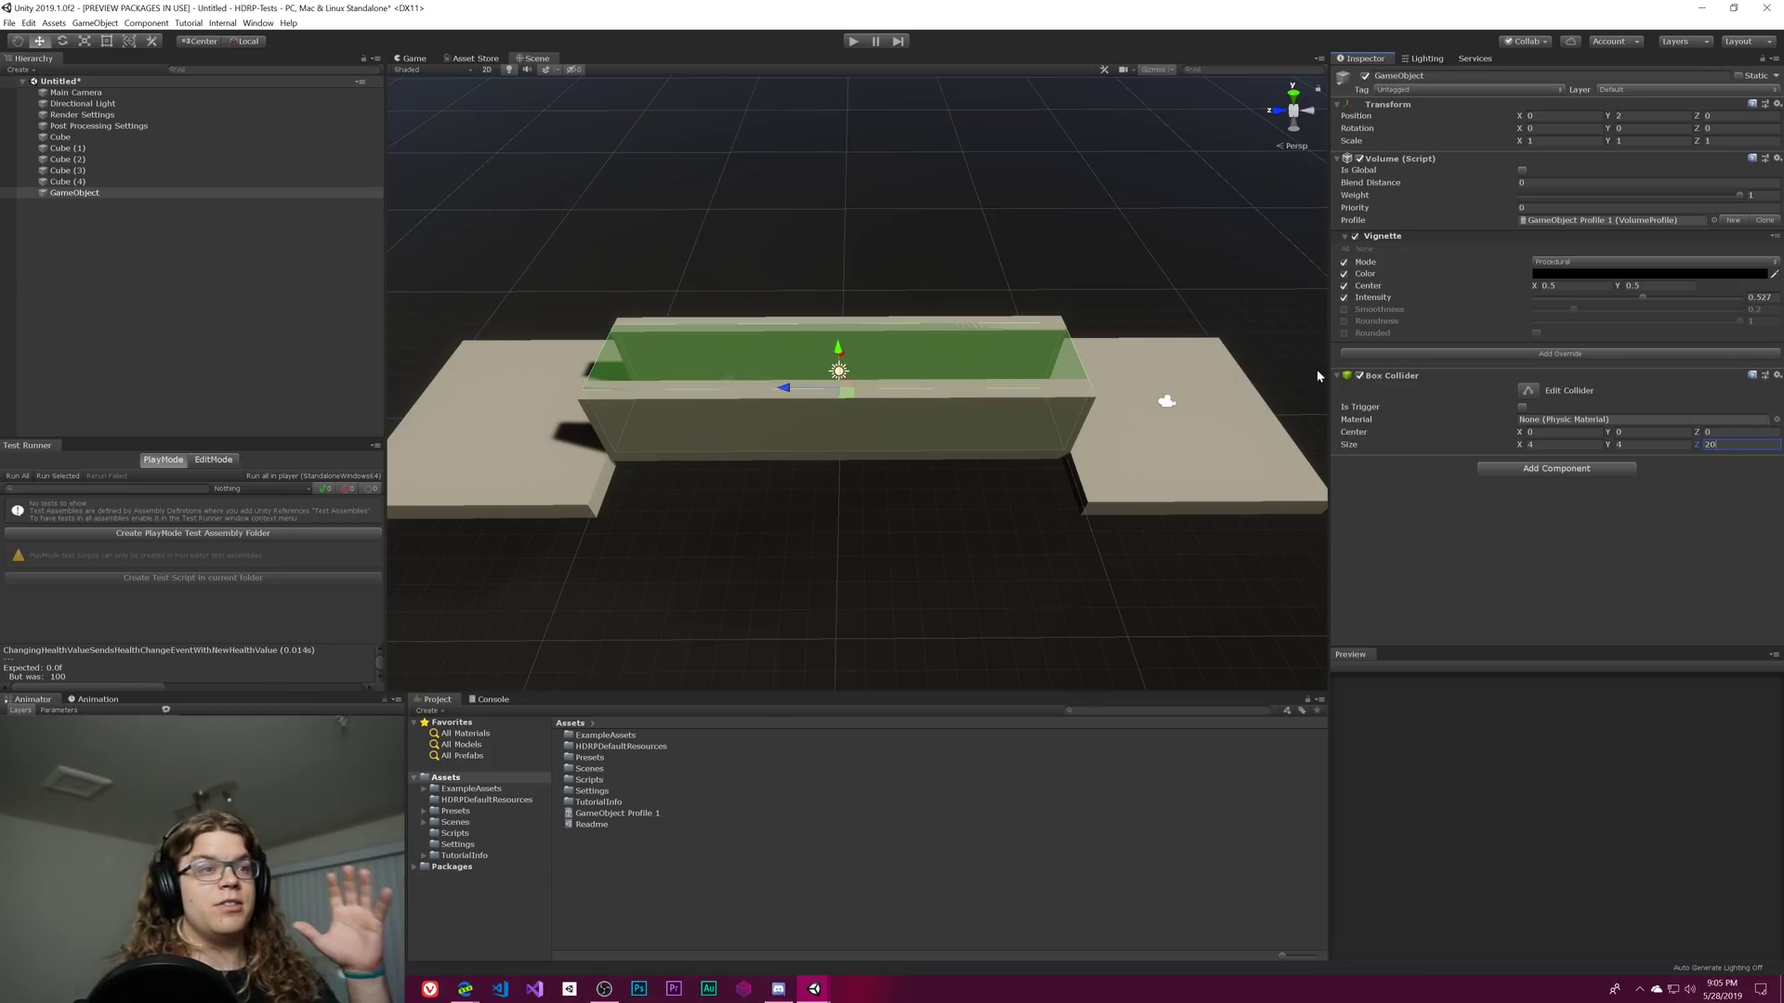
Preview the vignette's hard boundary in the Game view by moving the Main Camera along Z to -13.8
{"action": "left_click", "coordinate": [415, 58]}
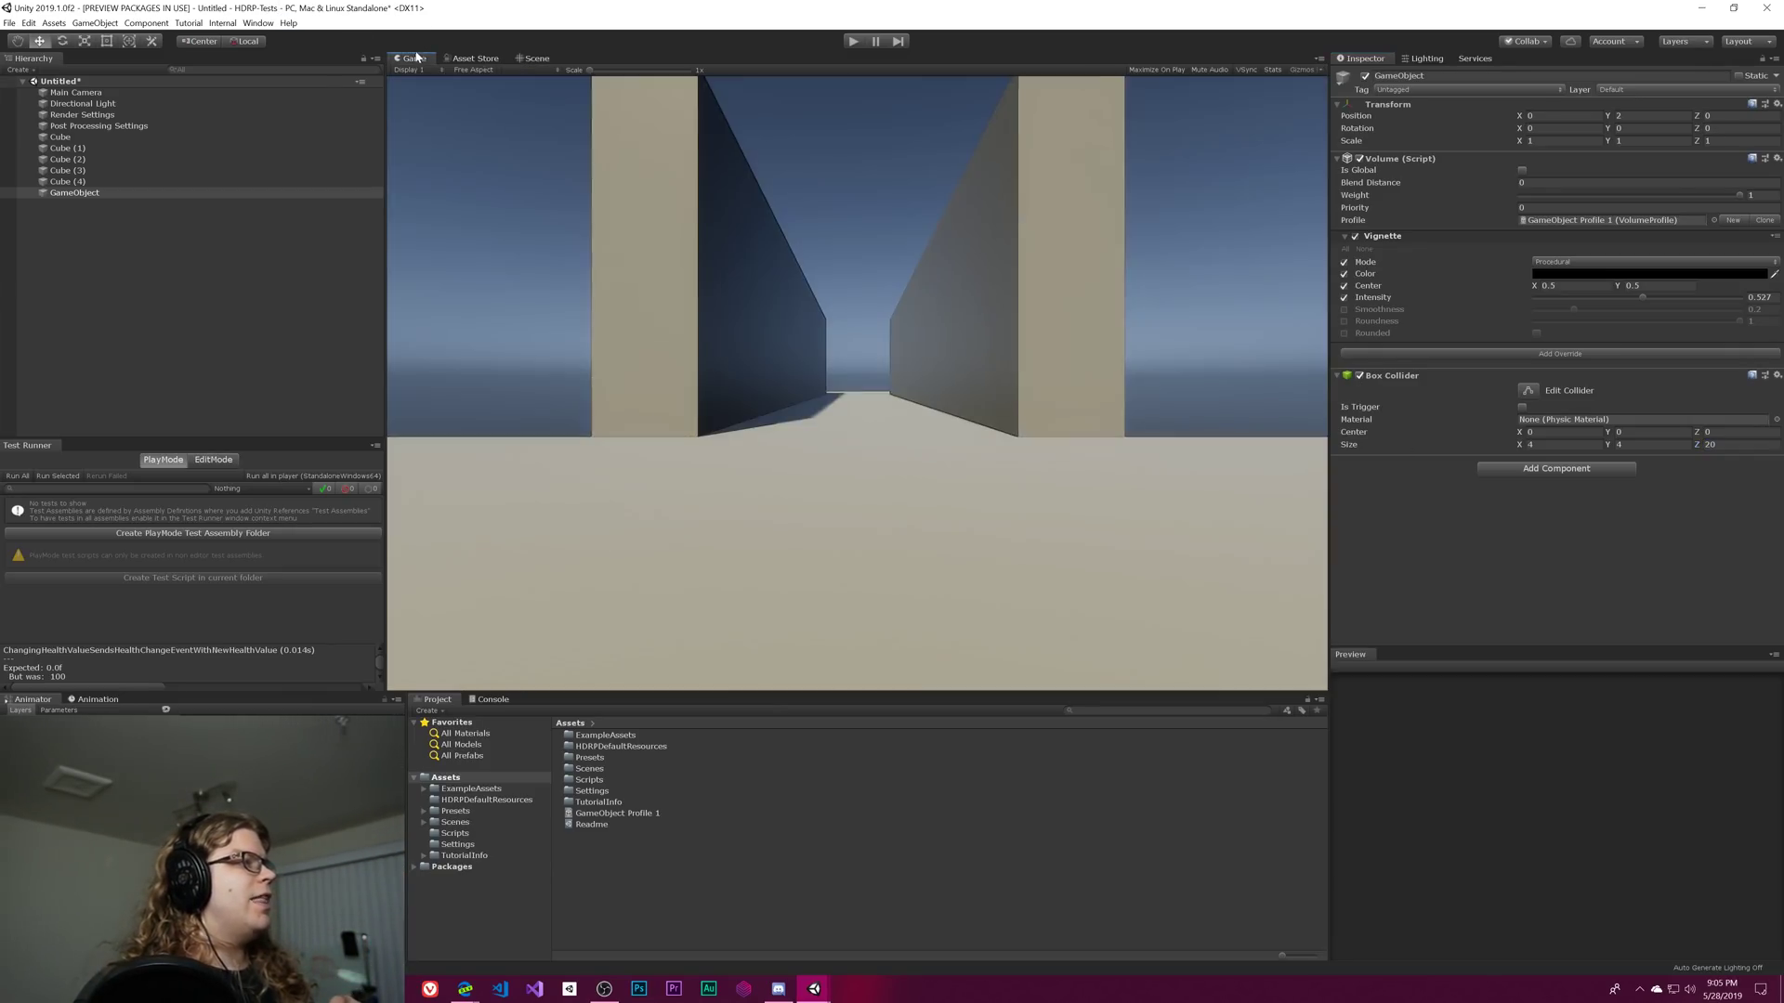
{"action": "left_click", "coordinate": [76, 92]}
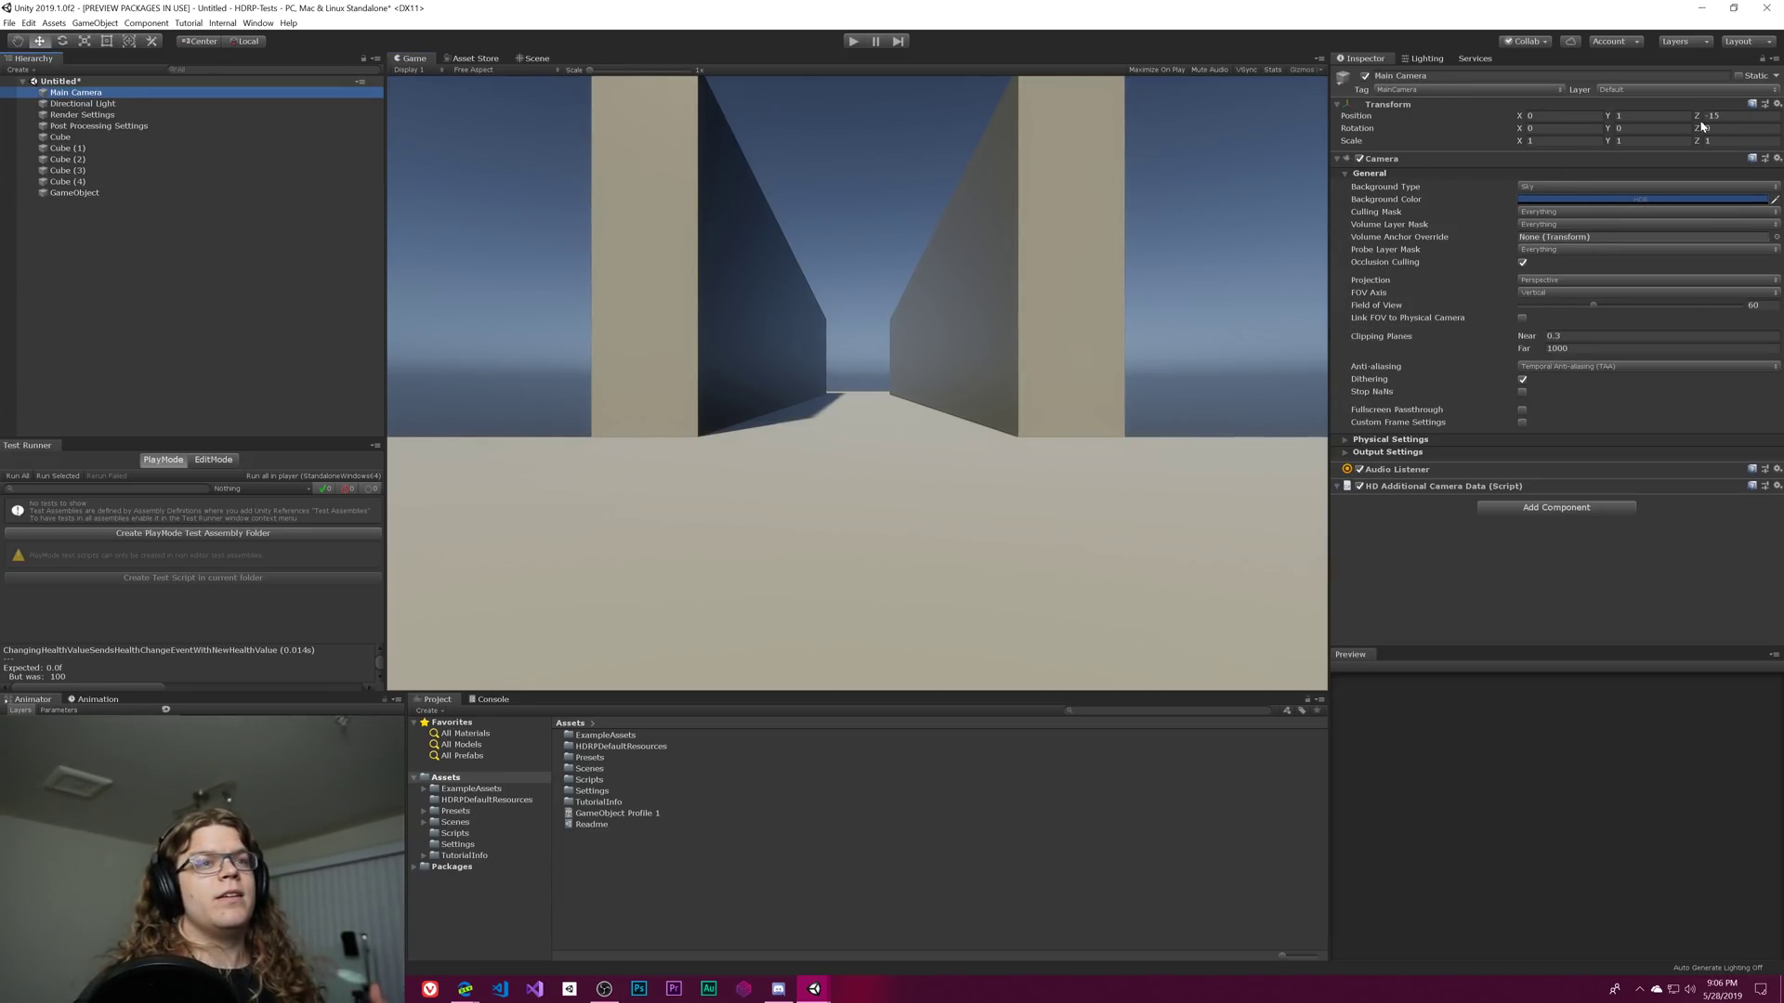
{"action": "mouse_move", "coordinate": [1696, 117]}
{"action": "left_mouse_down"}
{"action": "mouse_move", "coordinate": [1674, 115]}
{"action": "mouse_move", "coordinate": [1724, 119]}
{"action": "mouse_move", "coordinate": [1702, 127]}
{"action": "left_mouse_up"}
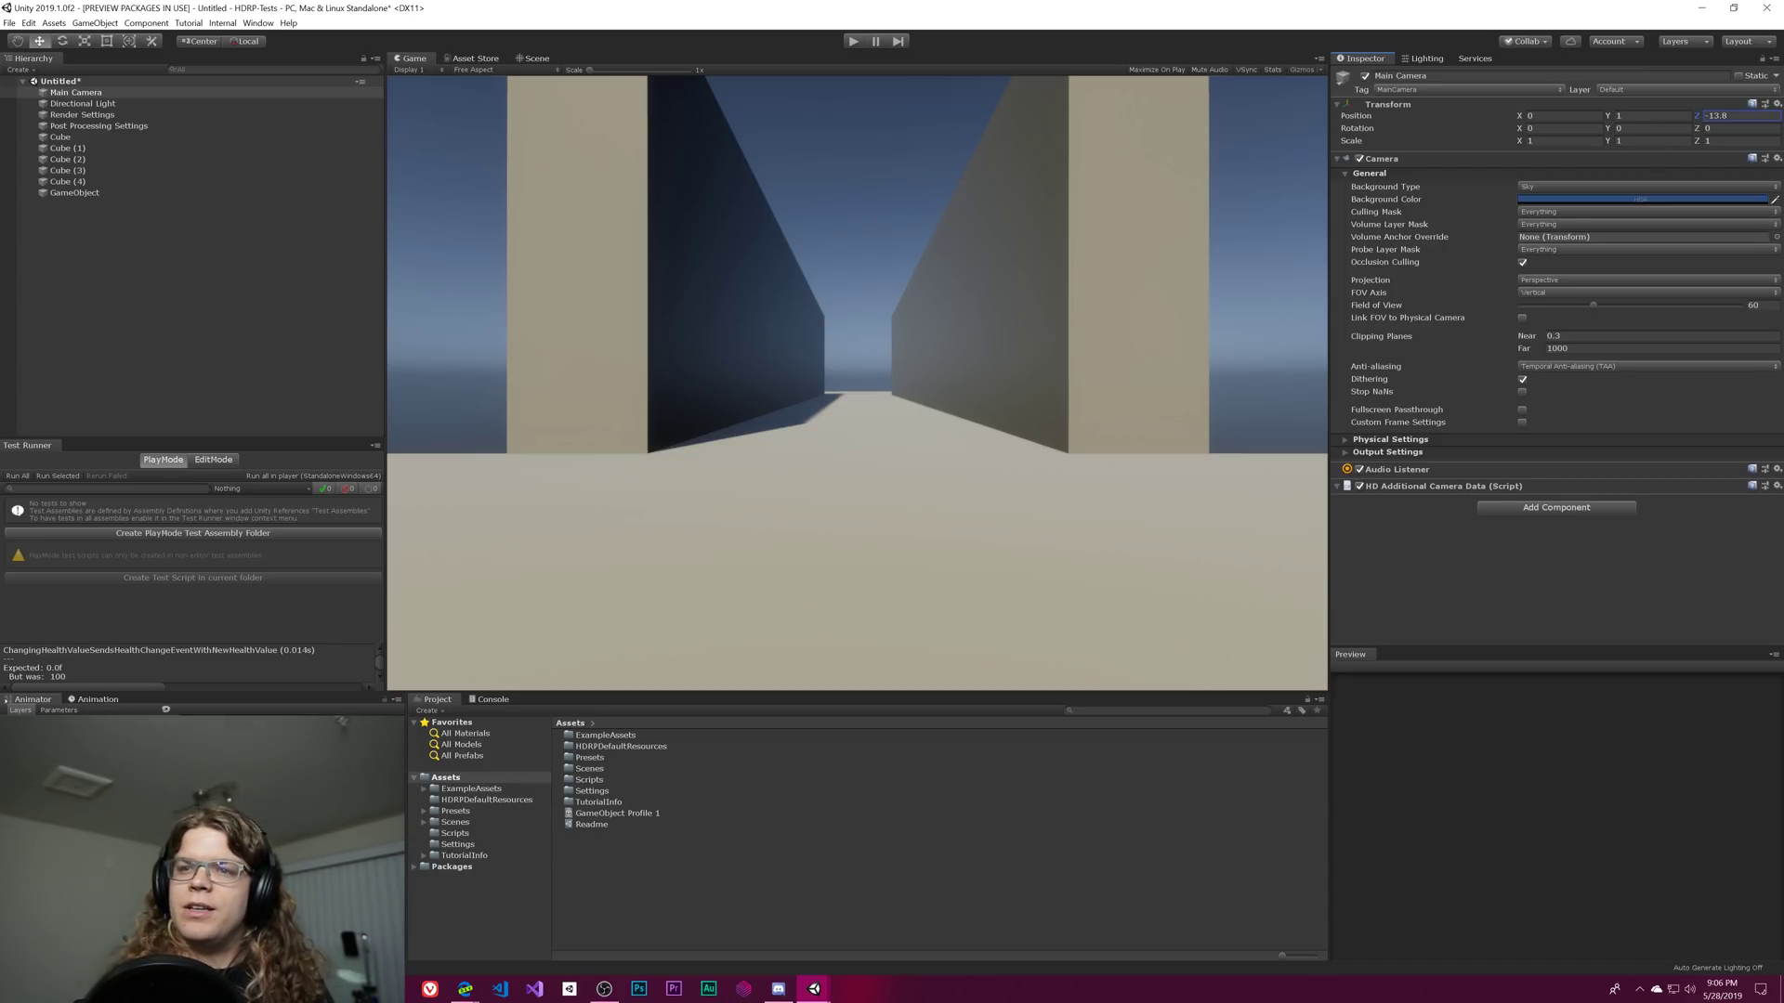
Set the vignette volume's Blend Distance to 5 and preview the blend by moving the Main Camera along Z to -13.6
{"action": "left_click", "coordinate": [108, 194]}
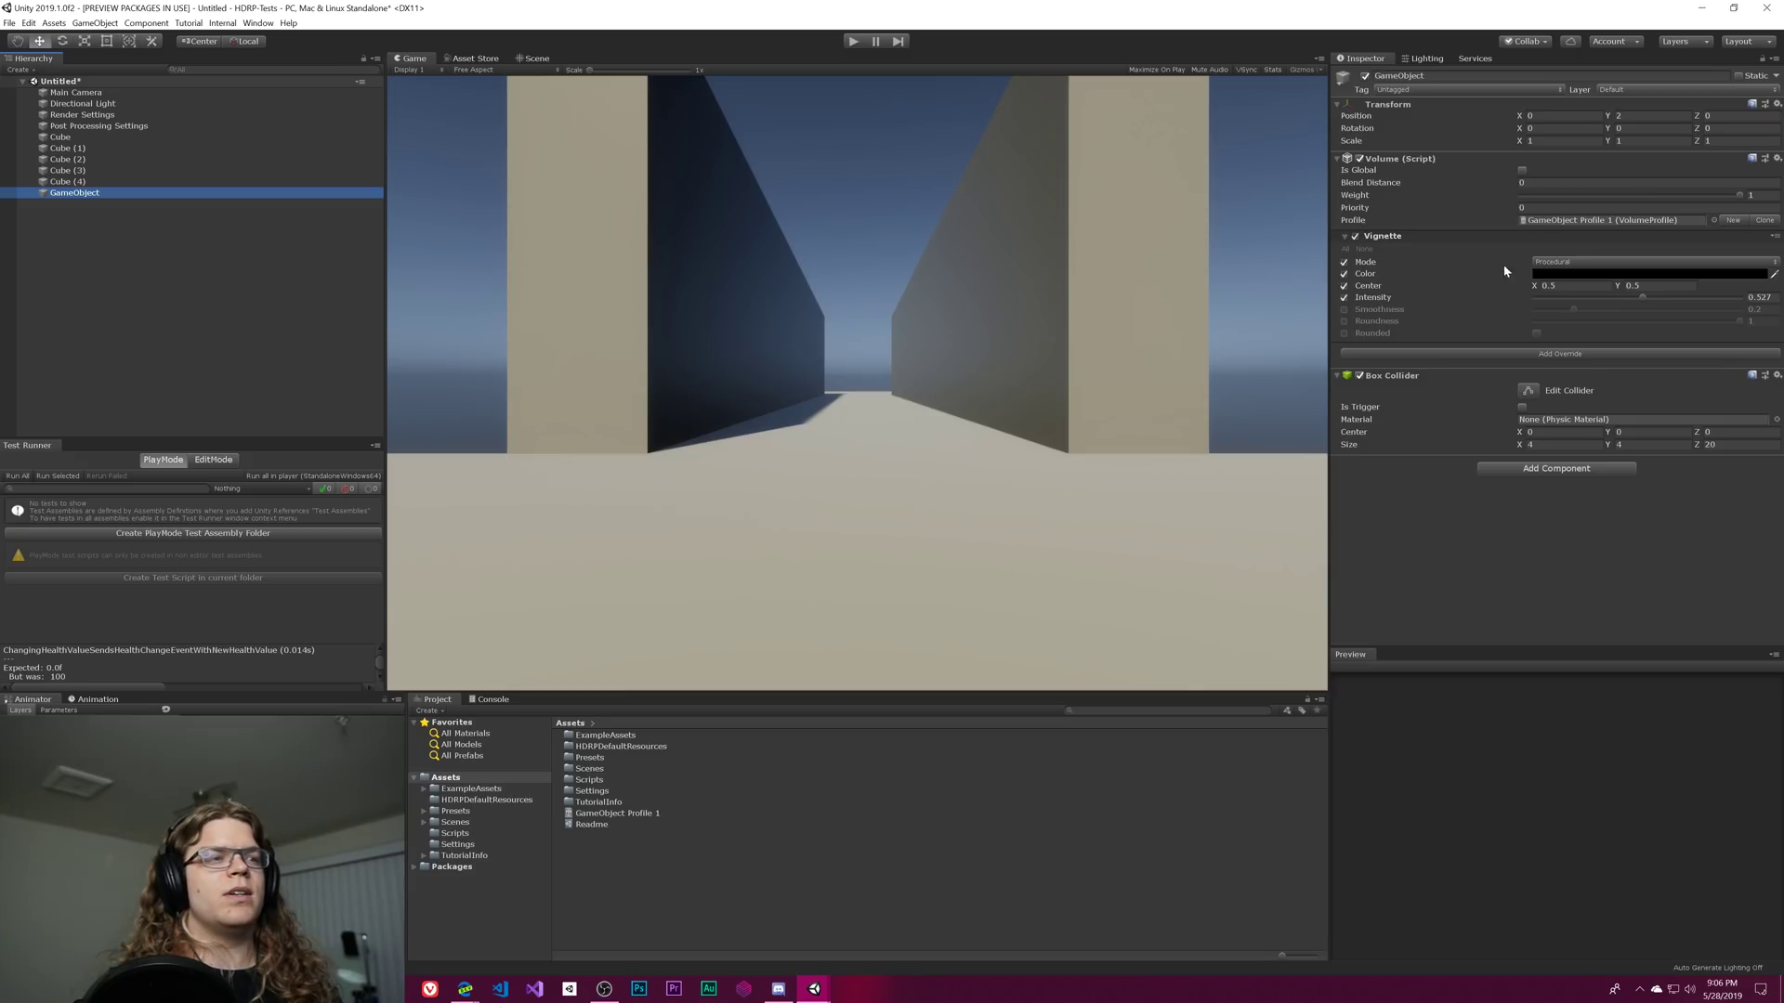
{"action": "left_click", "coordinate": [1542, 182]}
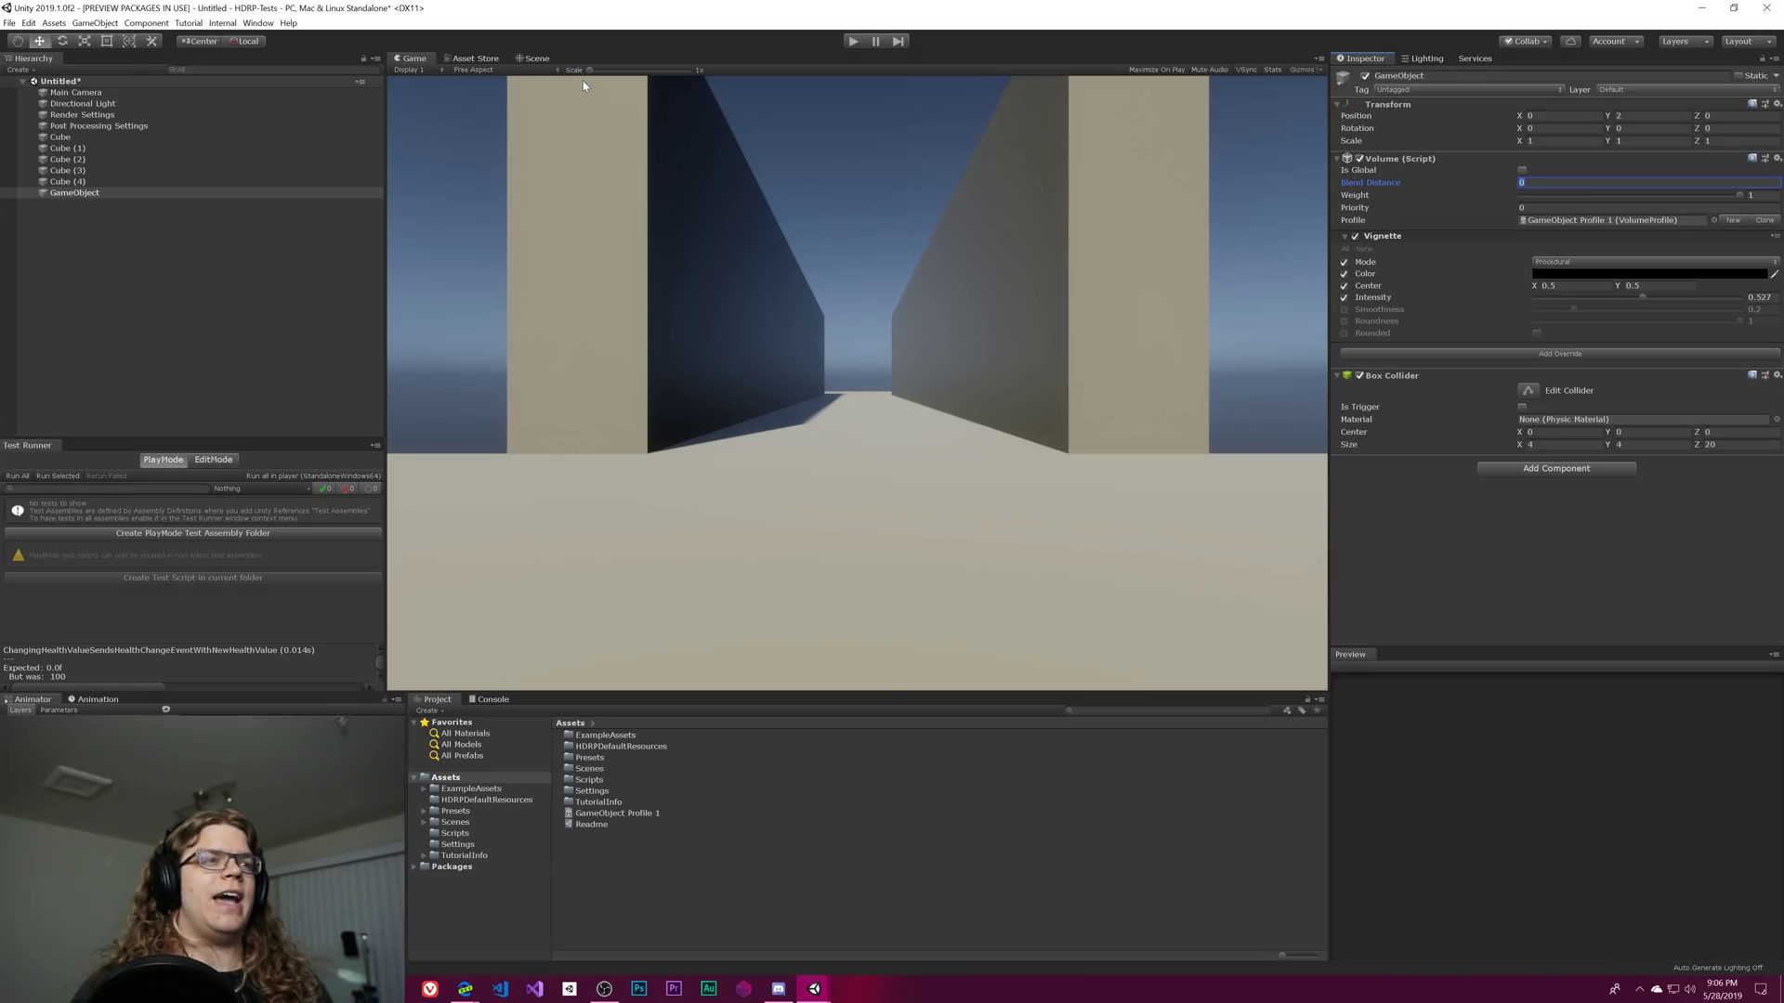
{"action": "type", "text": "5"}
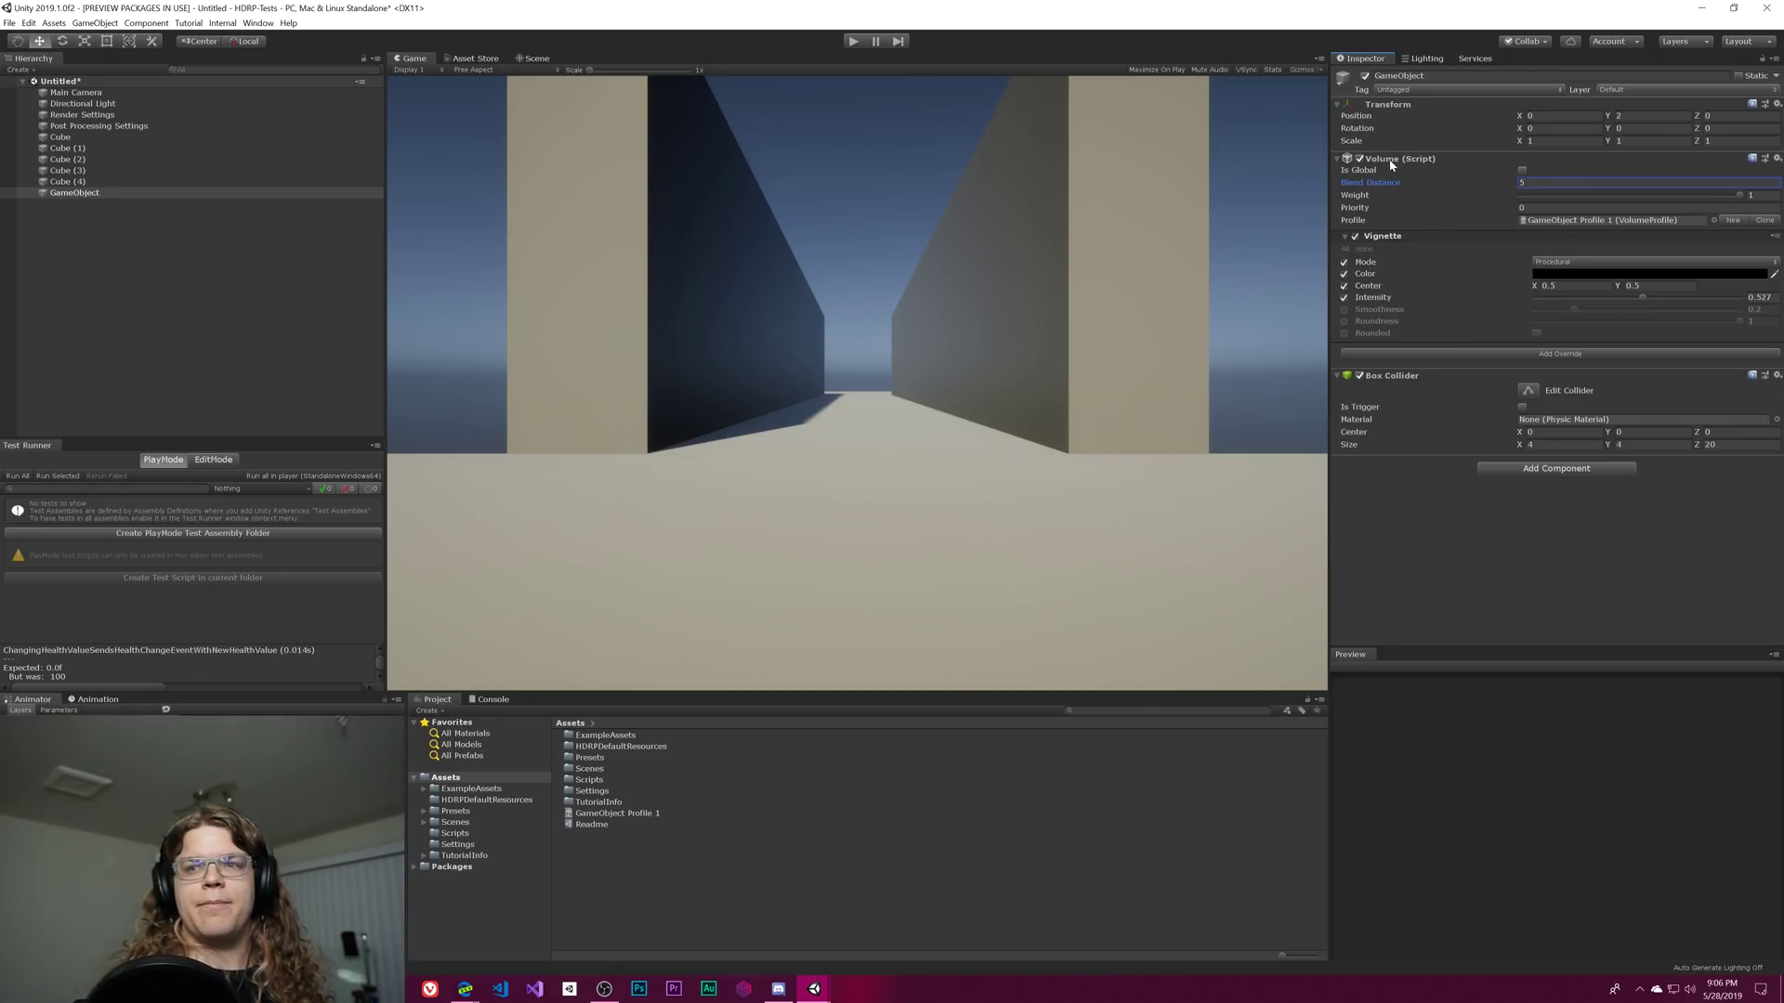
{"action": "left_click", "coordinate": [125, 93]}
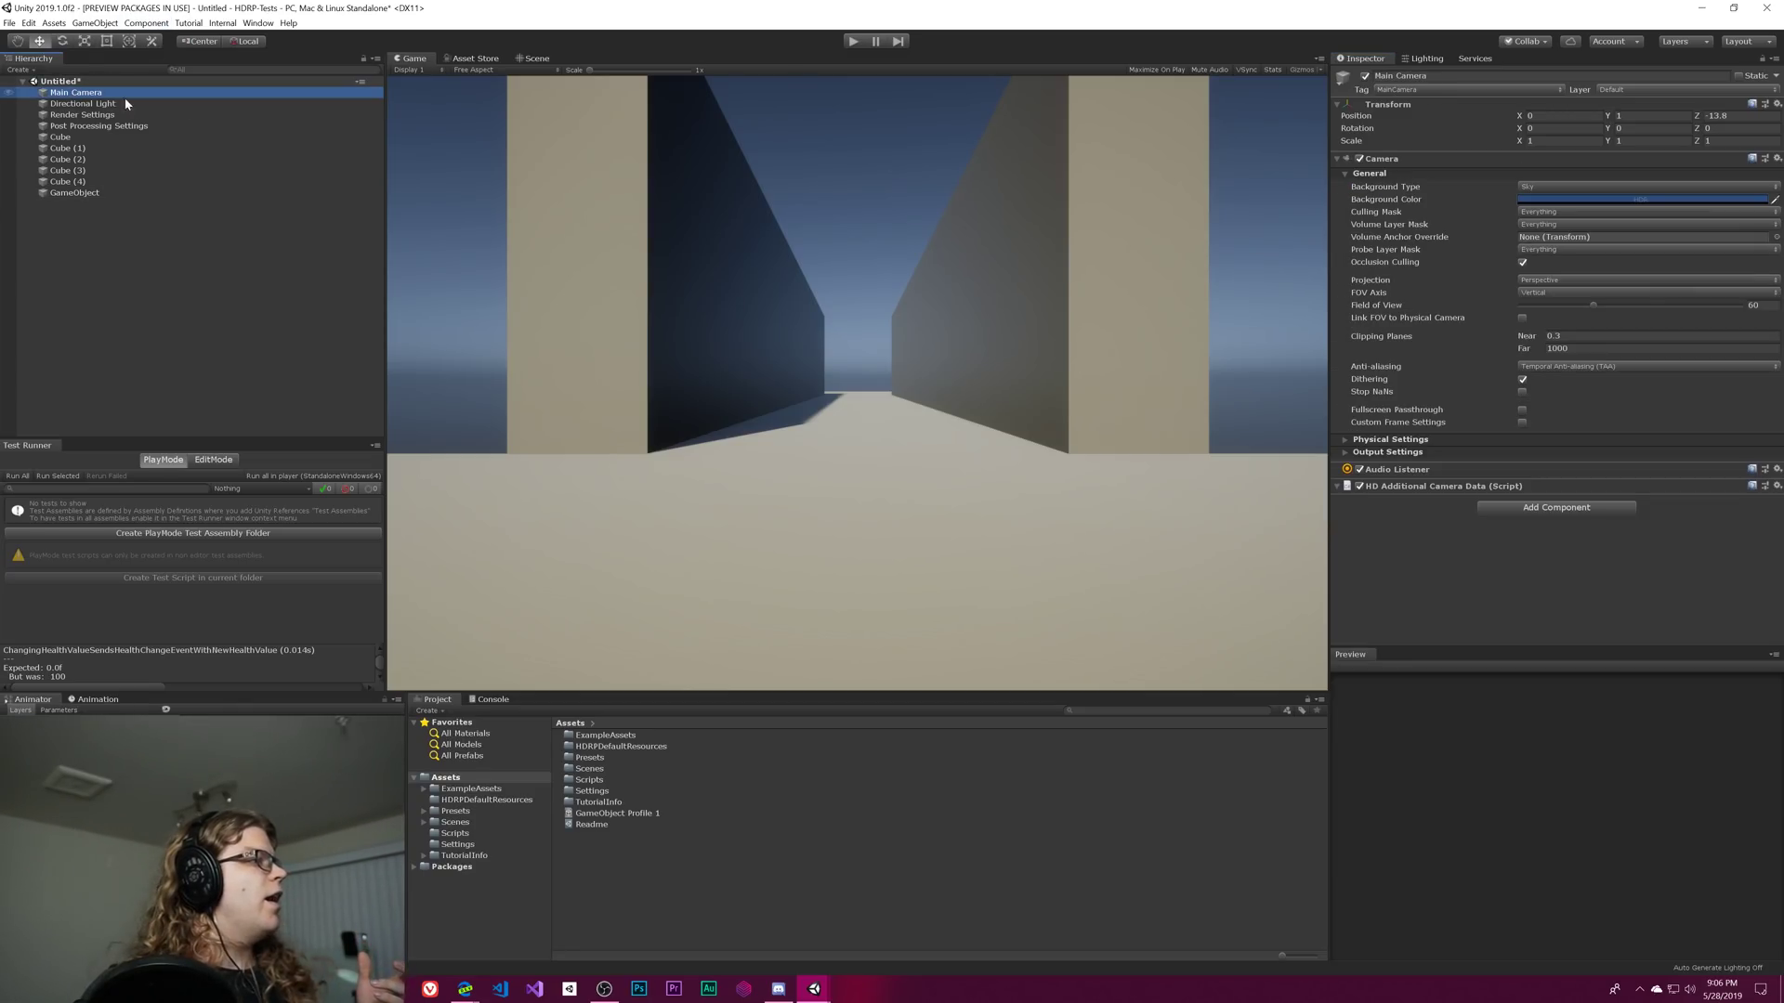
{"action": "mouse_move", "coordinate": [1698, 115]}
{"action": "left_mouse_down"}
{"action": "mouse_move", "coordinate": [1682, 114]}
{"action": "mouse_move", "coordinate": [1765, 116]}
{"action": "mouse_move", "coordinate": [11, 142]}
{"action": "mouse_move", "coordinate": [1706, 140]}
{"action": "left_mouse_up"}
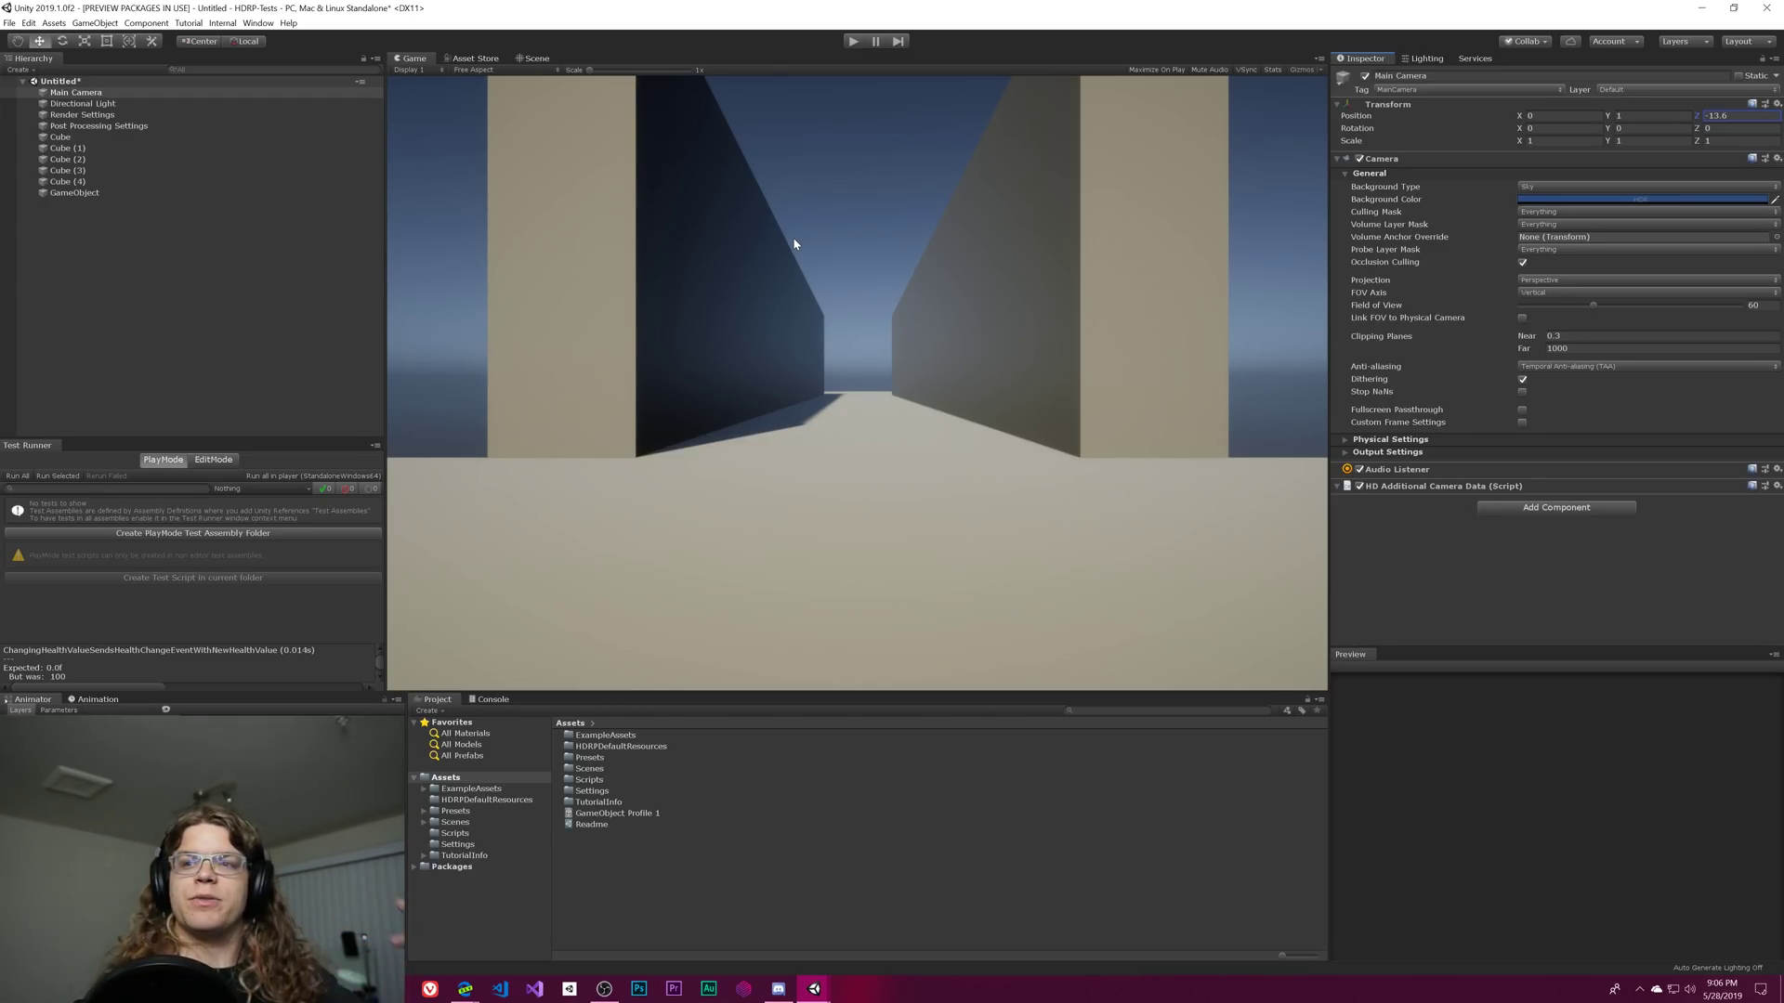
Compare the vignette volume's blend boundary in the Scene view by reducing Blend Distance to 3 and setting it back to 5
{"action": "left_click", "coordinate": [110, 193]}
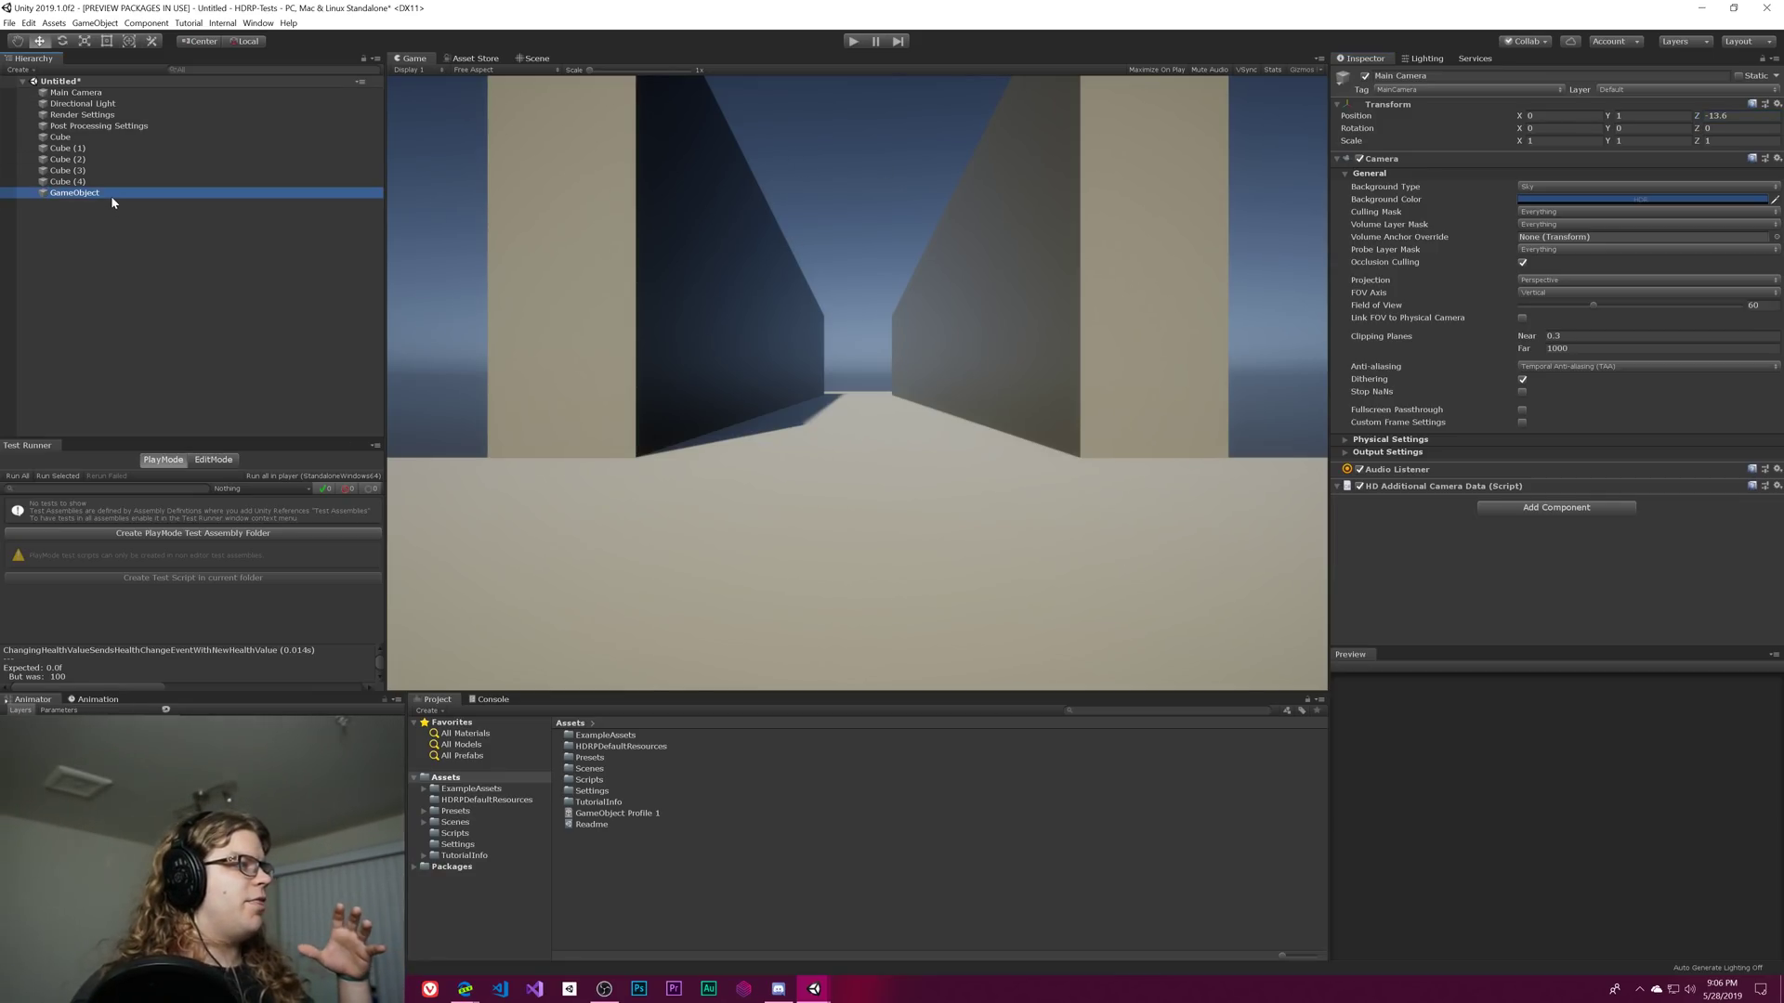
{"action": "left_click", "coordinate": [538, 59]}
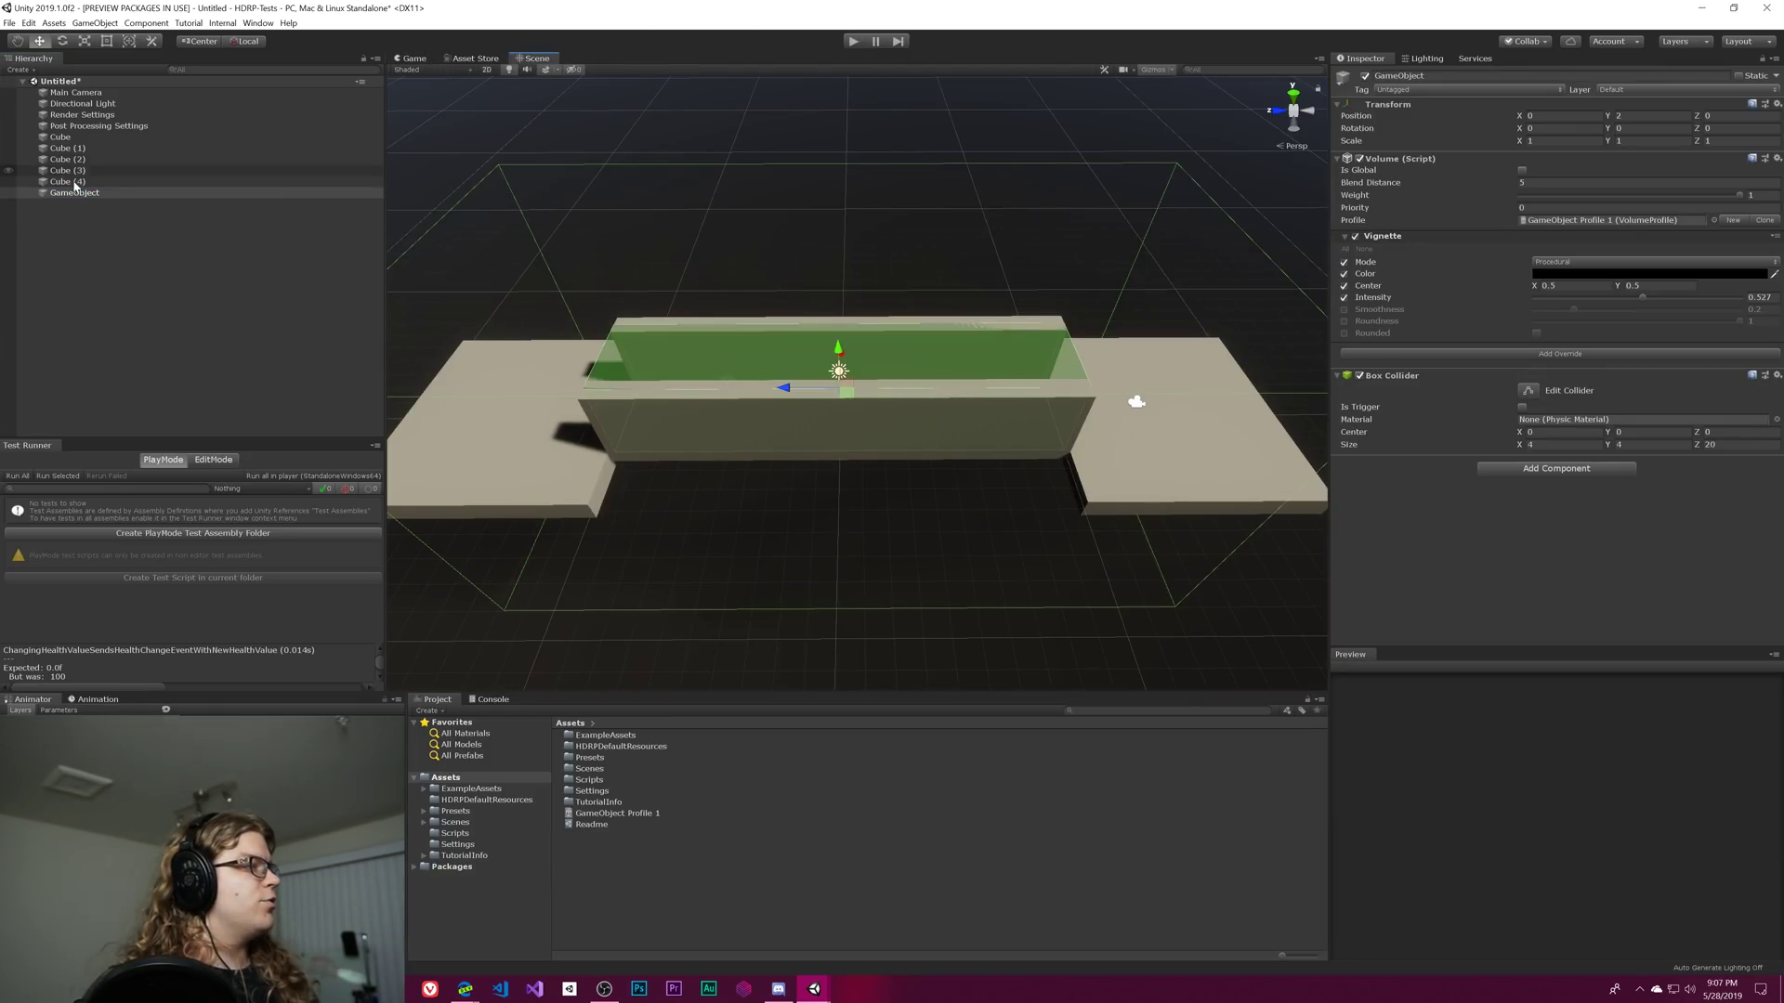
{"action": "left_click_drag", "start_coordinate": [991, 315], "coordinate": [912, 299], "text": "alt"}
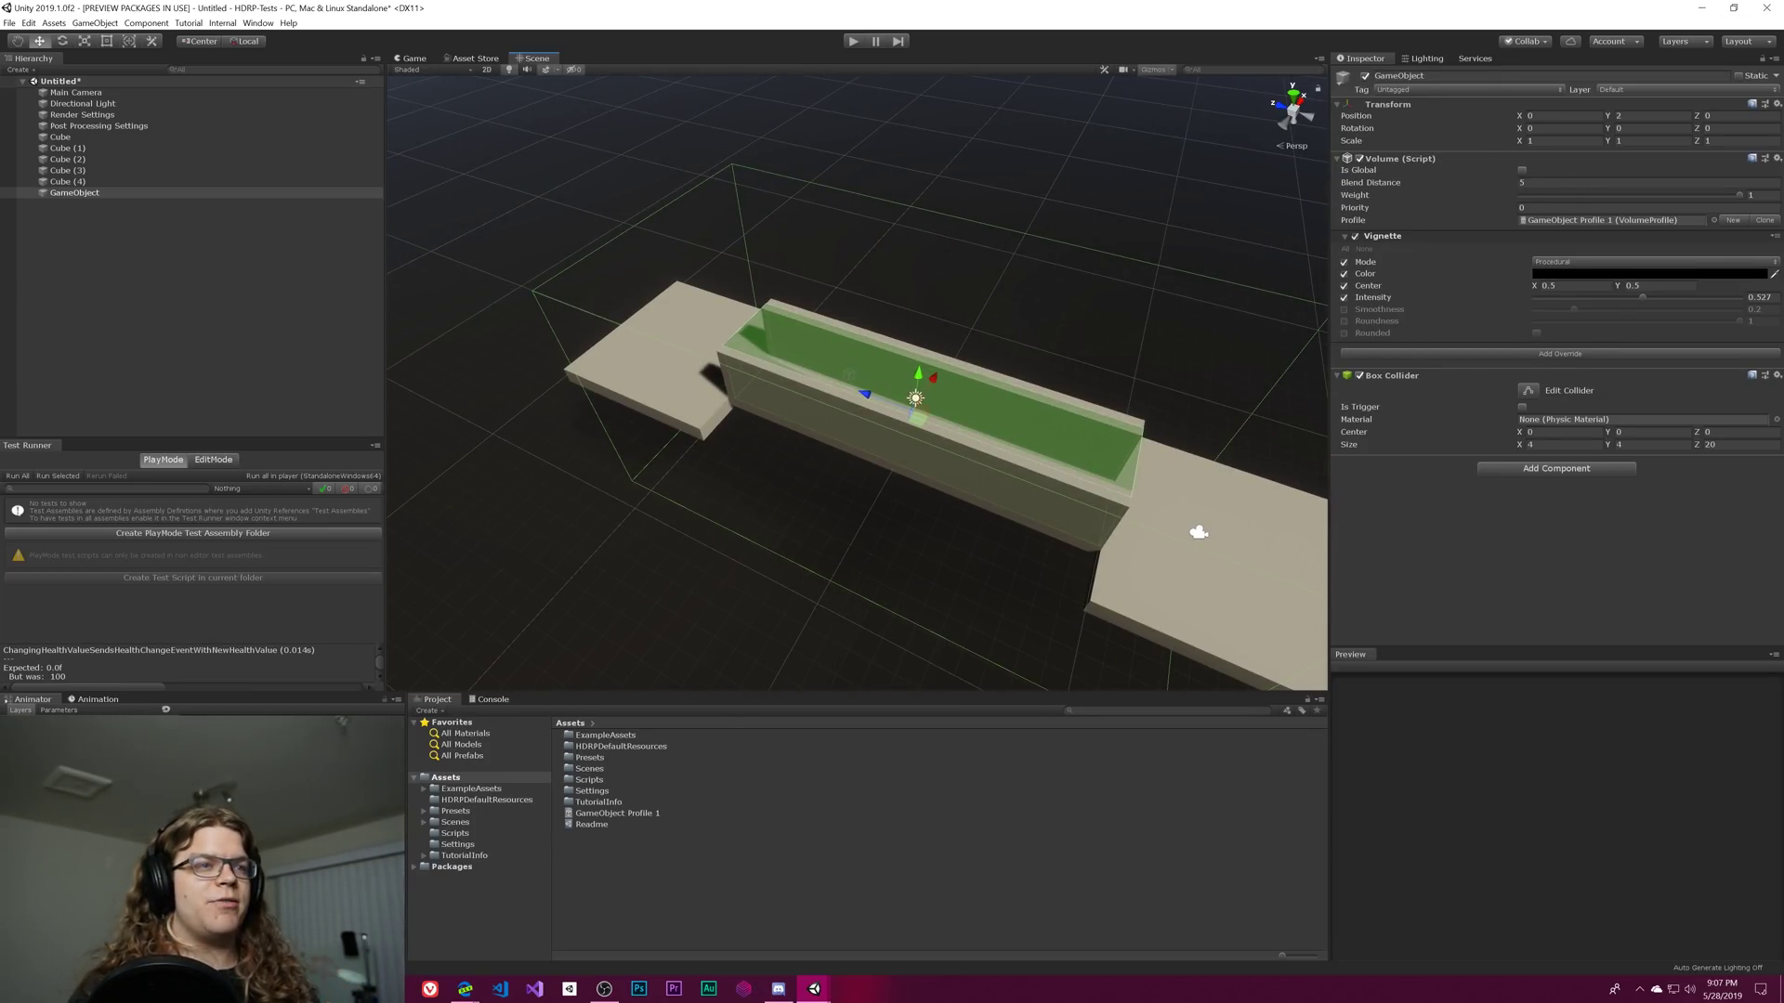
{"action": "mouse_move", "coordinate": [1466, 189]}
{"action": "left_mouse_down"}
{"action": "mouse_move", "coordinate": [1449, 180]}
{"action": "mouse_move", "coordinate": [1457, 210]}
{"action": "left_mouse_up"}
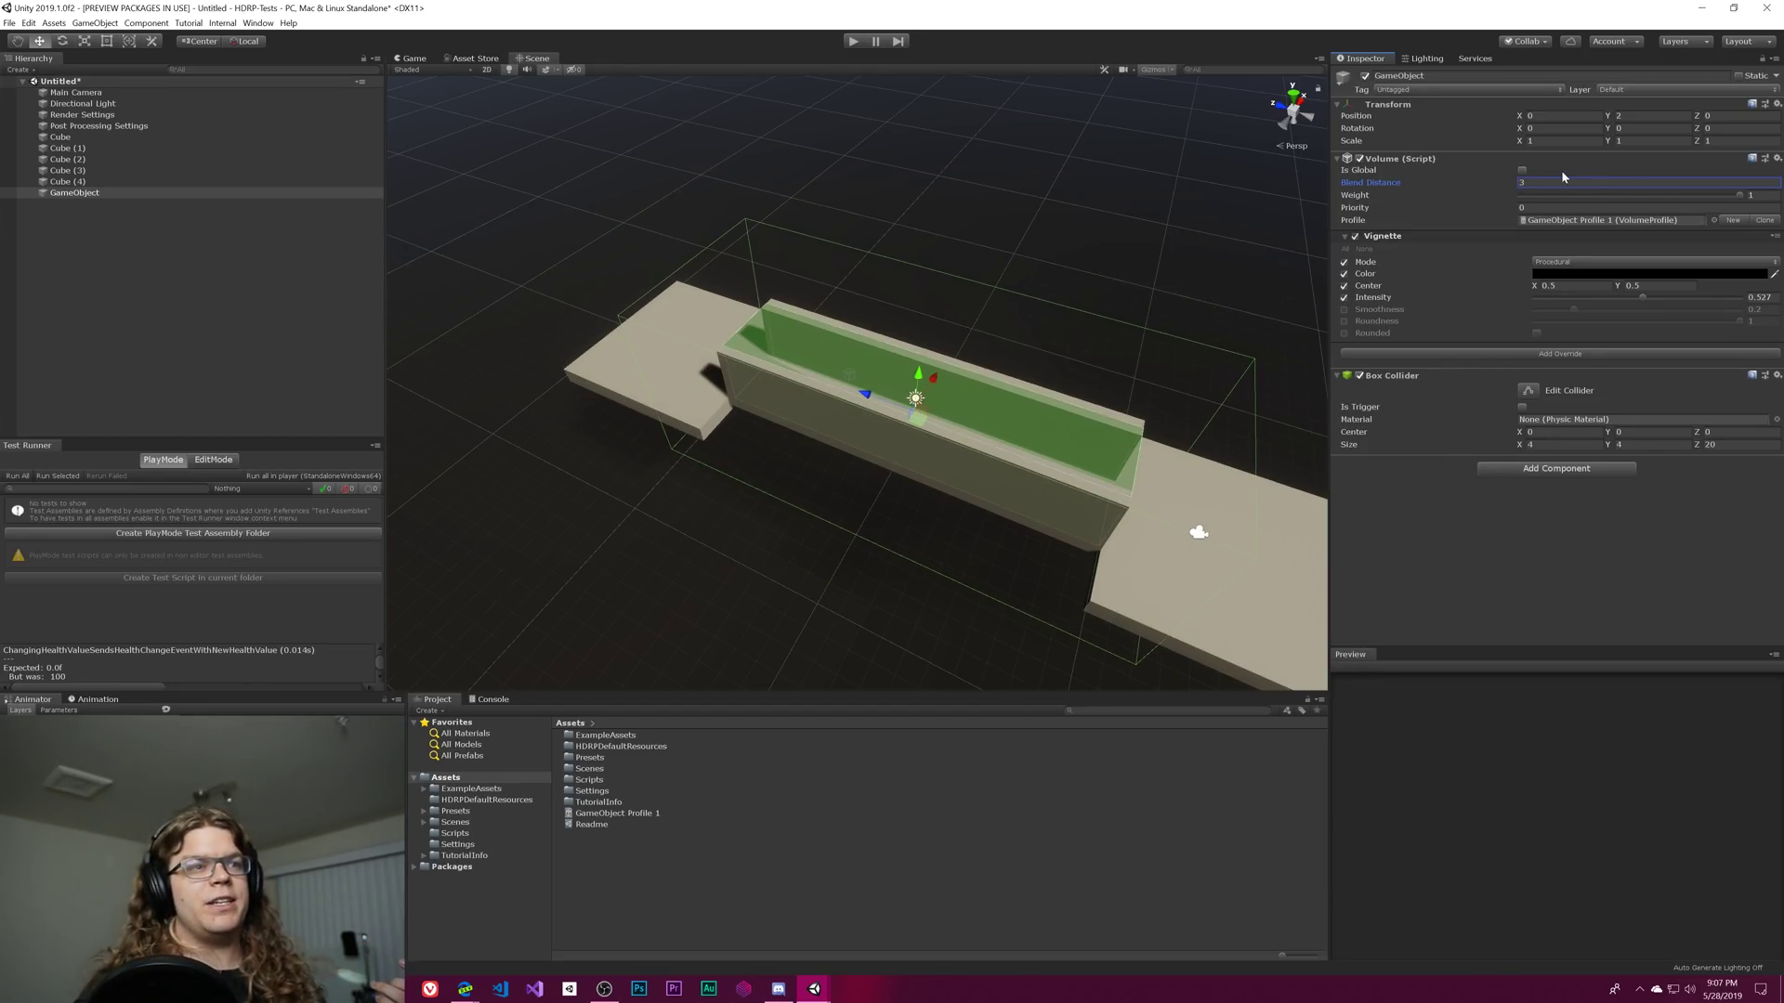
{"action": "type", "text": "5"}
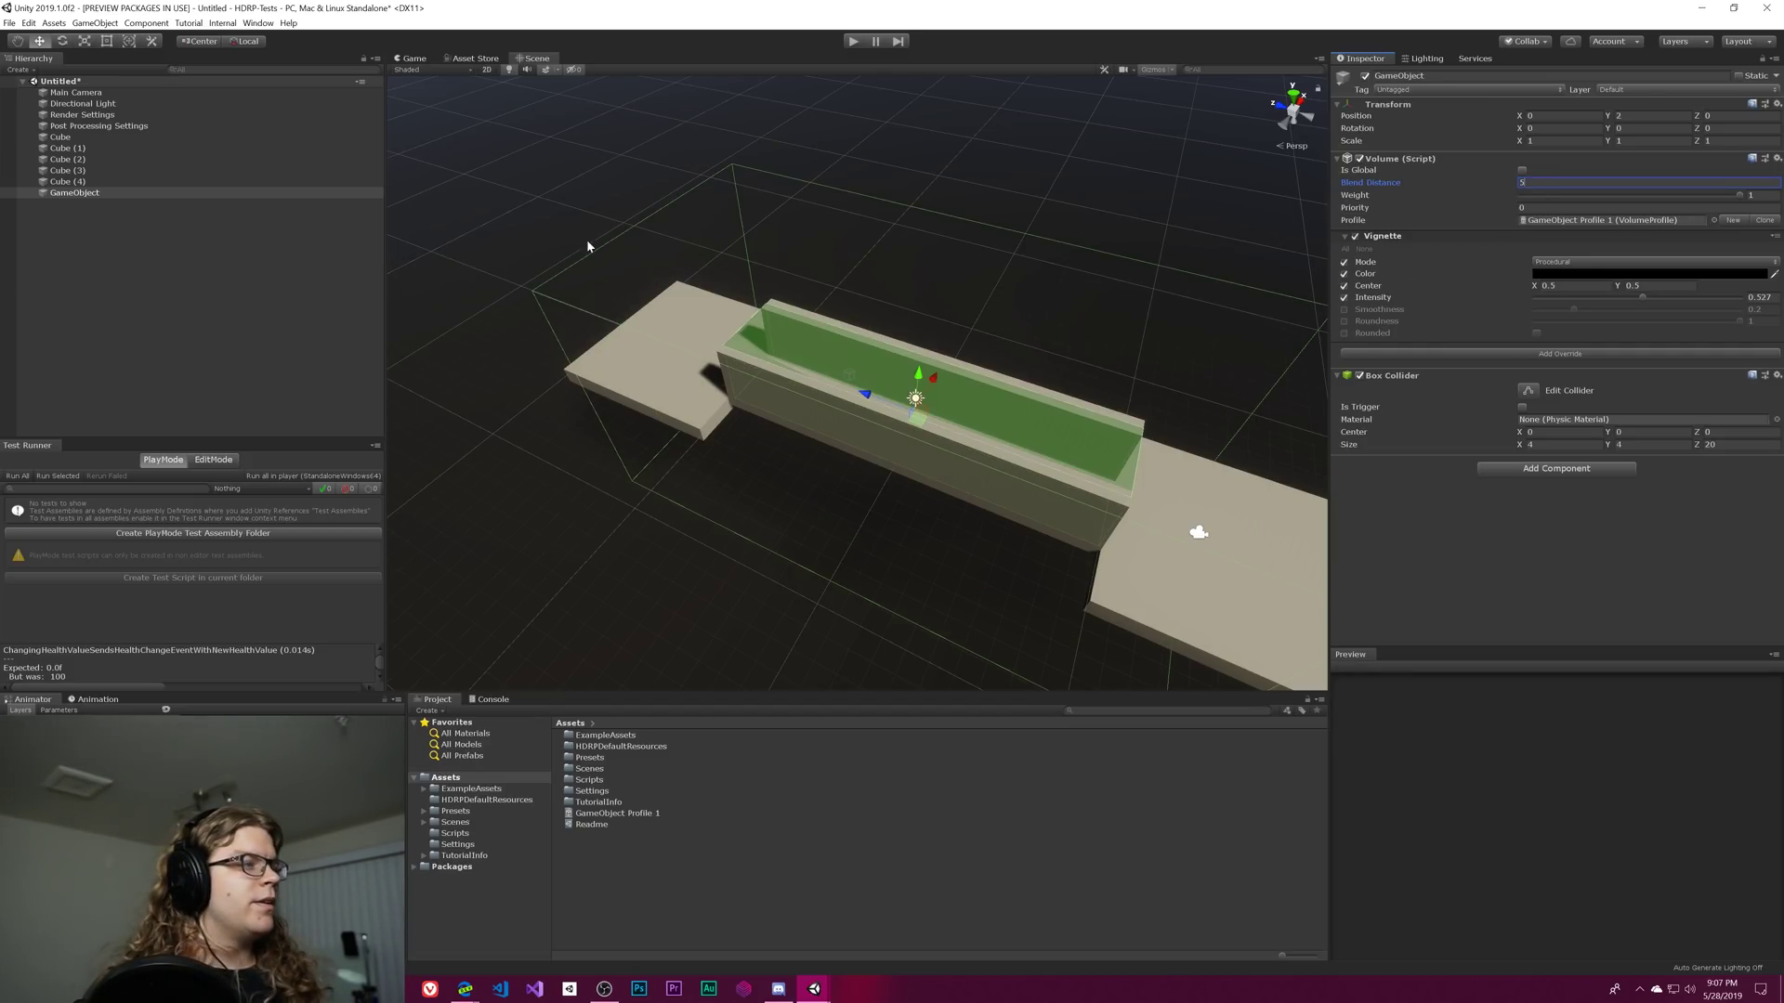
Duplicate the vignette volume GameObject and create a new volume profile for the copy
{"action": "left_click", "coordinate": [80, 193]}
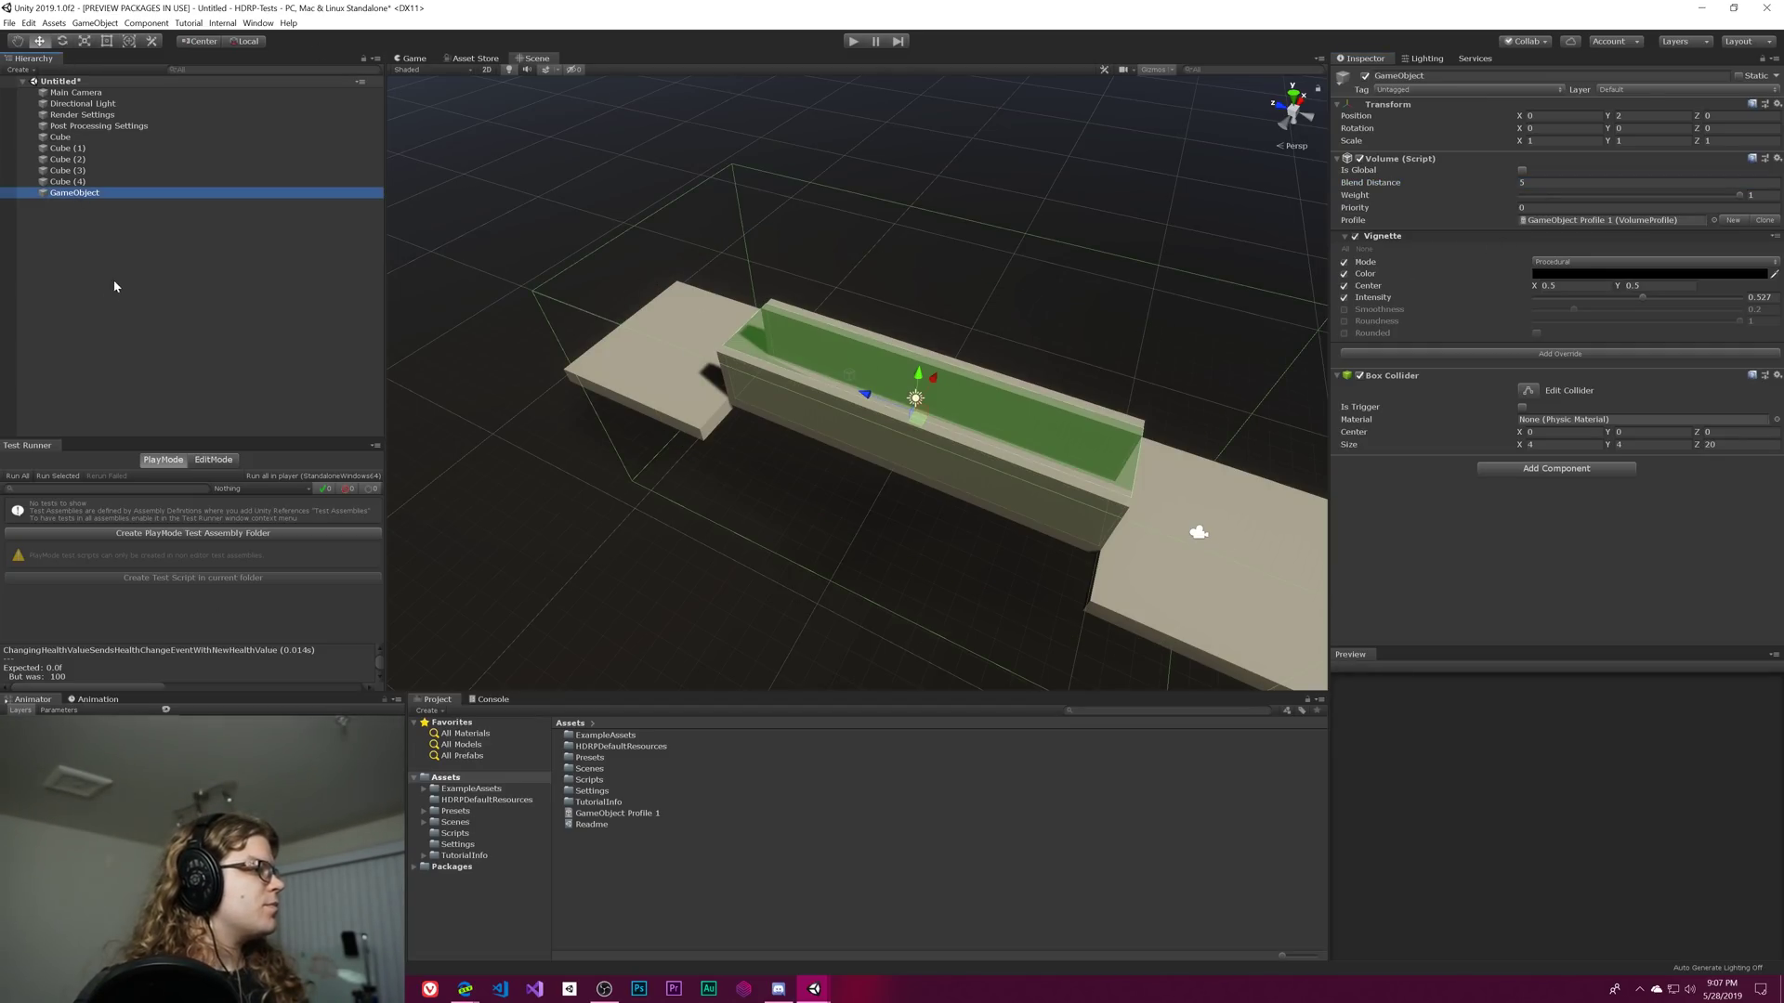
{"action": "key", "text": "ctrl+d"}
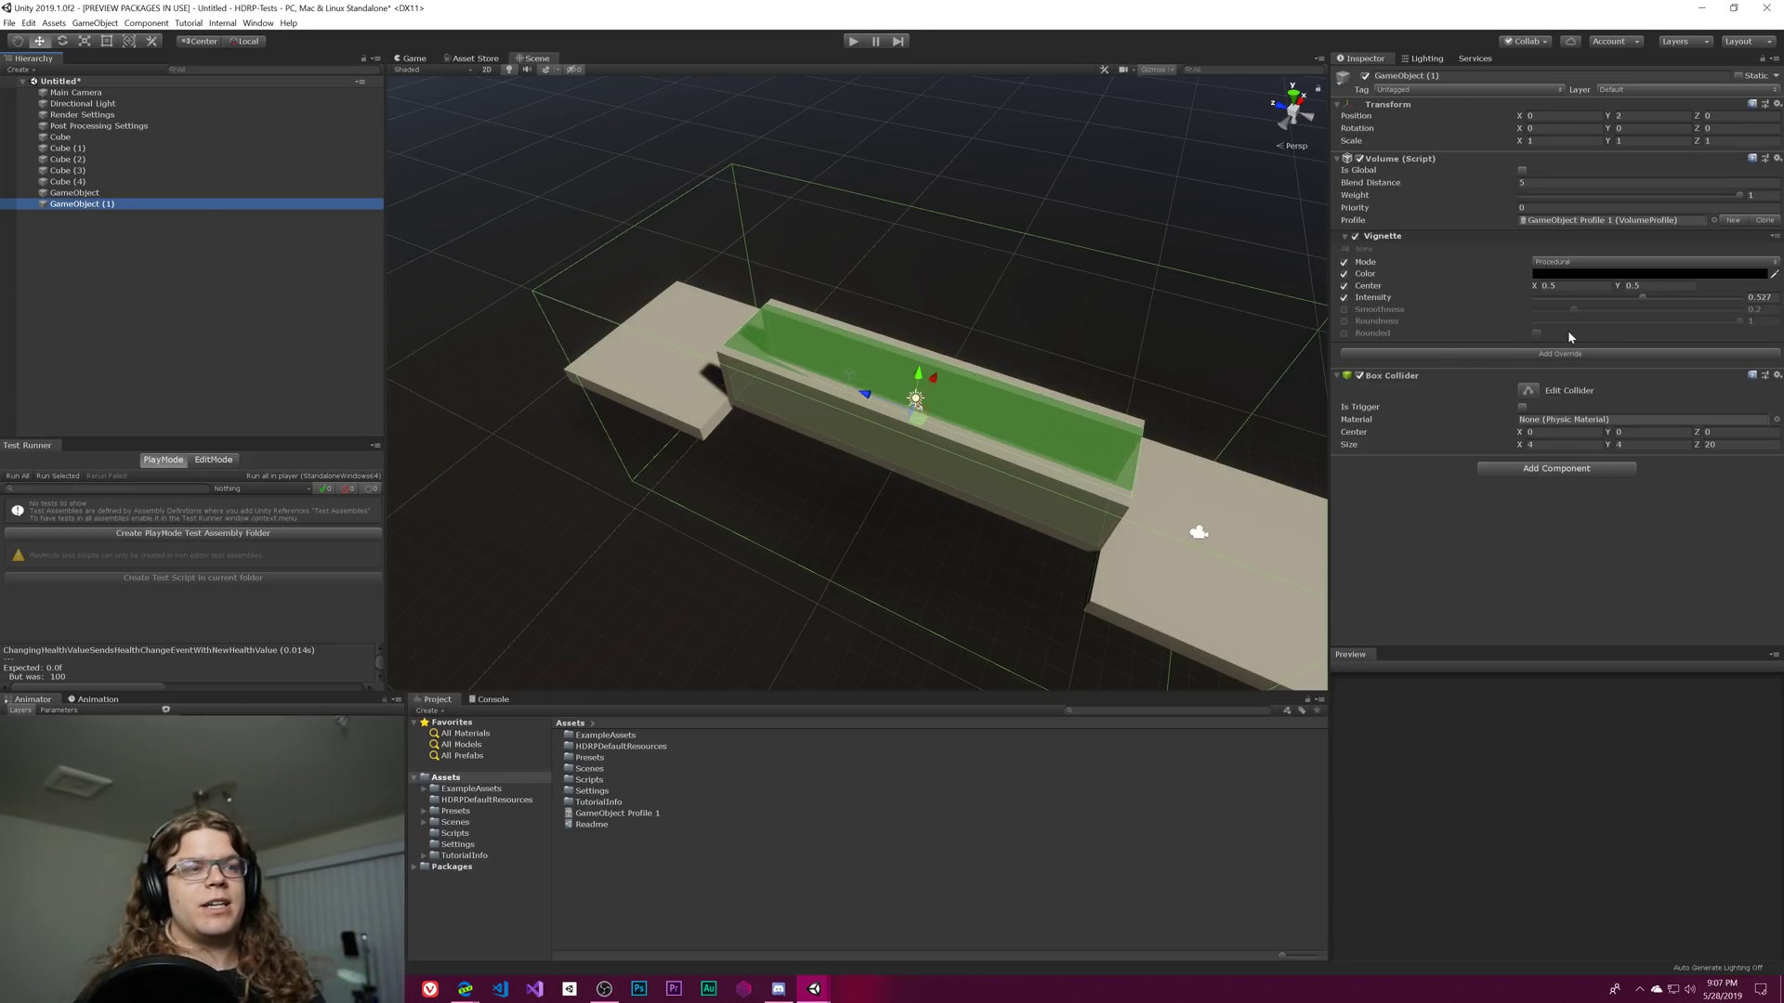
{"action": "left_click", "coordinate": [1741, 221]}
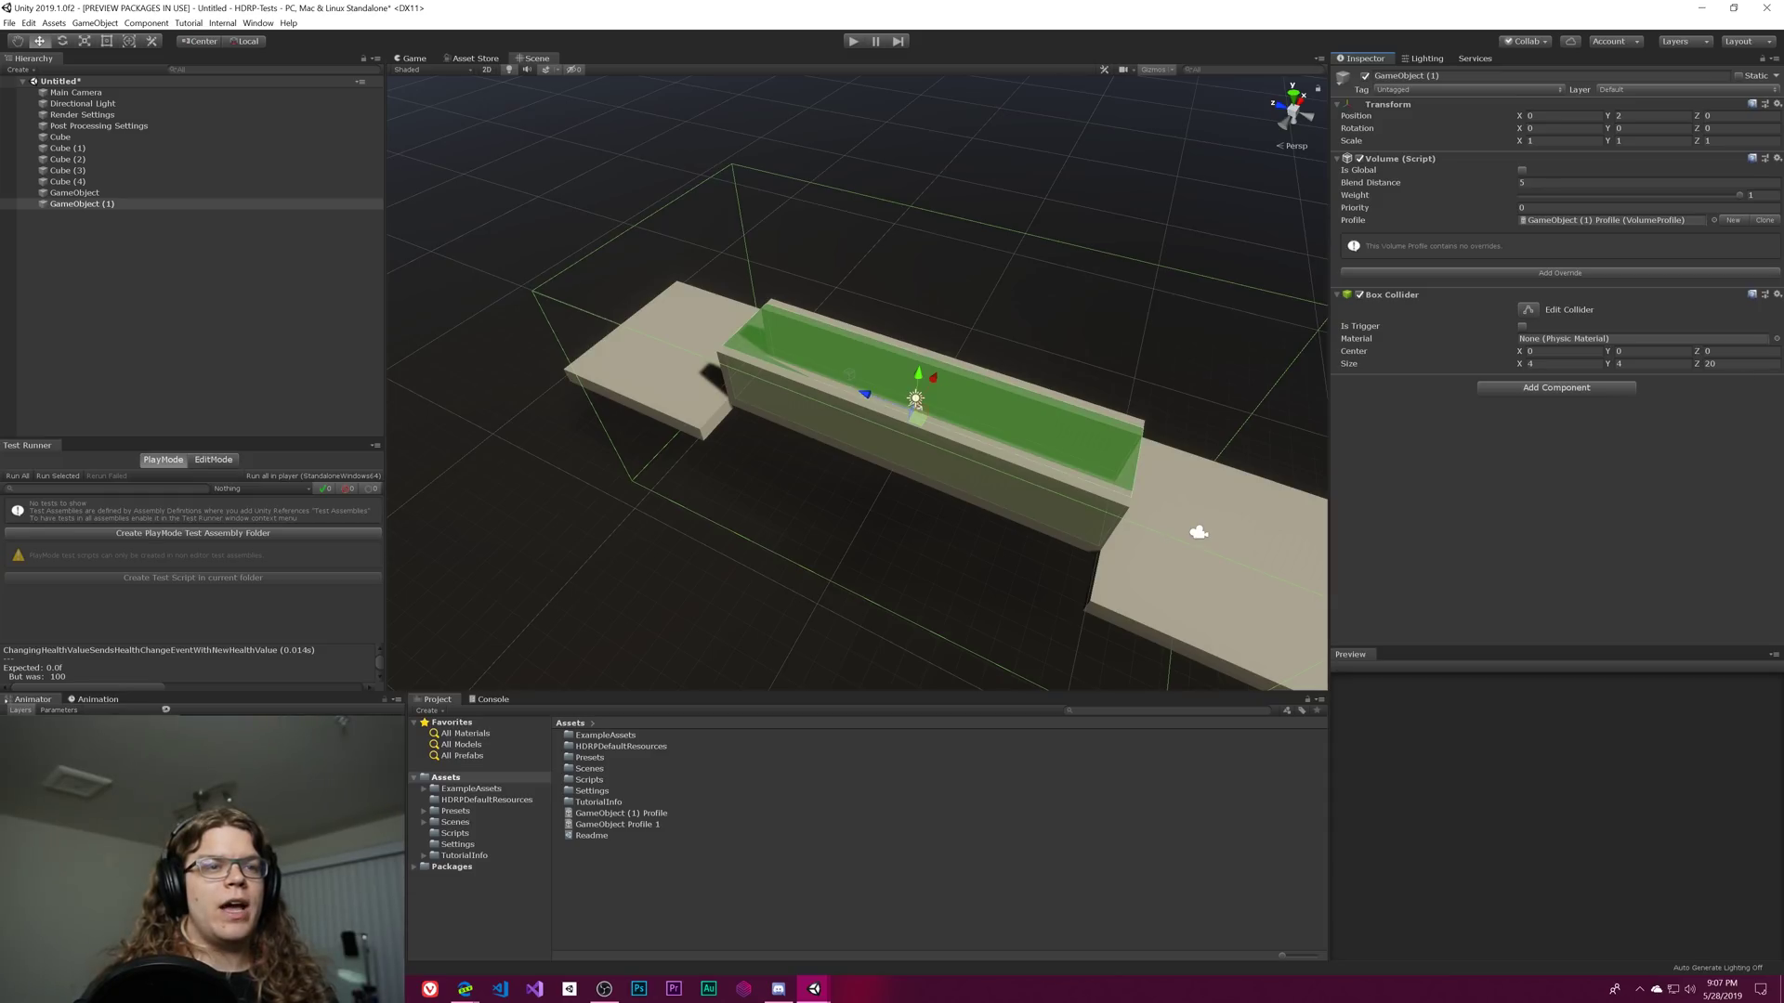
Set the duplicated volume's Box Collider size to 10 on Z and 10 on X
{"action": "left_click", "coordinate": [1710, 363]}
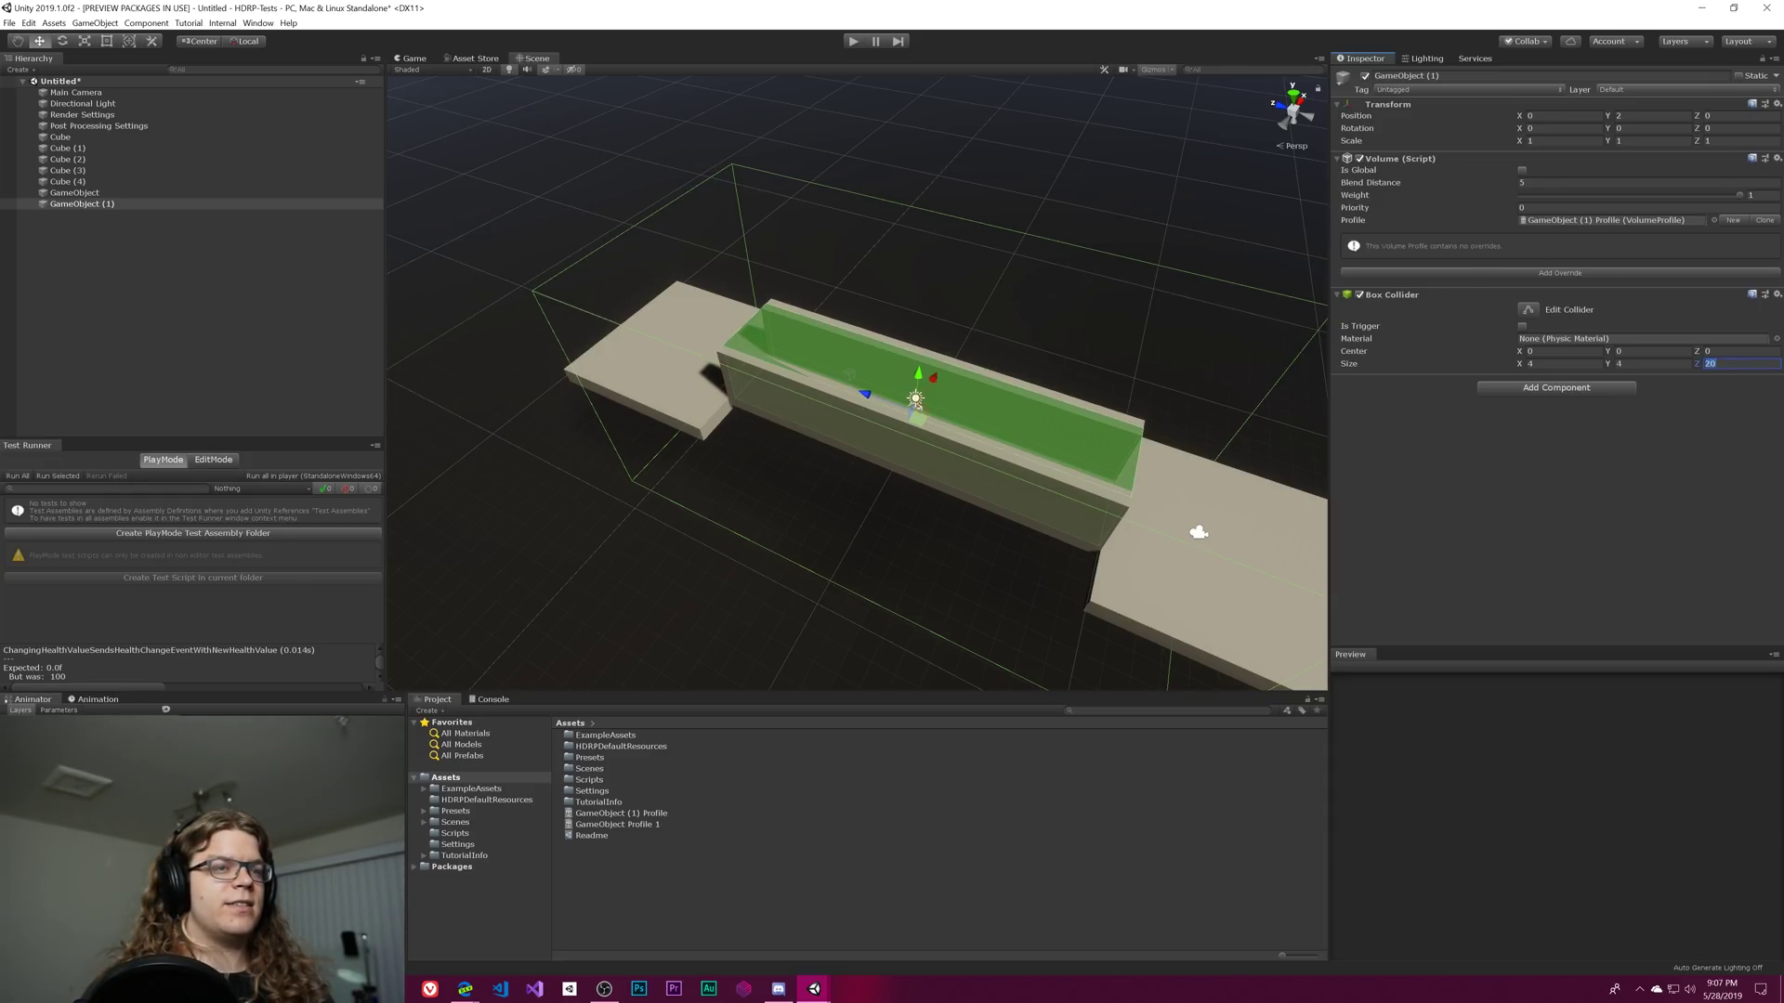
{"action": "type", "text": "10"}
{"action": "left_click", "coordinate": [1542, 363]}
{"action": "type", "text": "10"}
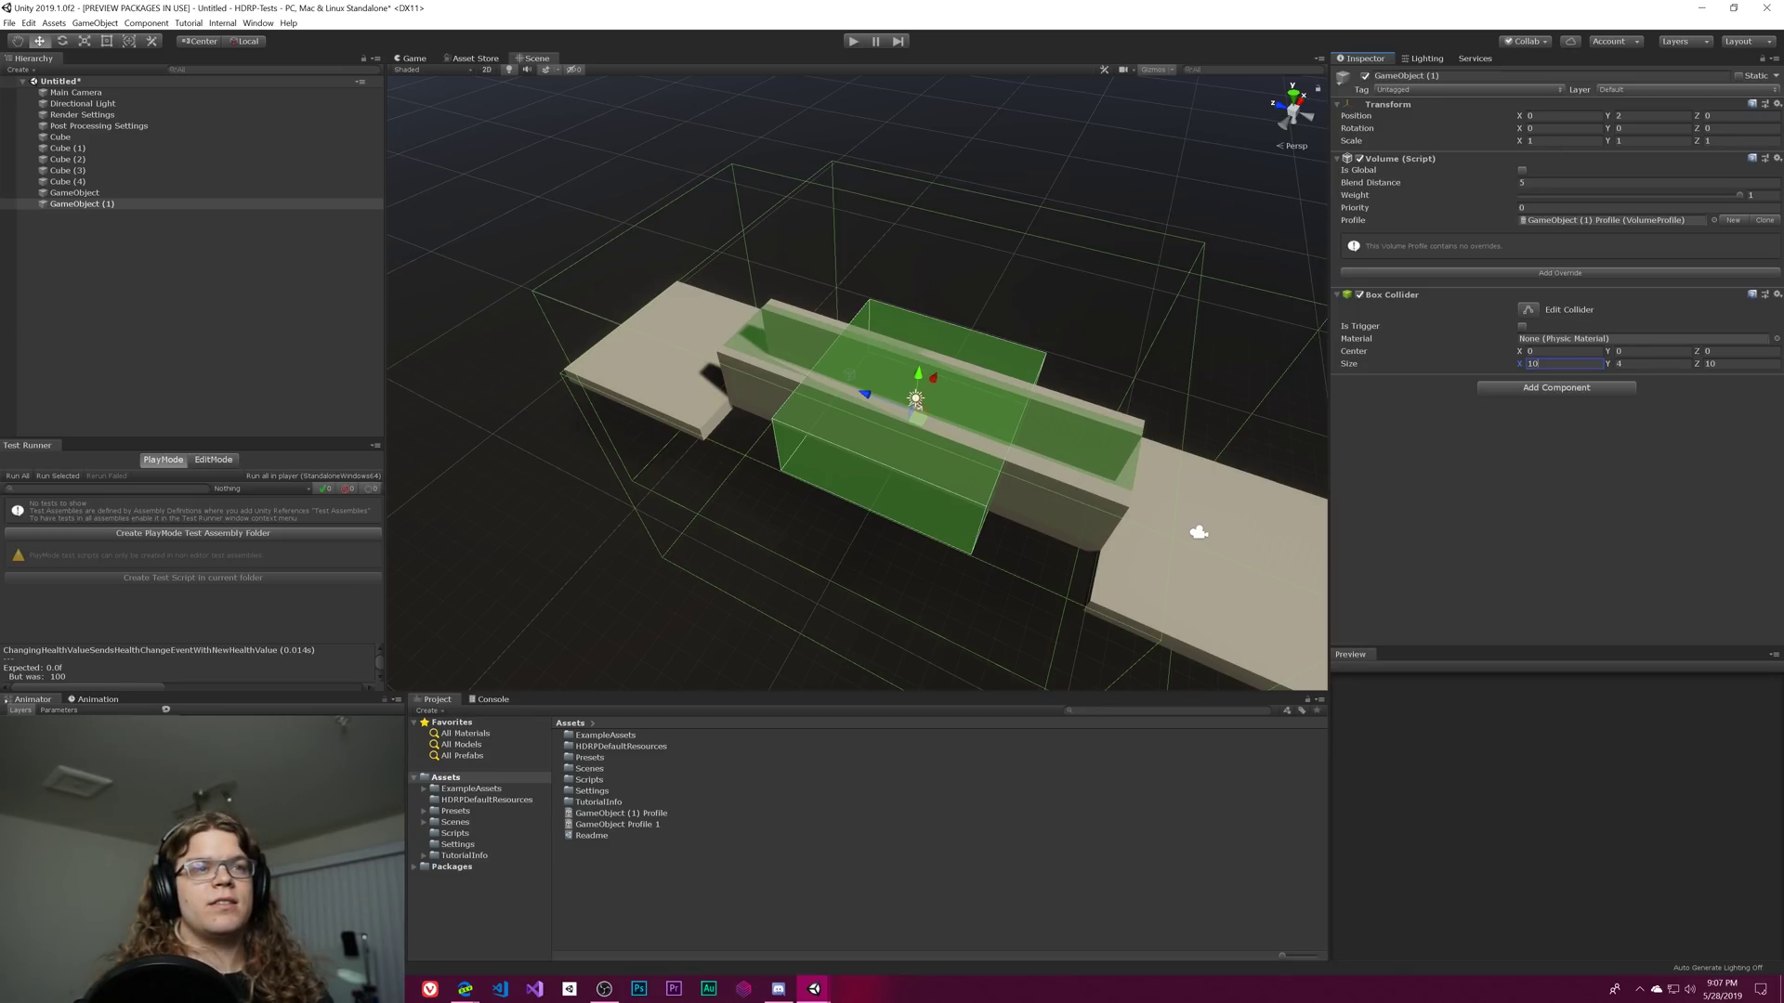
Set the duplicated volume's Z position to 15 so it covers the platform at the far end of the corridor
{"action": "left_click", "coordinate": [1710, 116]}
{"action": "type", "text": "20"}
{"action": "key", "text": "BackSpace"}
{"action": "key", "text": "BackSpace"}
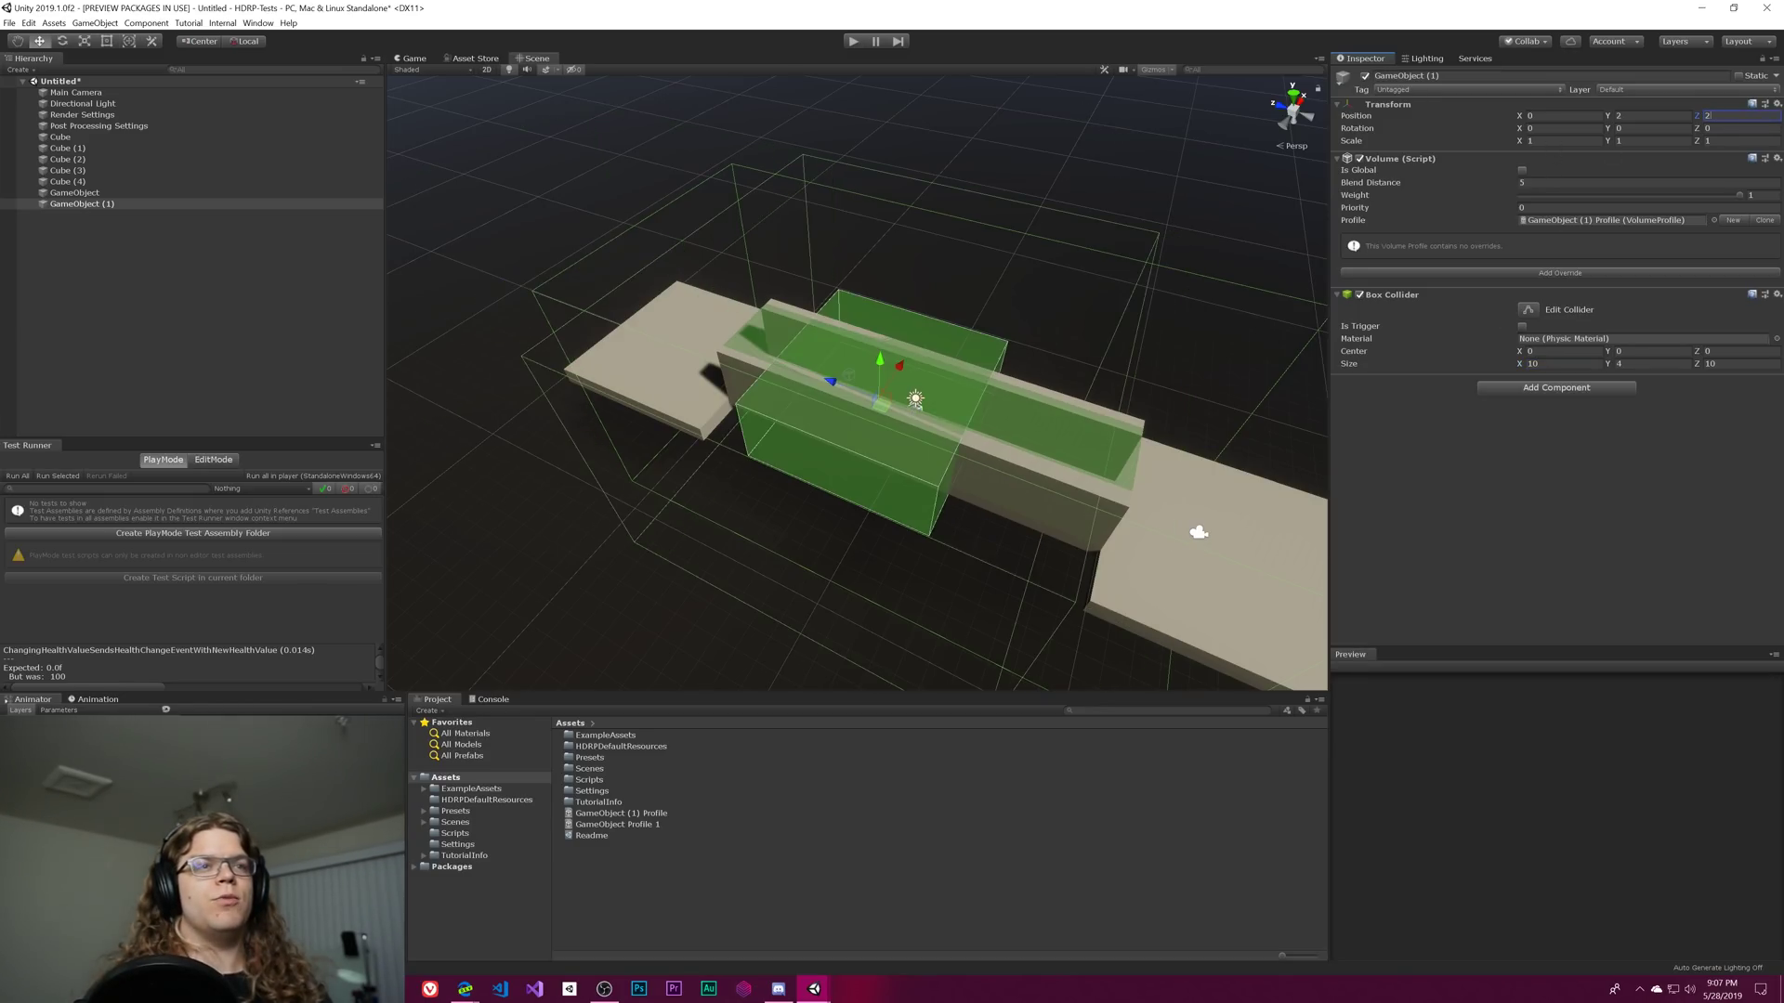
{"action": "type", "text": "15"}
{"action": "left_click_drag", "start_coordinate": [851, 539], "coordinate": [1306, 263], "text": "alt"}
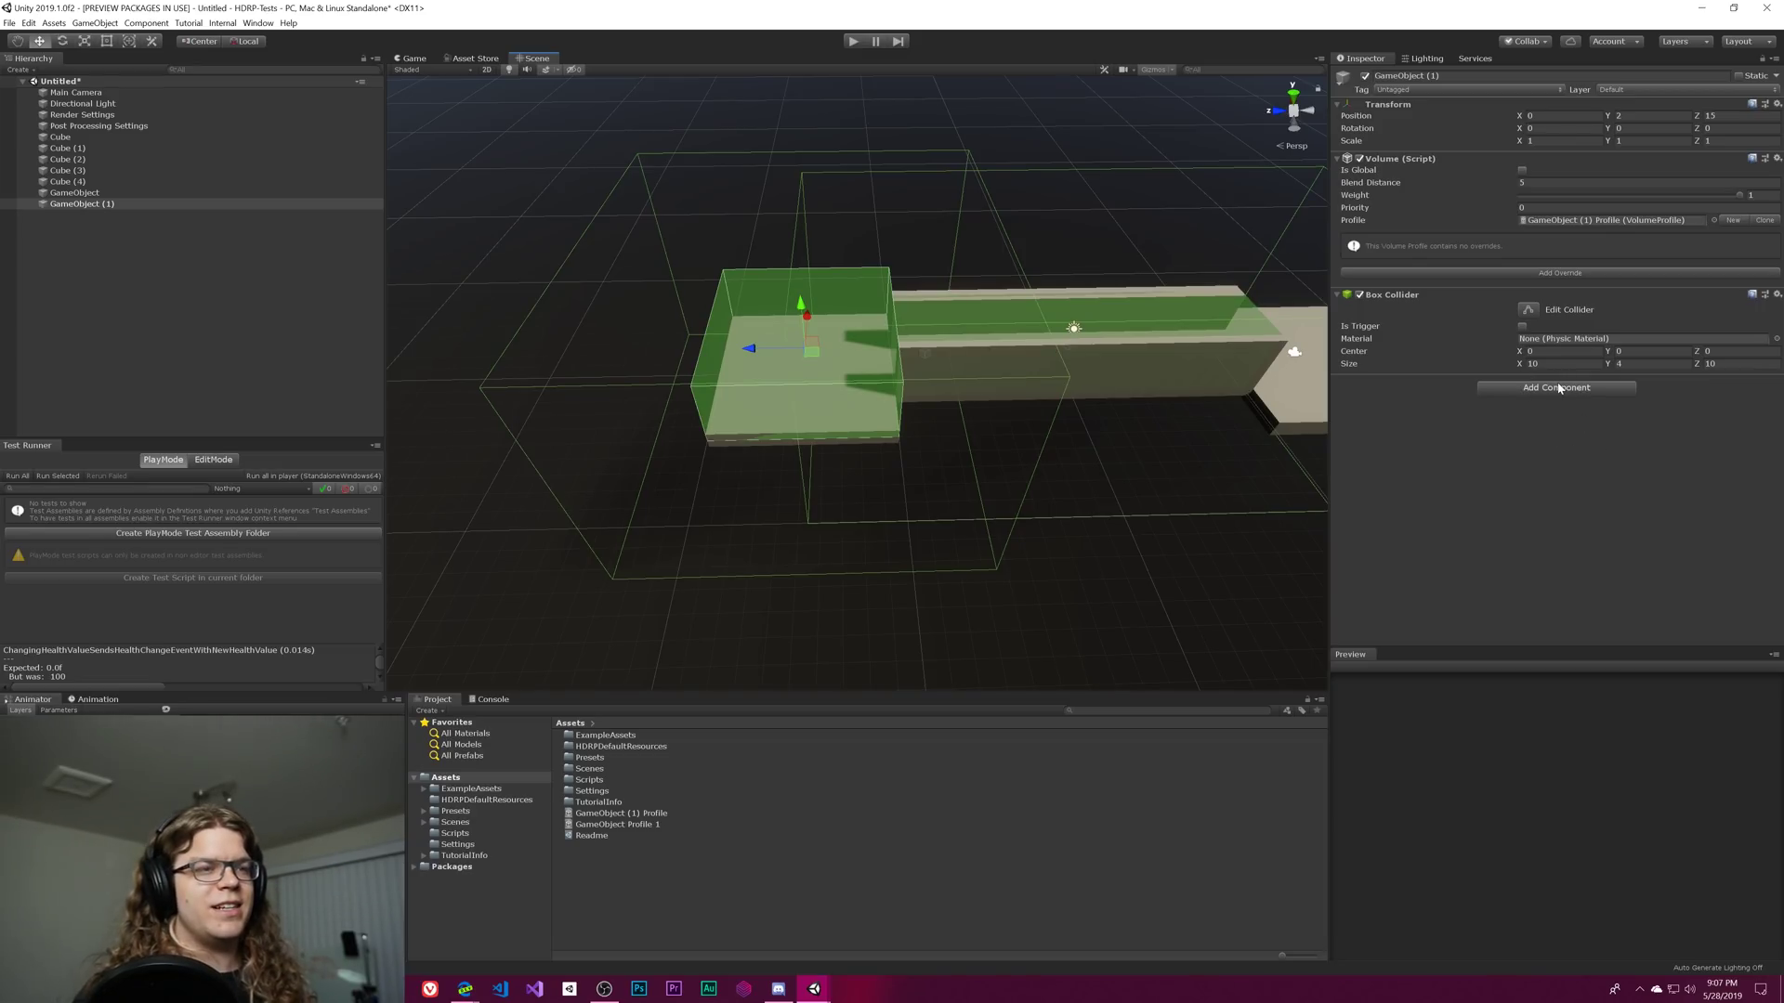
Add a Linear Fog override to the duplicated volume's profile and leave it enabled
{"action": "left_click", "coordinate": [1559, 273]}
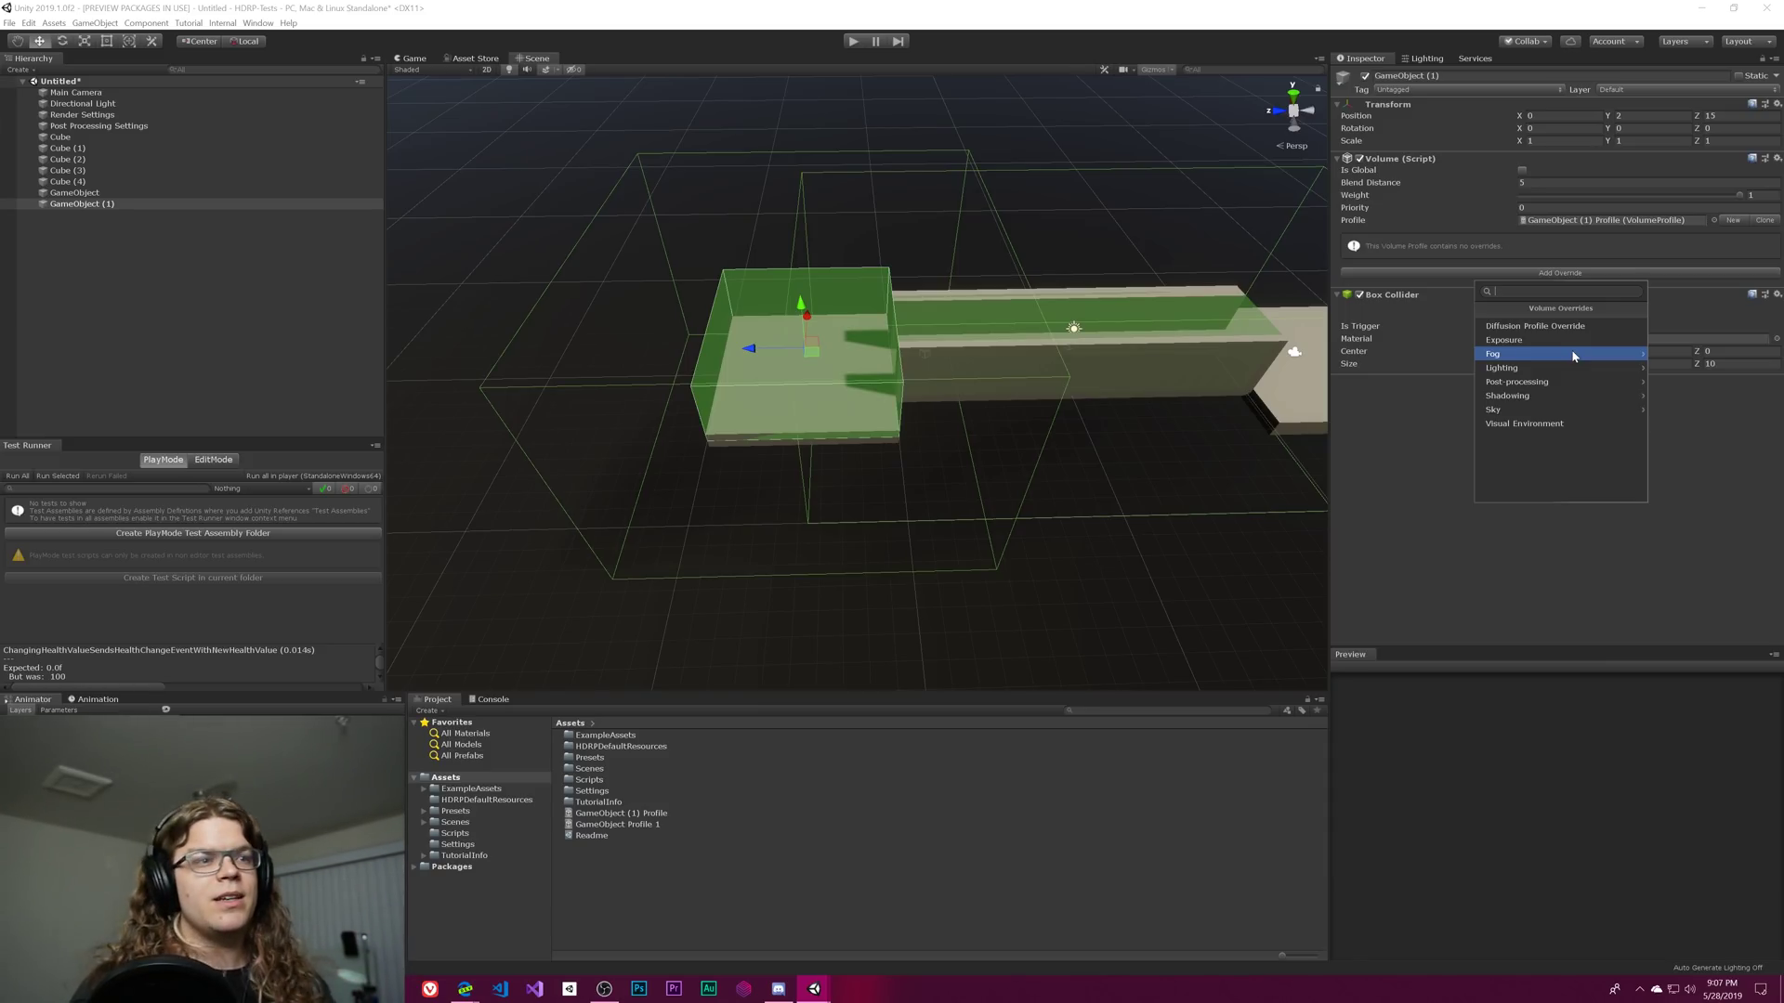
{"action": "left_click", "coordinate": [1573, 354]}
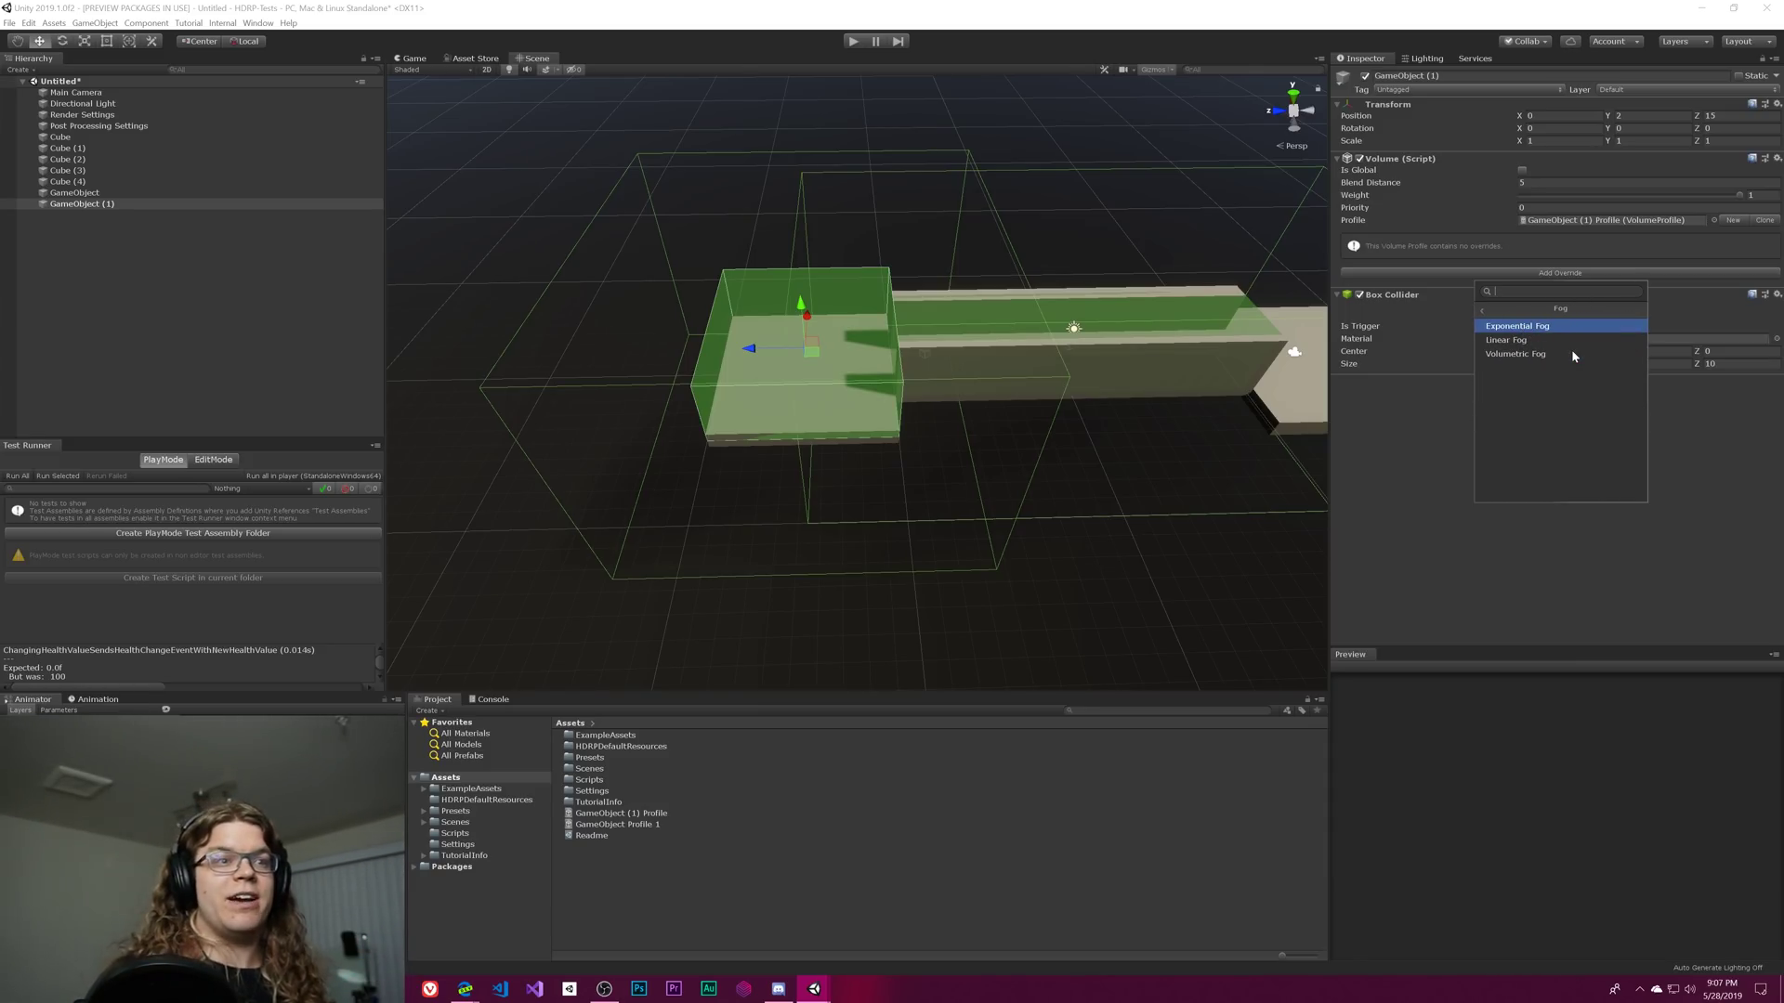
{"action": "left_click", "coordinate": [1506, 340]}
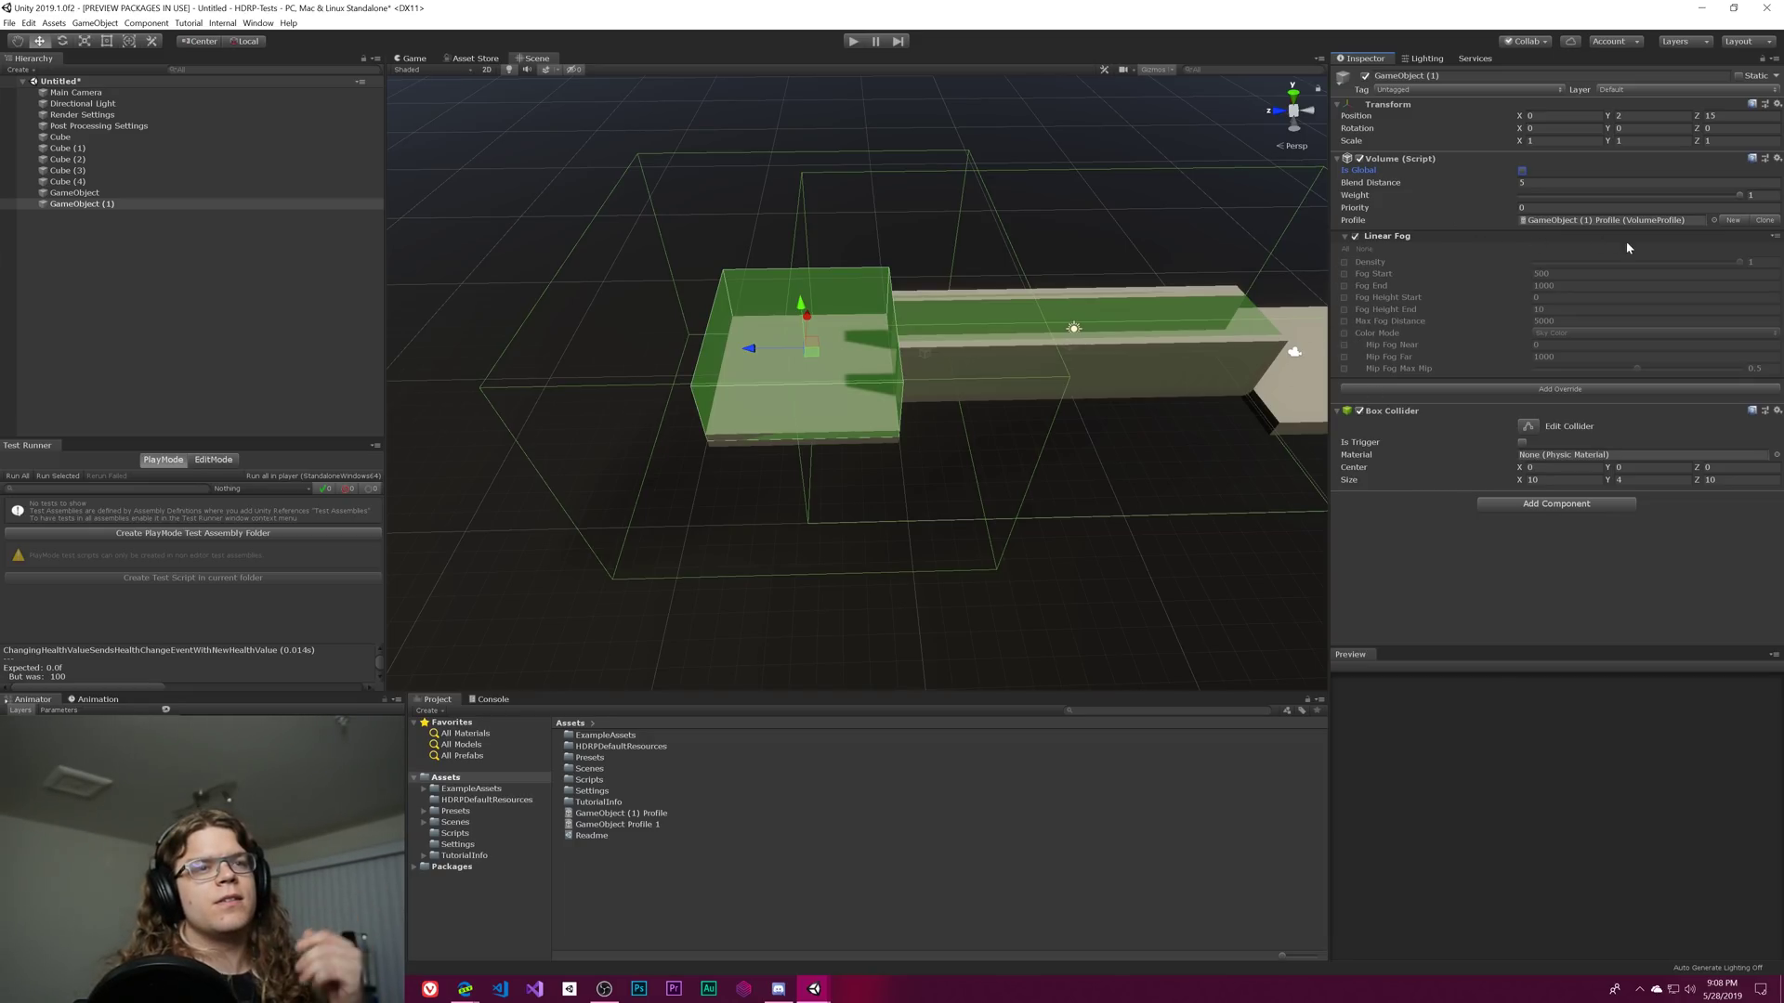
{"action": "left_click", "coordinate": [1353, 237]}
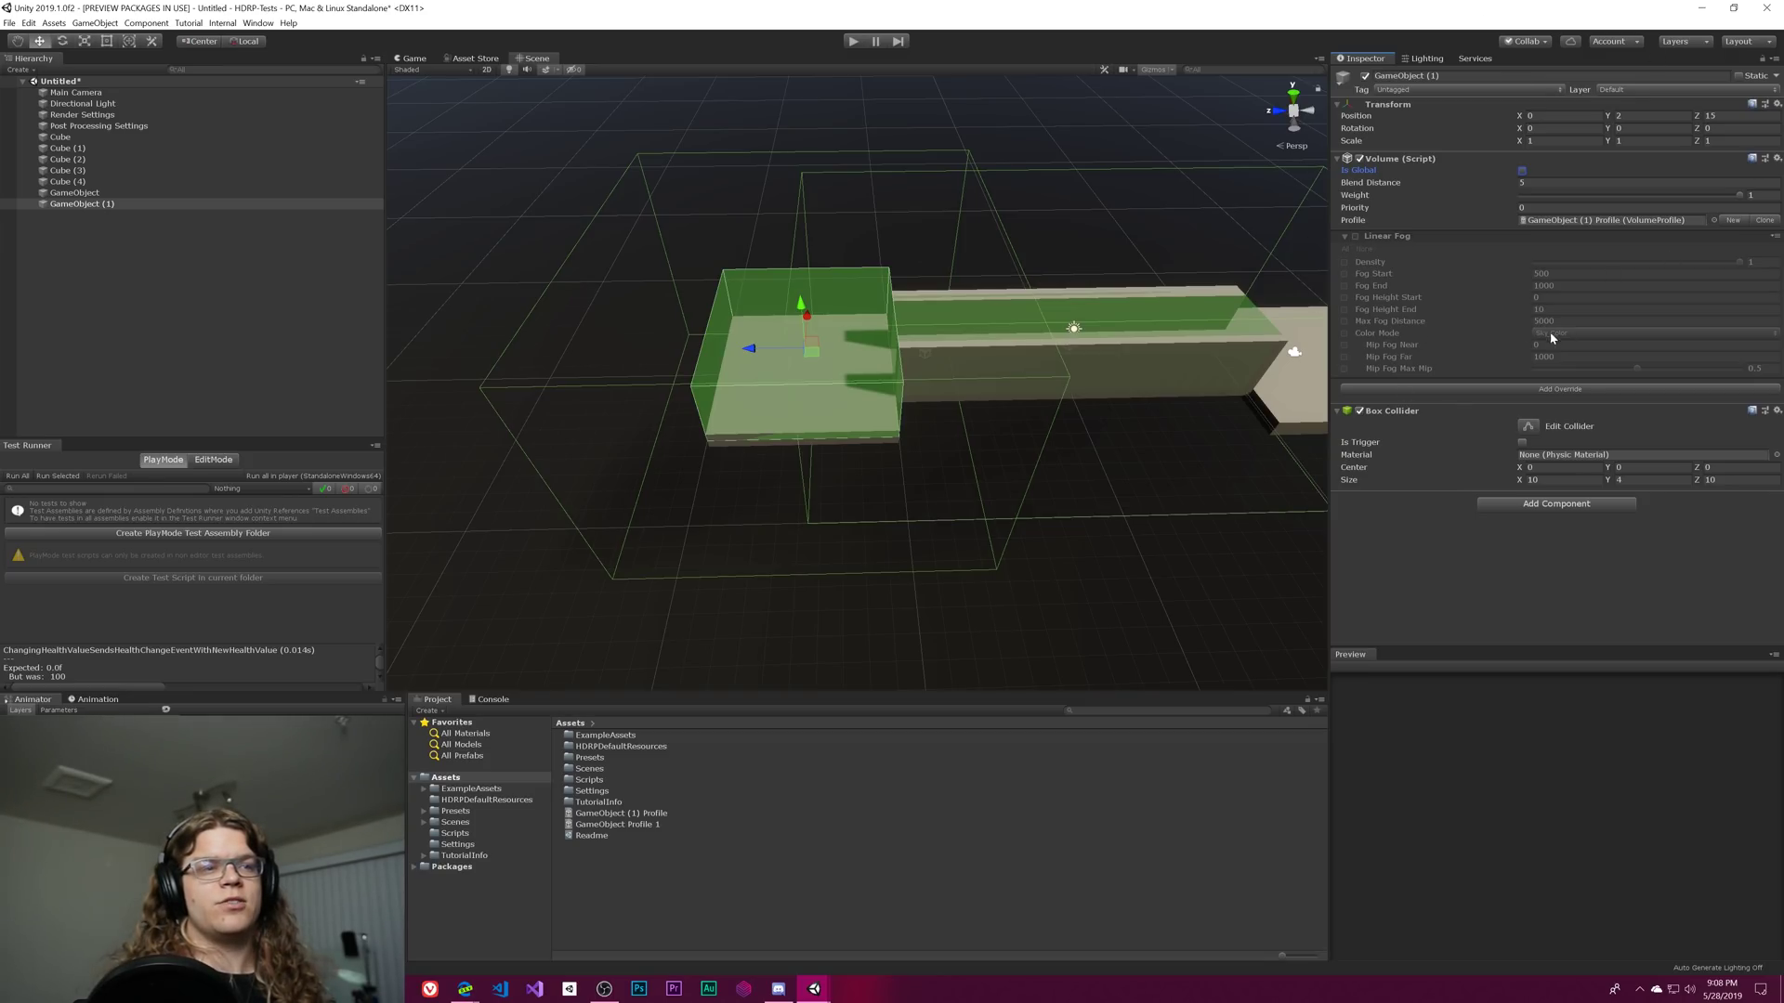
{"action": "left_click", "coordinate": [1356, 236]}
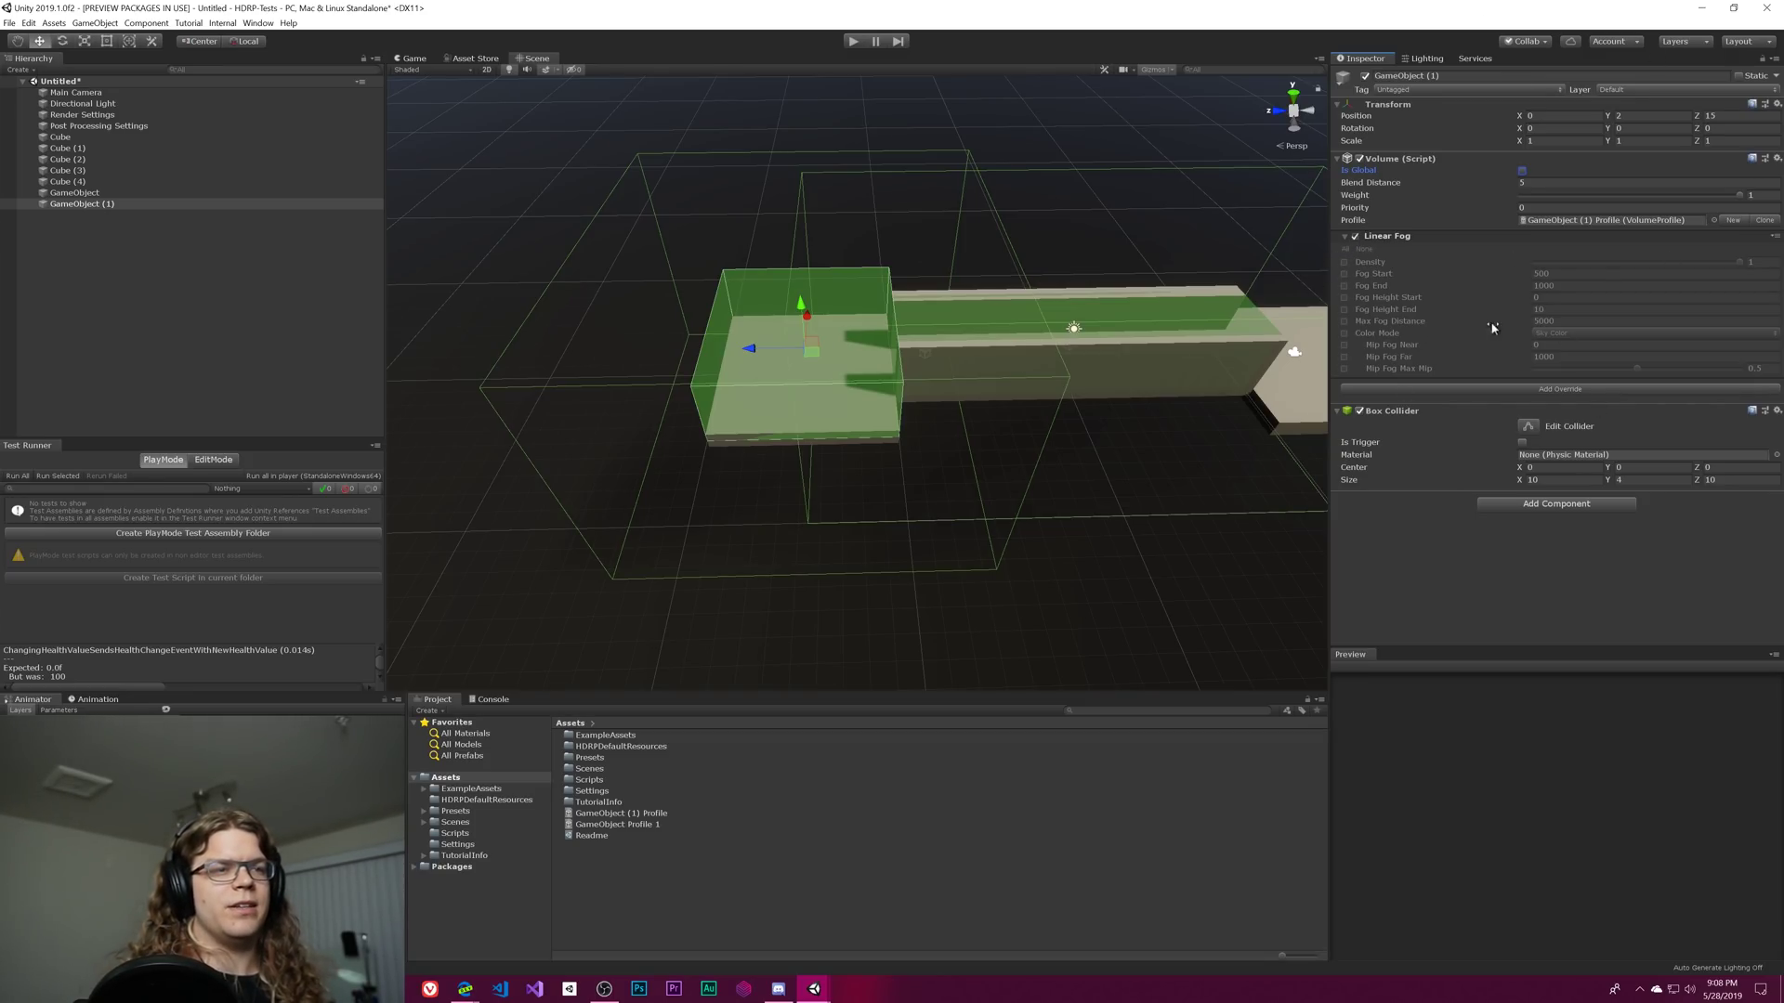
Enable the fog's Density, Color Mode and Color overrides, choosing Constant Color and red (255, 0, 0)
{"action": "left_click", "coordinate": [1345, 332]}
{"action": "left_click", "coordinate": [1579, 332]}
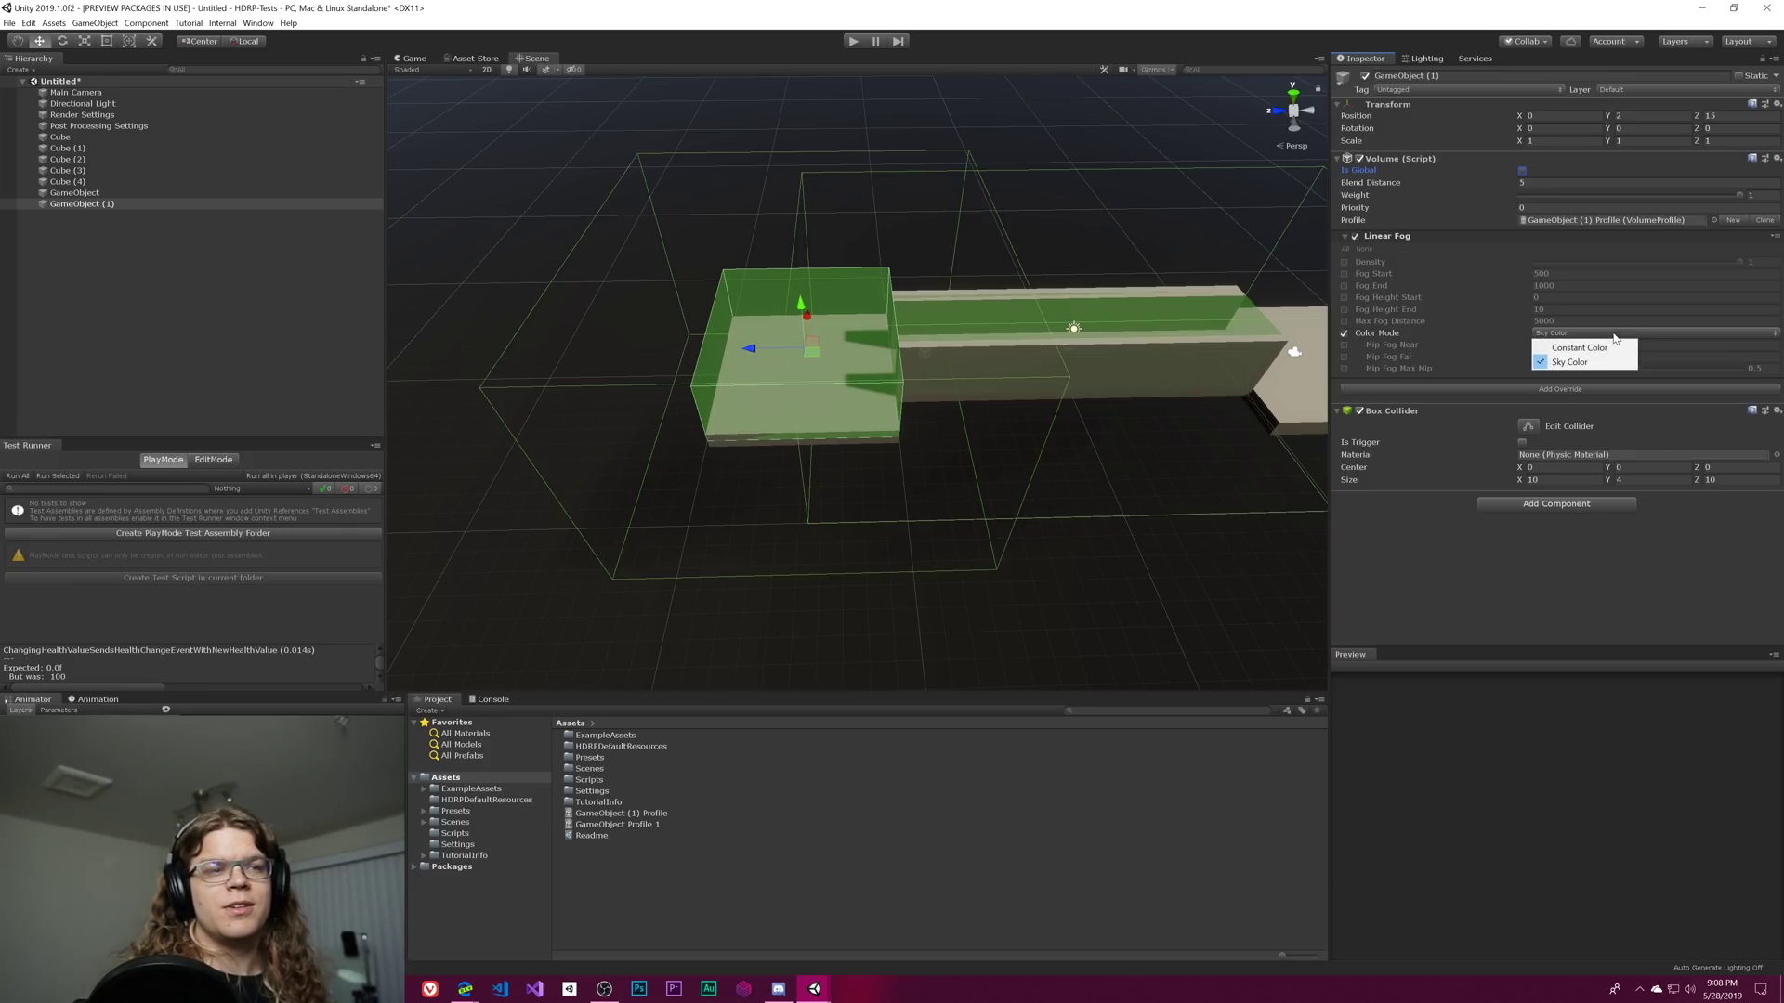
{"action": "left_click", "coordinate": [1580, 354]}
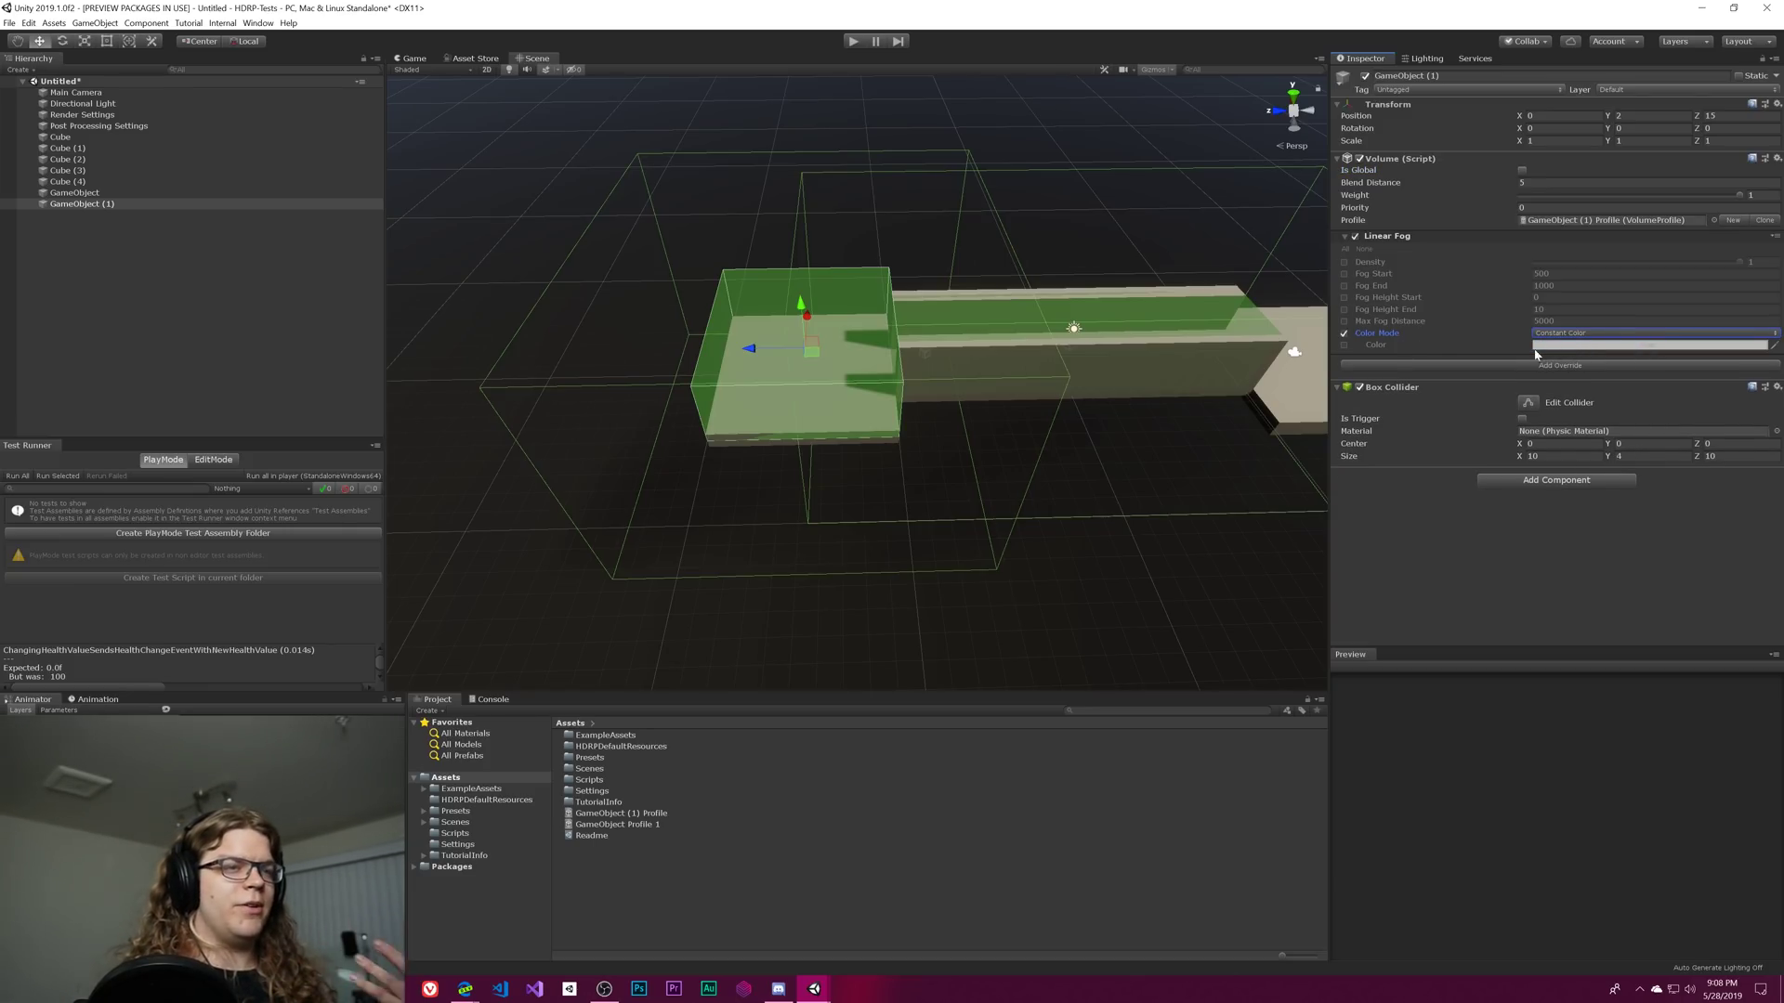
{"action": "left_click", "coordinate": [1343, 345]}
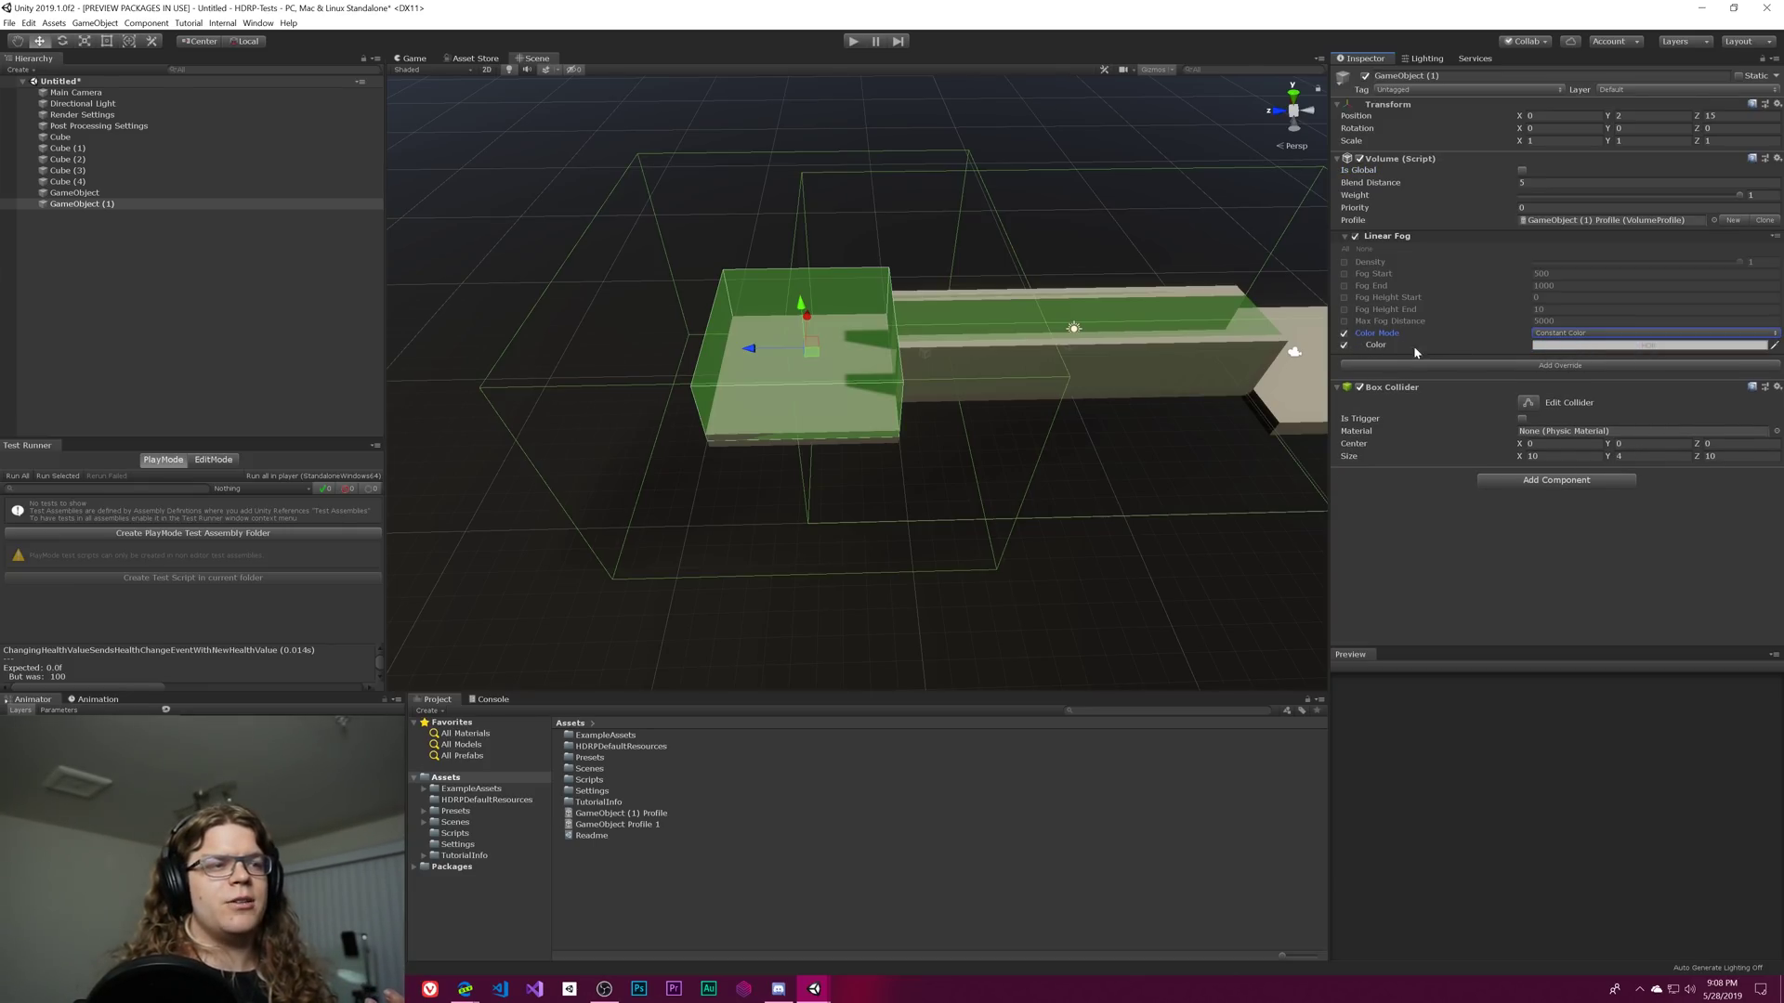
{"action": "left_click", "coordinate": [1589, 346]}
{"action": "left_click_drag", "start_coordinate": [1175, 399], "coordinate": [1337, 314]}
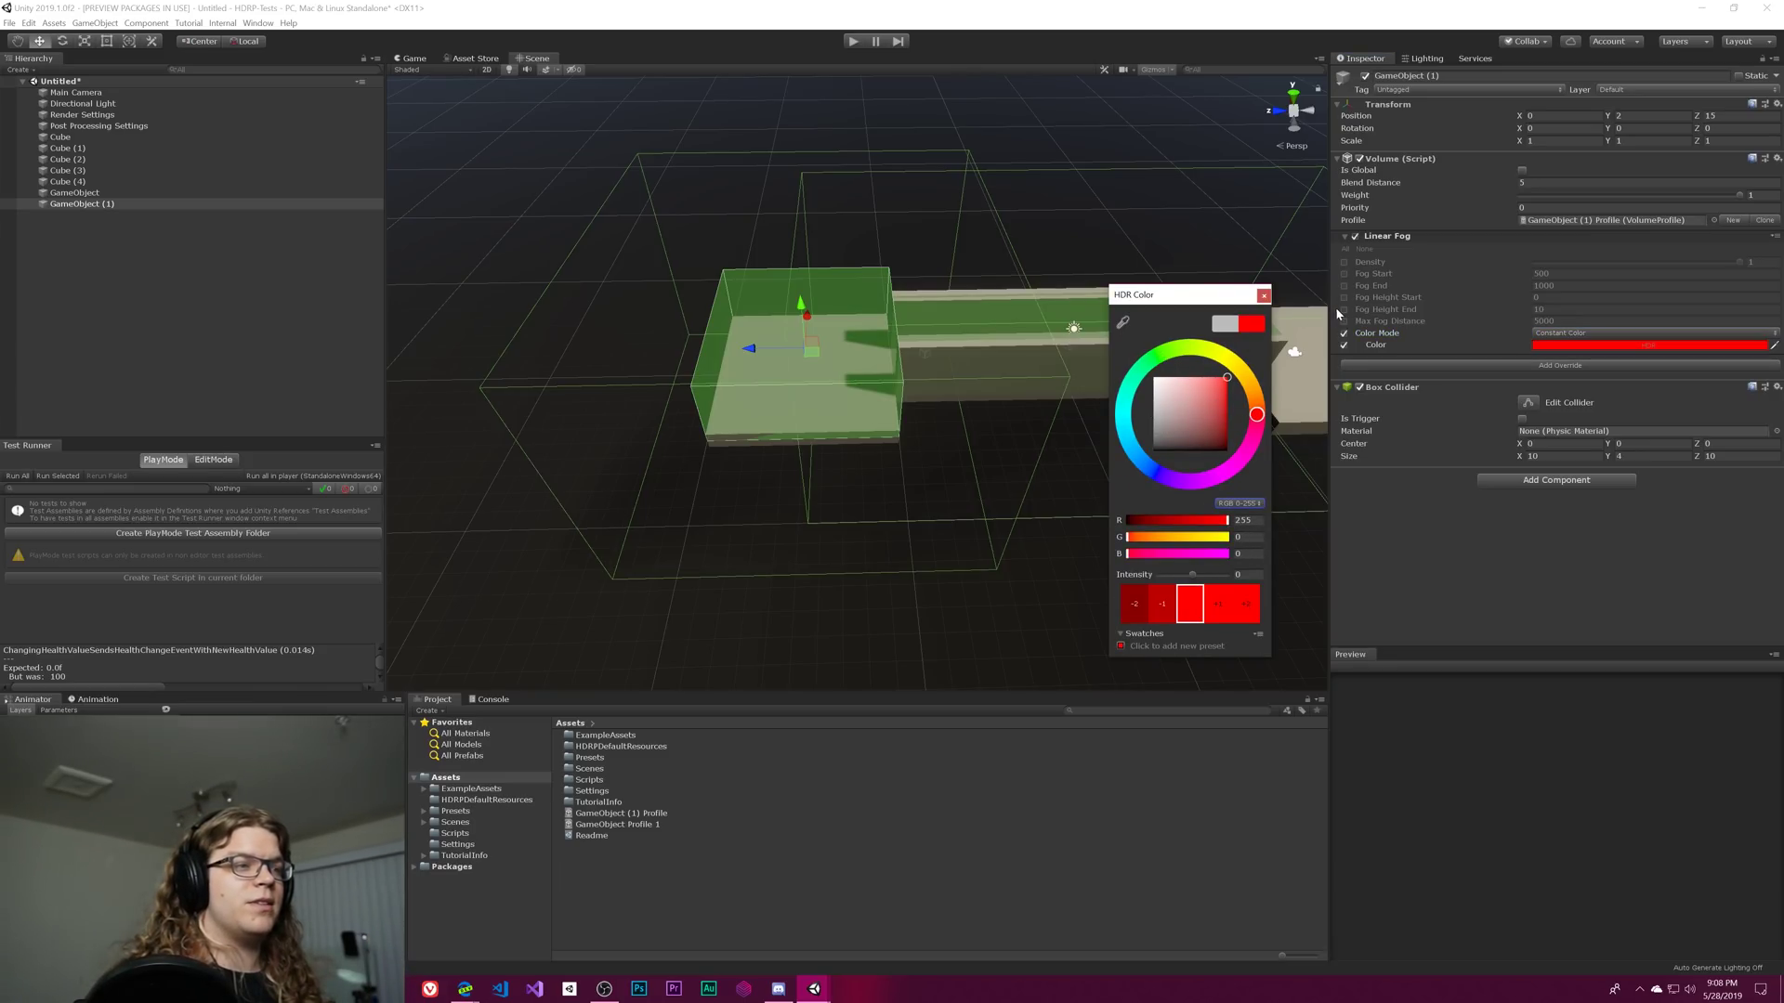
{"action": "left_click", "coordinate": [1264, 295]}
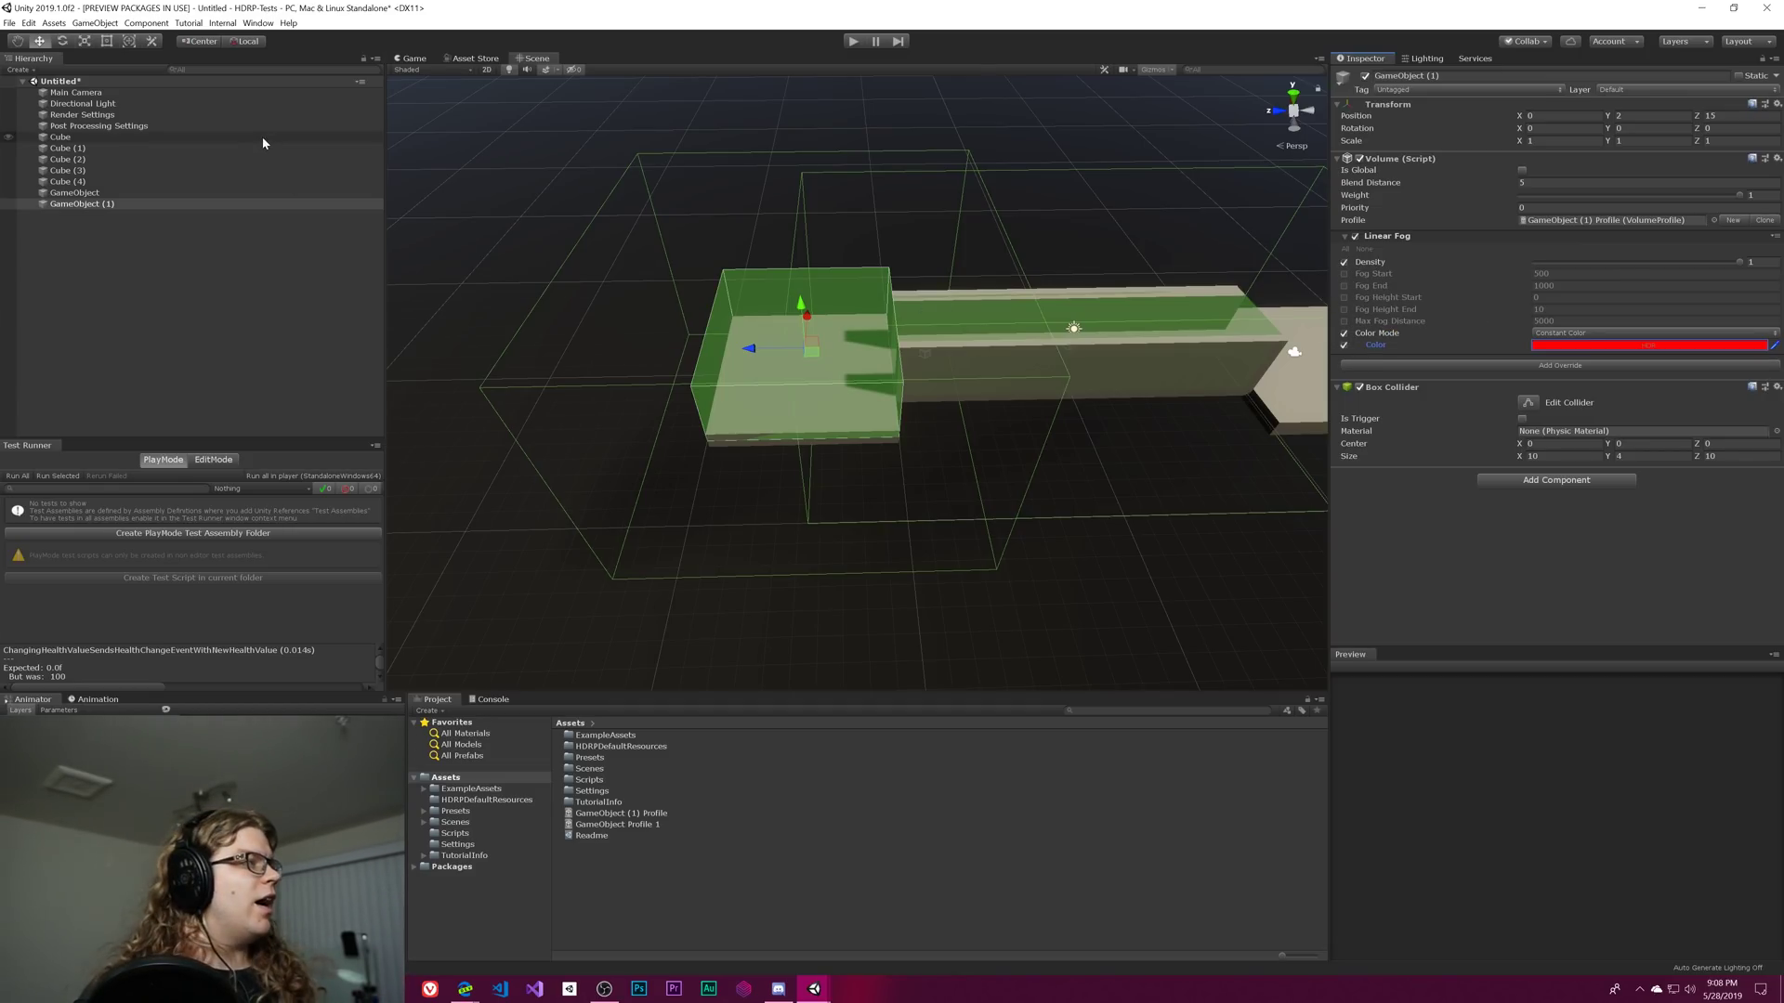
Turn on Is Global for the fog volume and show the result in the Game view
{"action": "left_click", "coordinate": [1522, 171]}
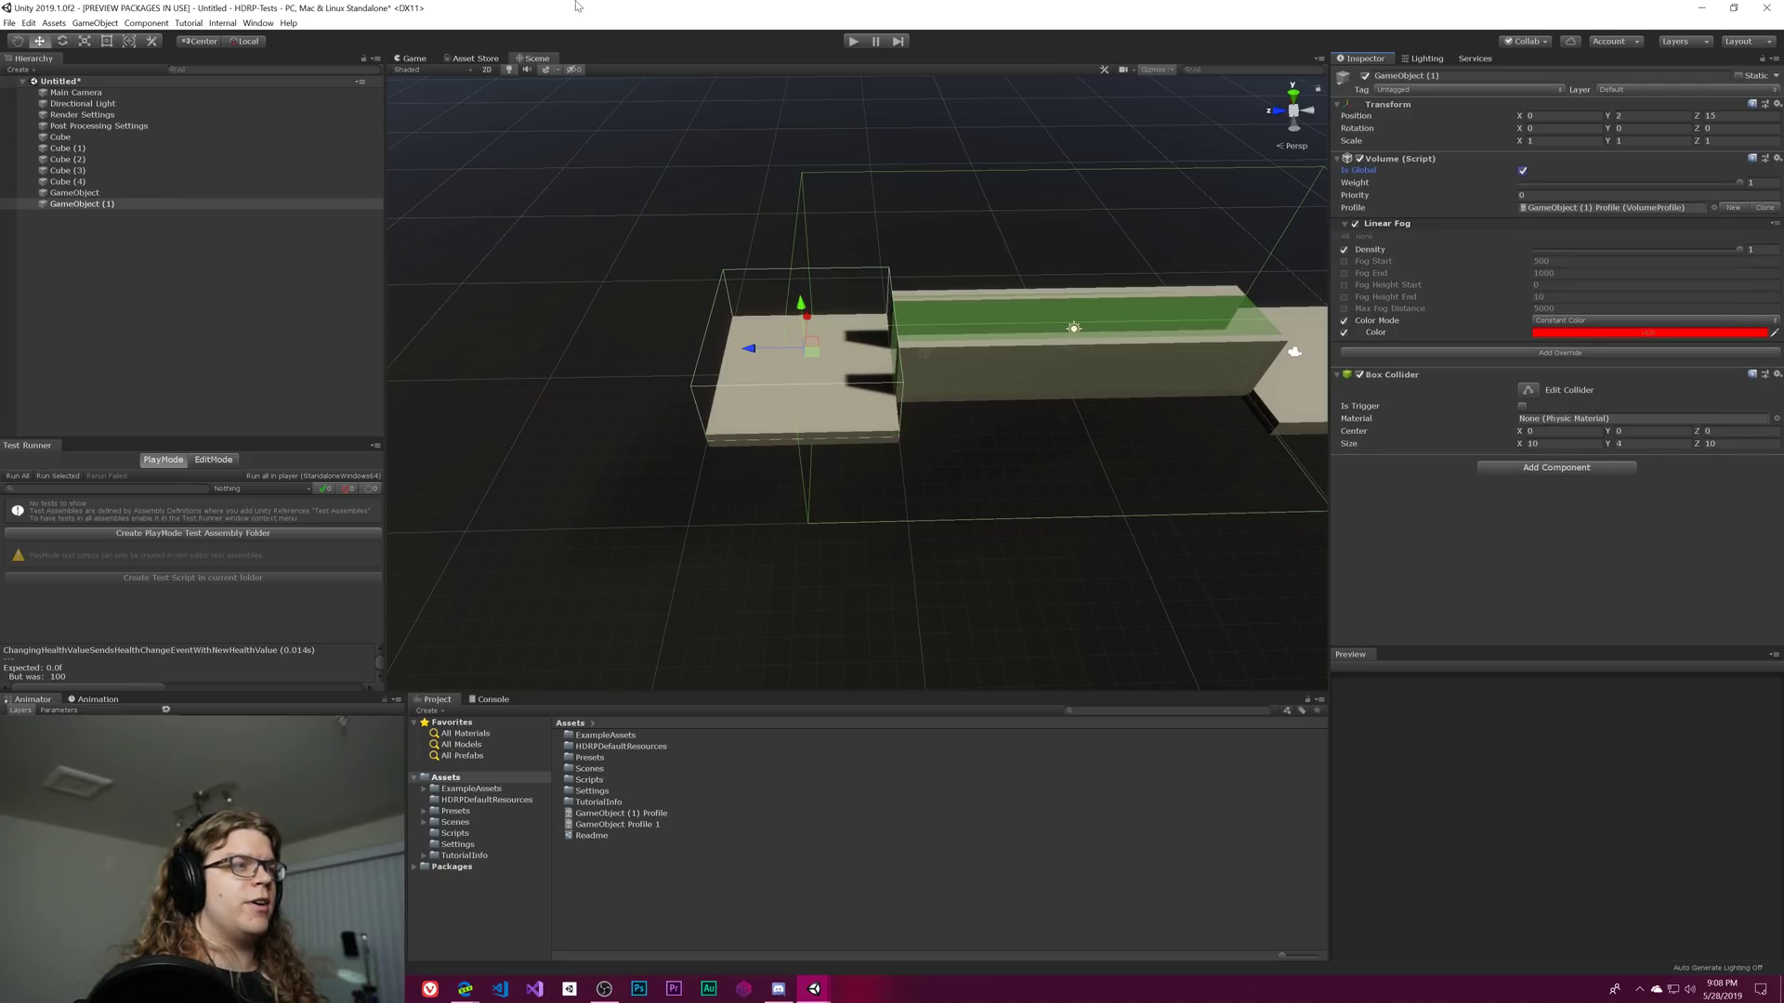
{"action": "left_click", "coordinate": [412, 58]}
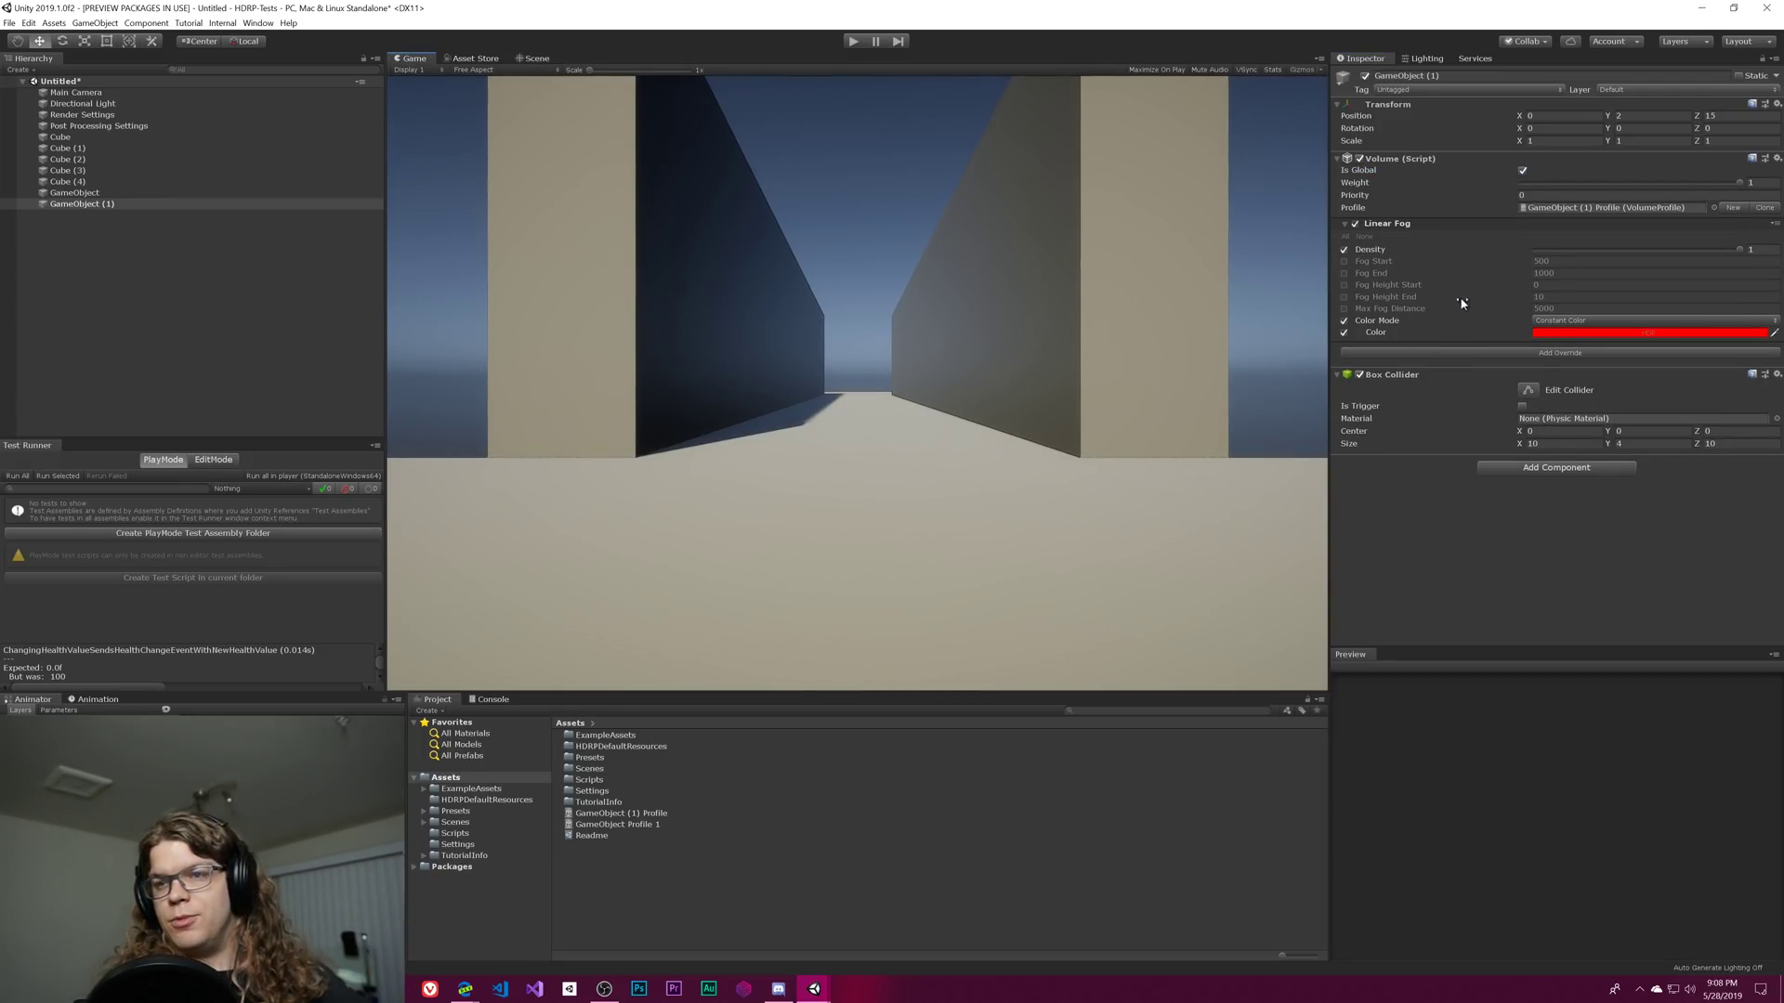
Enable the Linear Fog's Fog Start and Fog End overrides and set them to 5 and 10
{"action": "left_click", "coordinate": [1343, 261]}
{"action": "left_click", "coordinate": [1343, 273]}
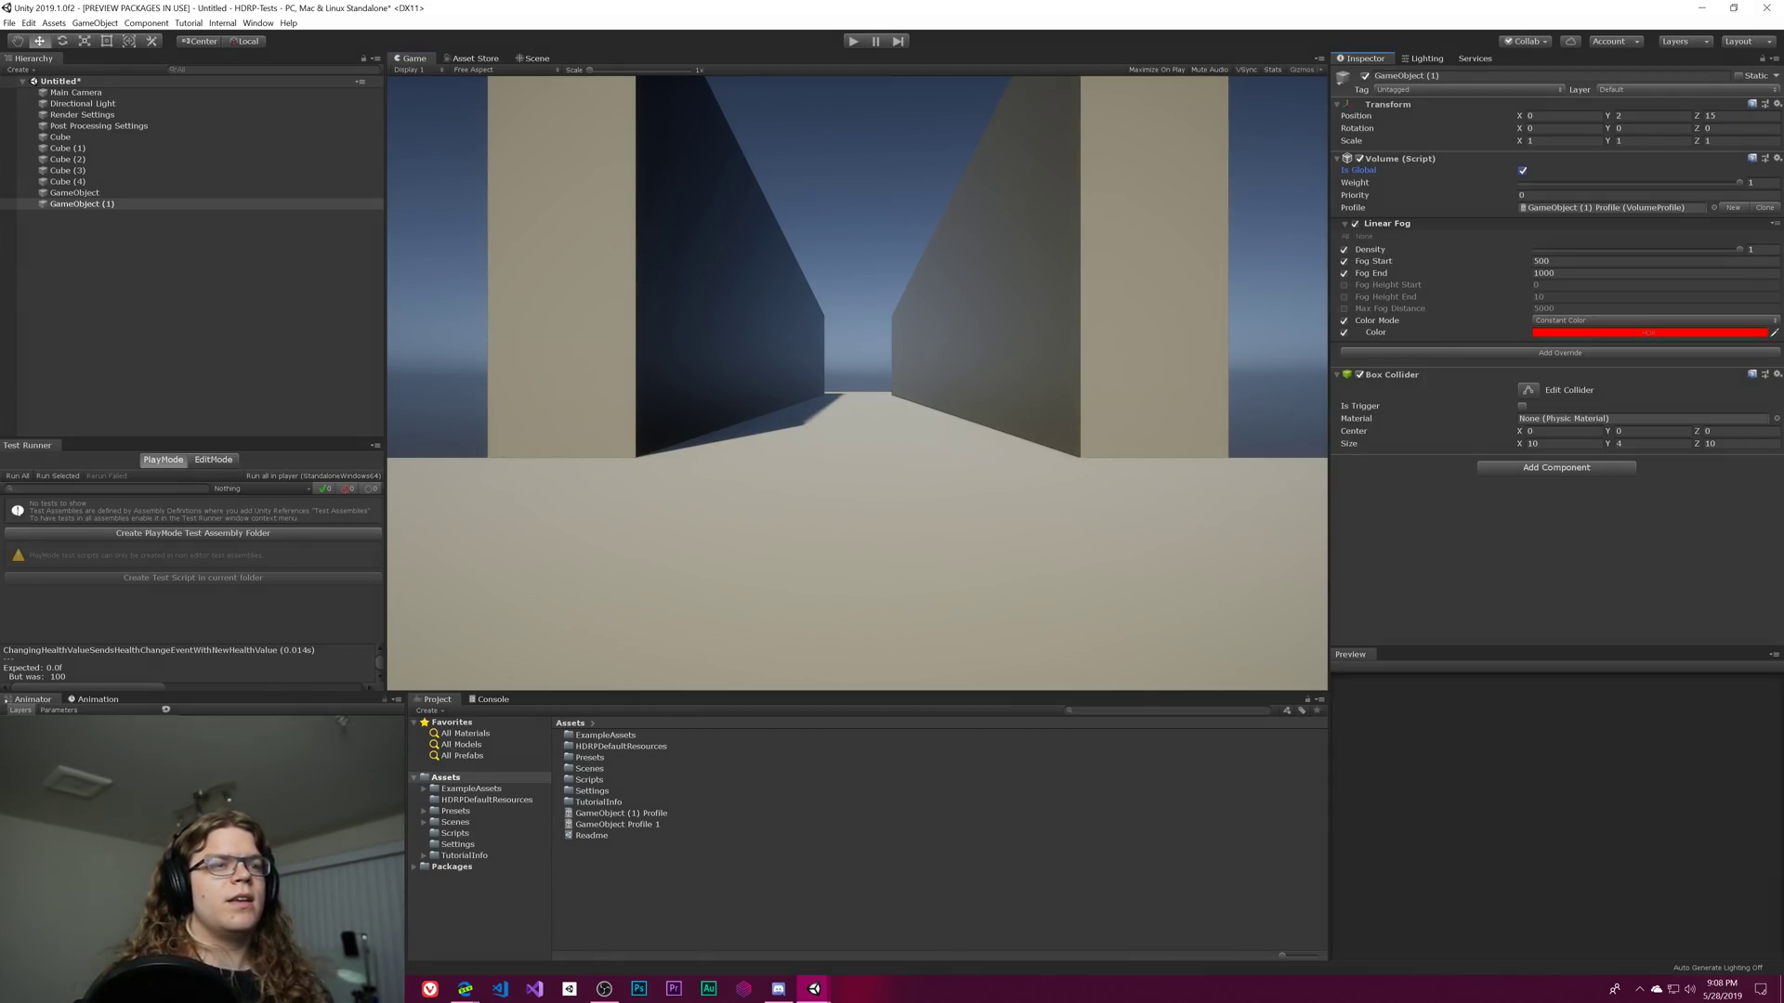
{"action": "left_click", "coordinate": [1541, 261]}
{"action": "type", "text": "5"}
{"action": "key", "text": "Tab"}
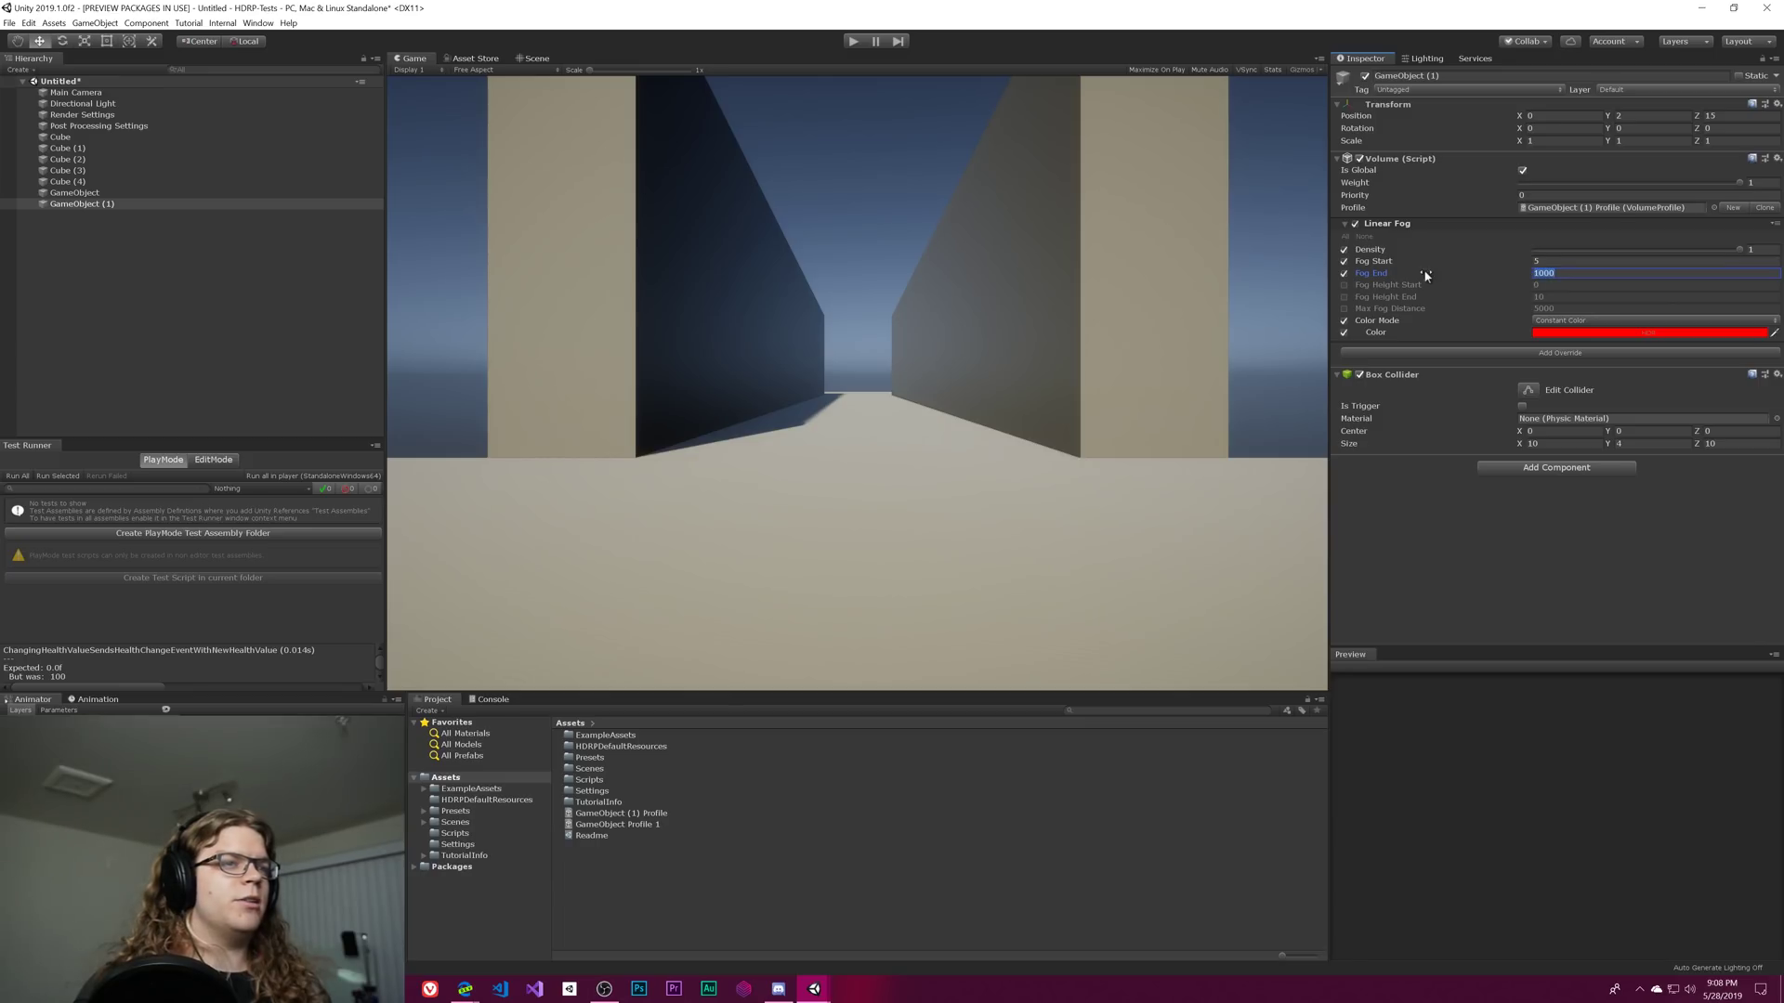
{"action": "type", "text": "10"}
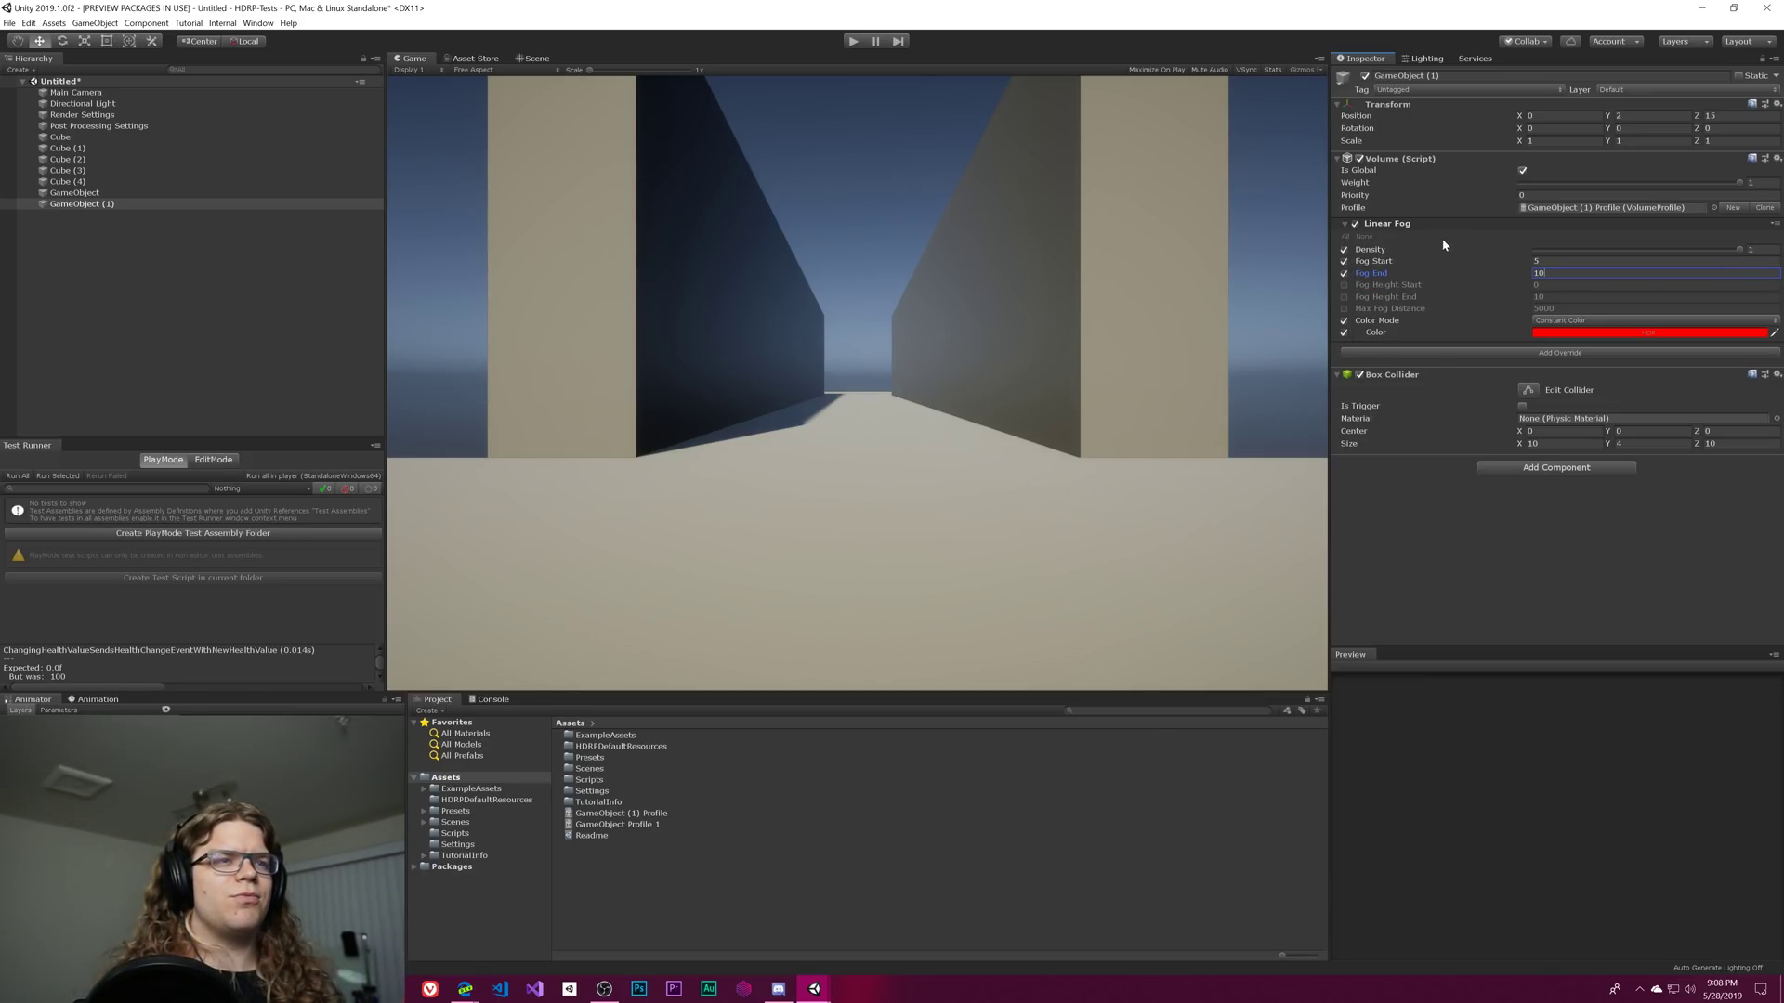
{"action": "left_click", "coordinate": [1343, 297]}
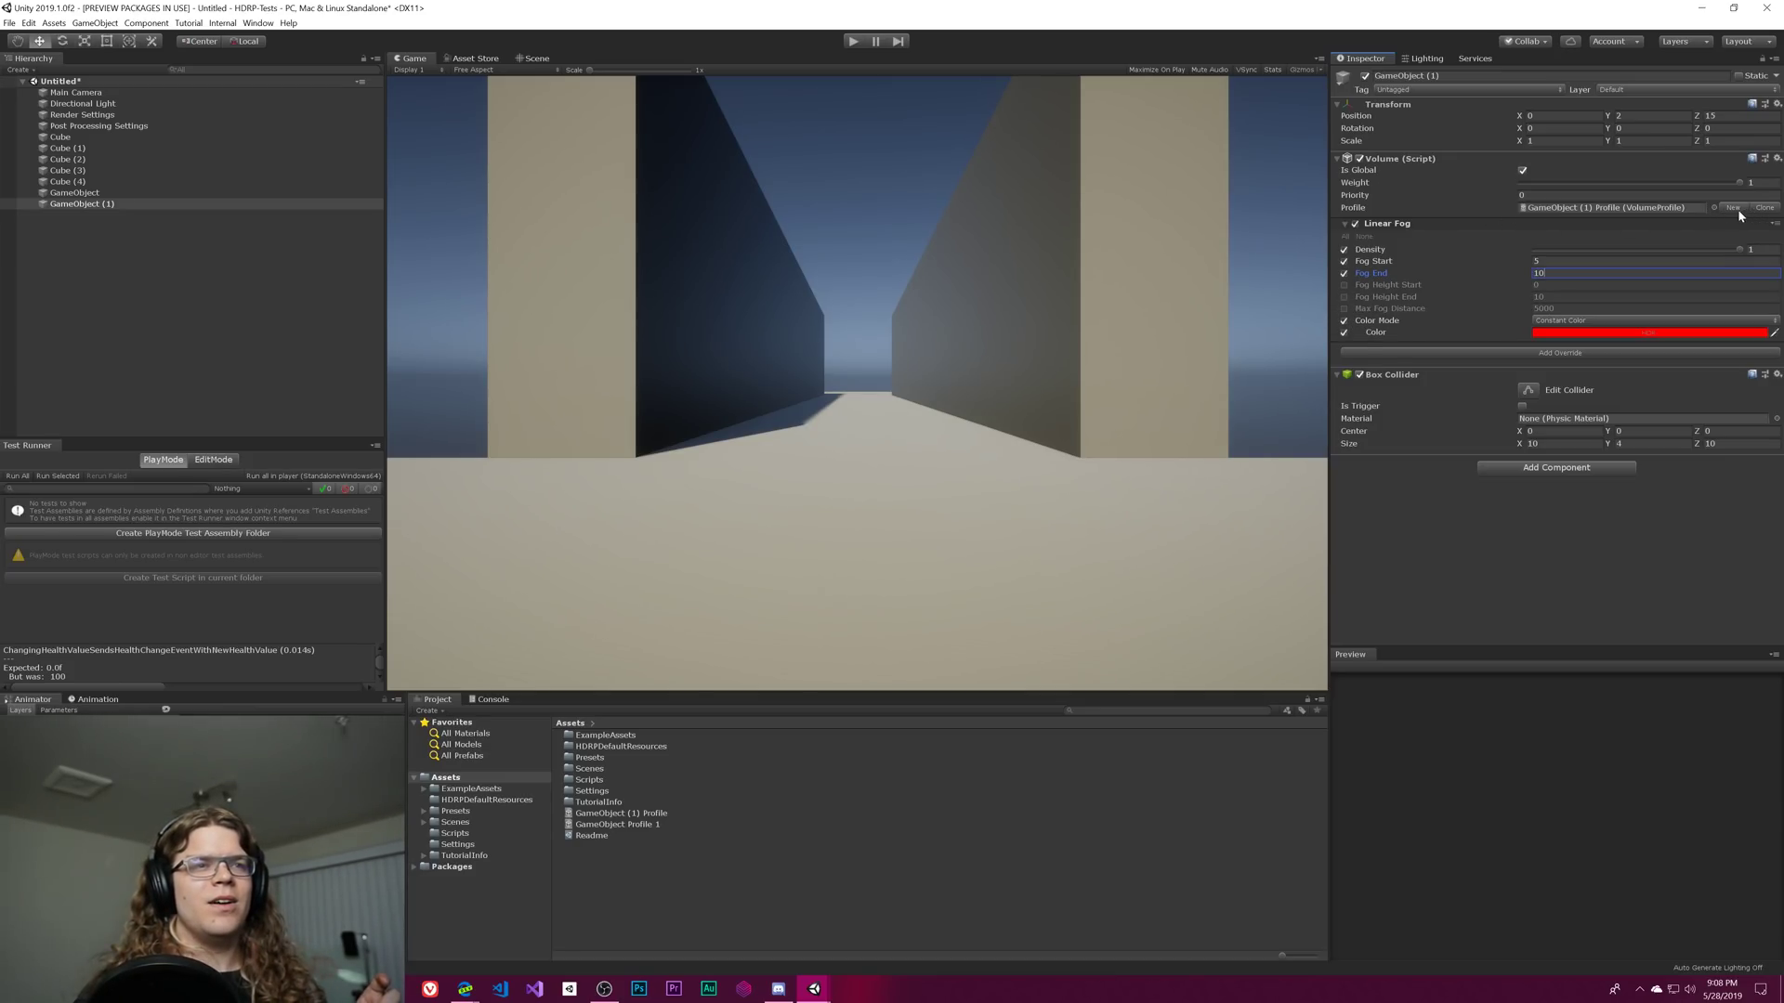
Remove the Linear Fog override from the volume's profile and add a Volumetric Fog override instead
{"action": "right_click", "coordinate": [1390, 226]}
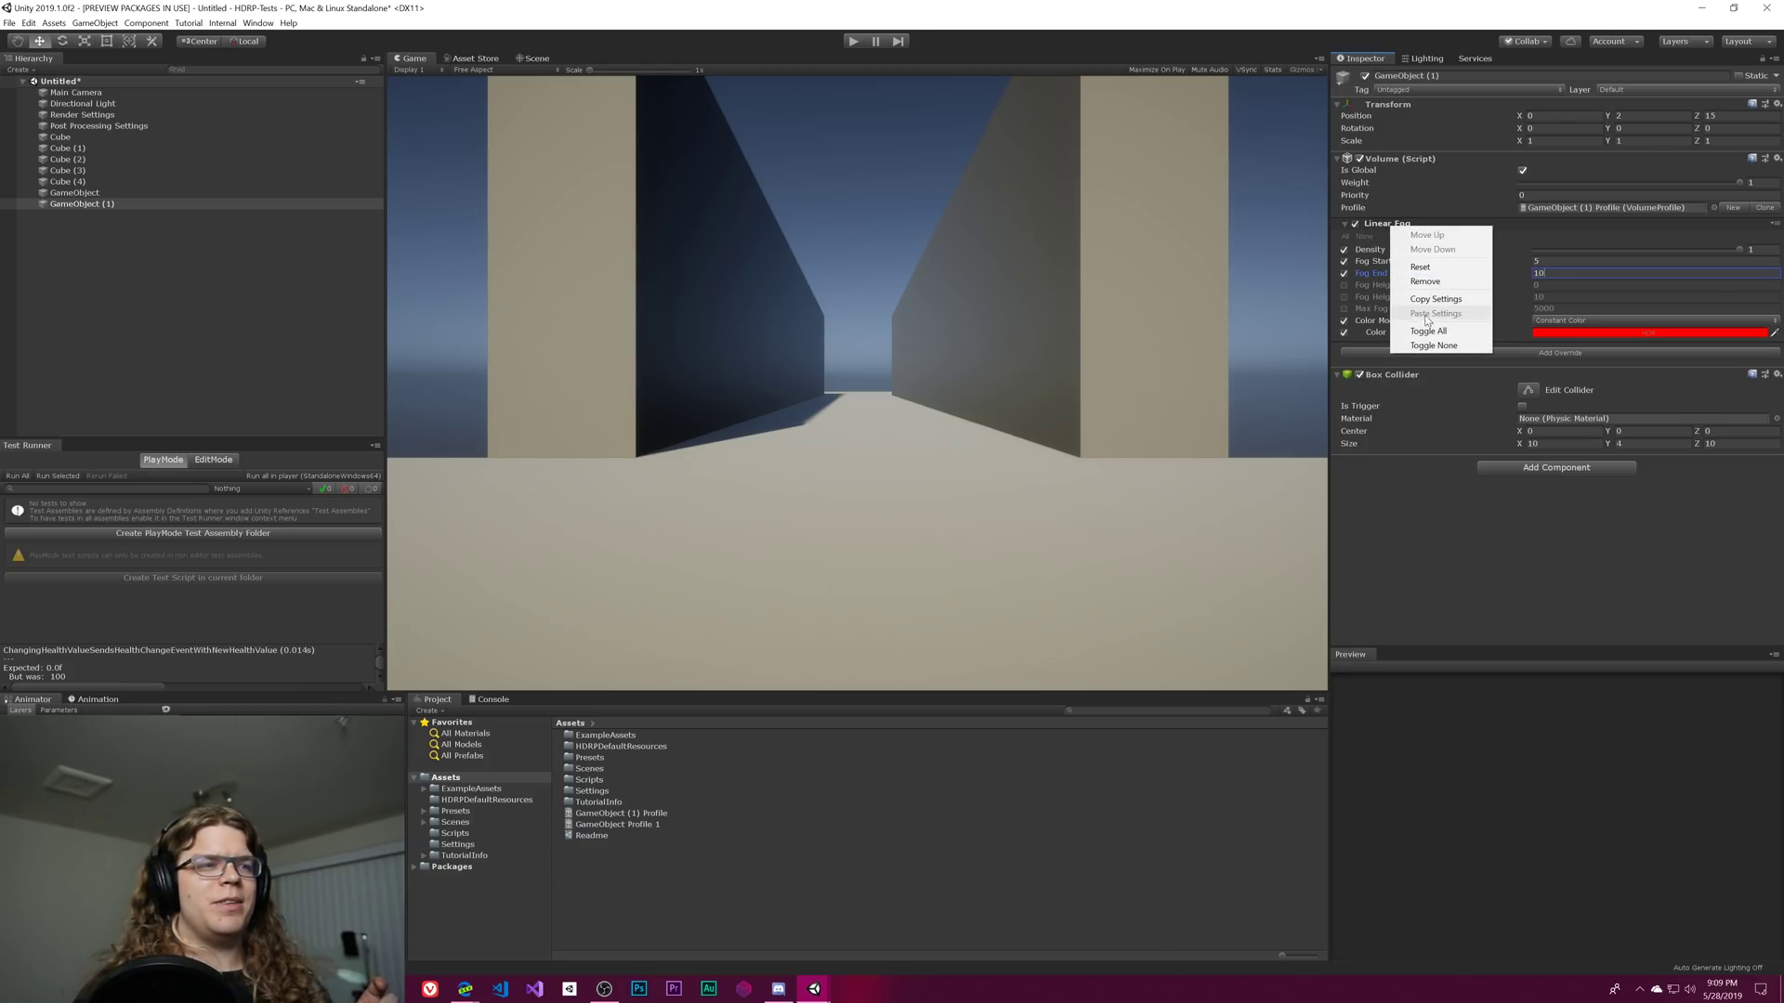
{"action": "left_click", "coordinate": [1449, 281]}
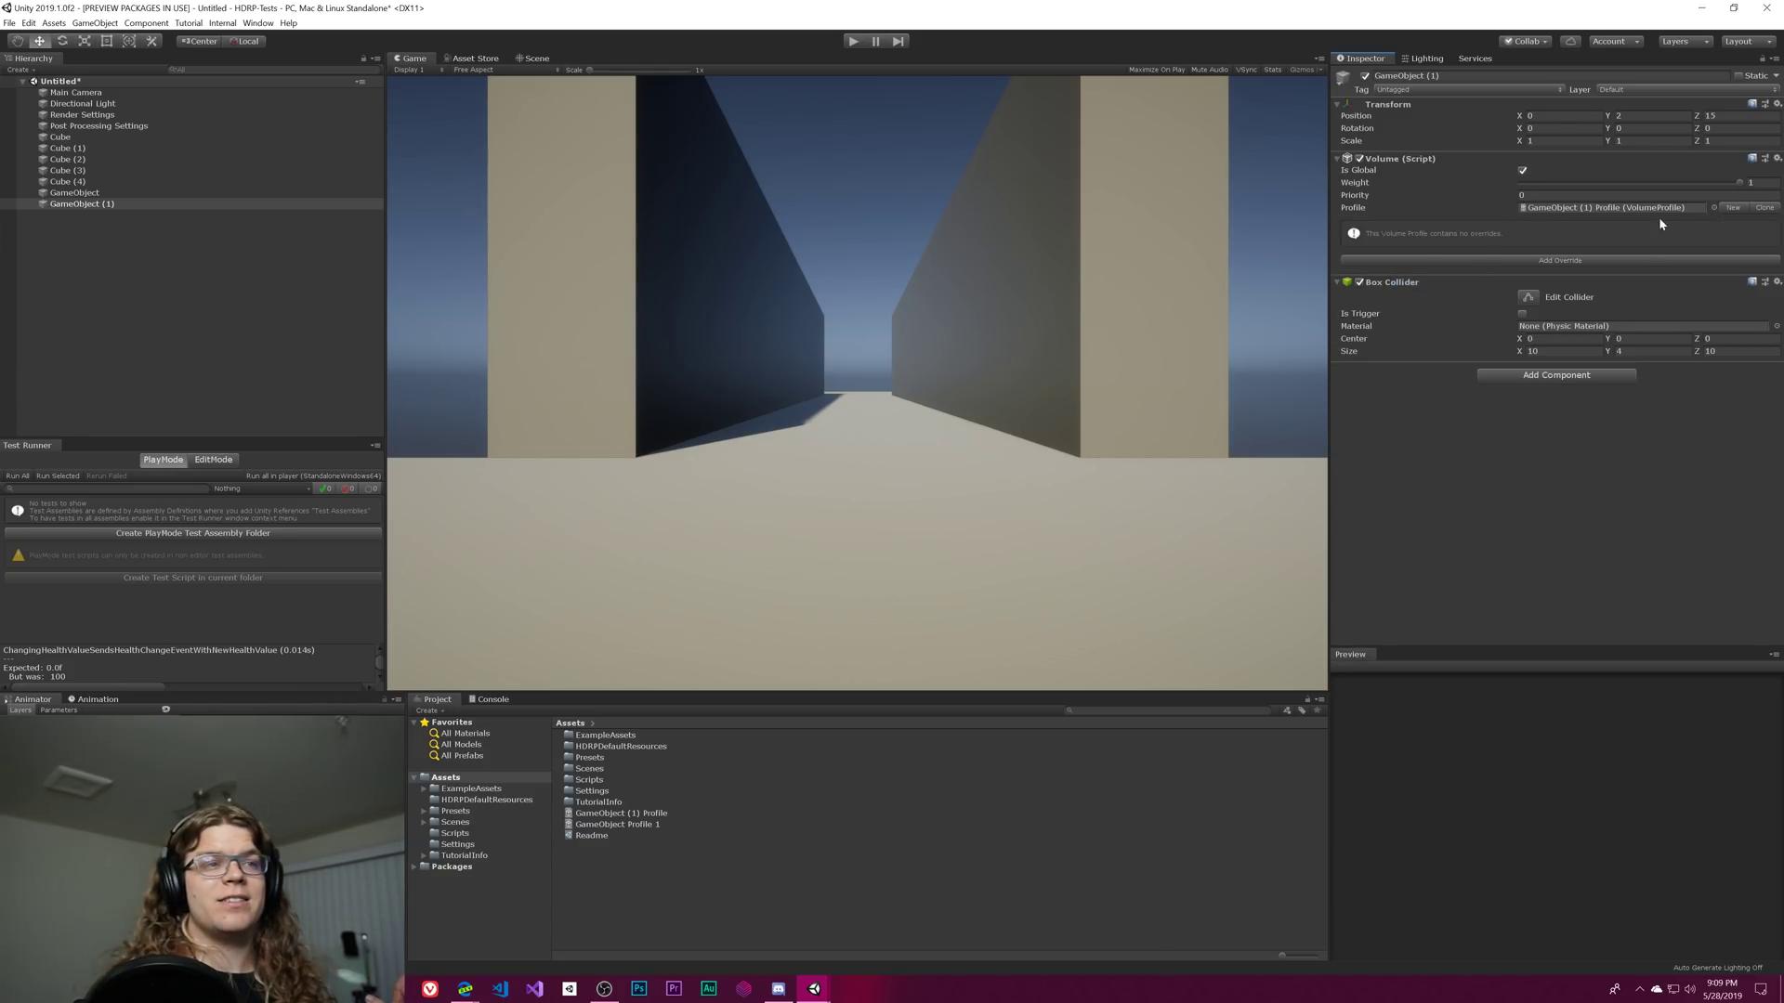
{"action": "left_click", "coordinate": [1628, 261]}
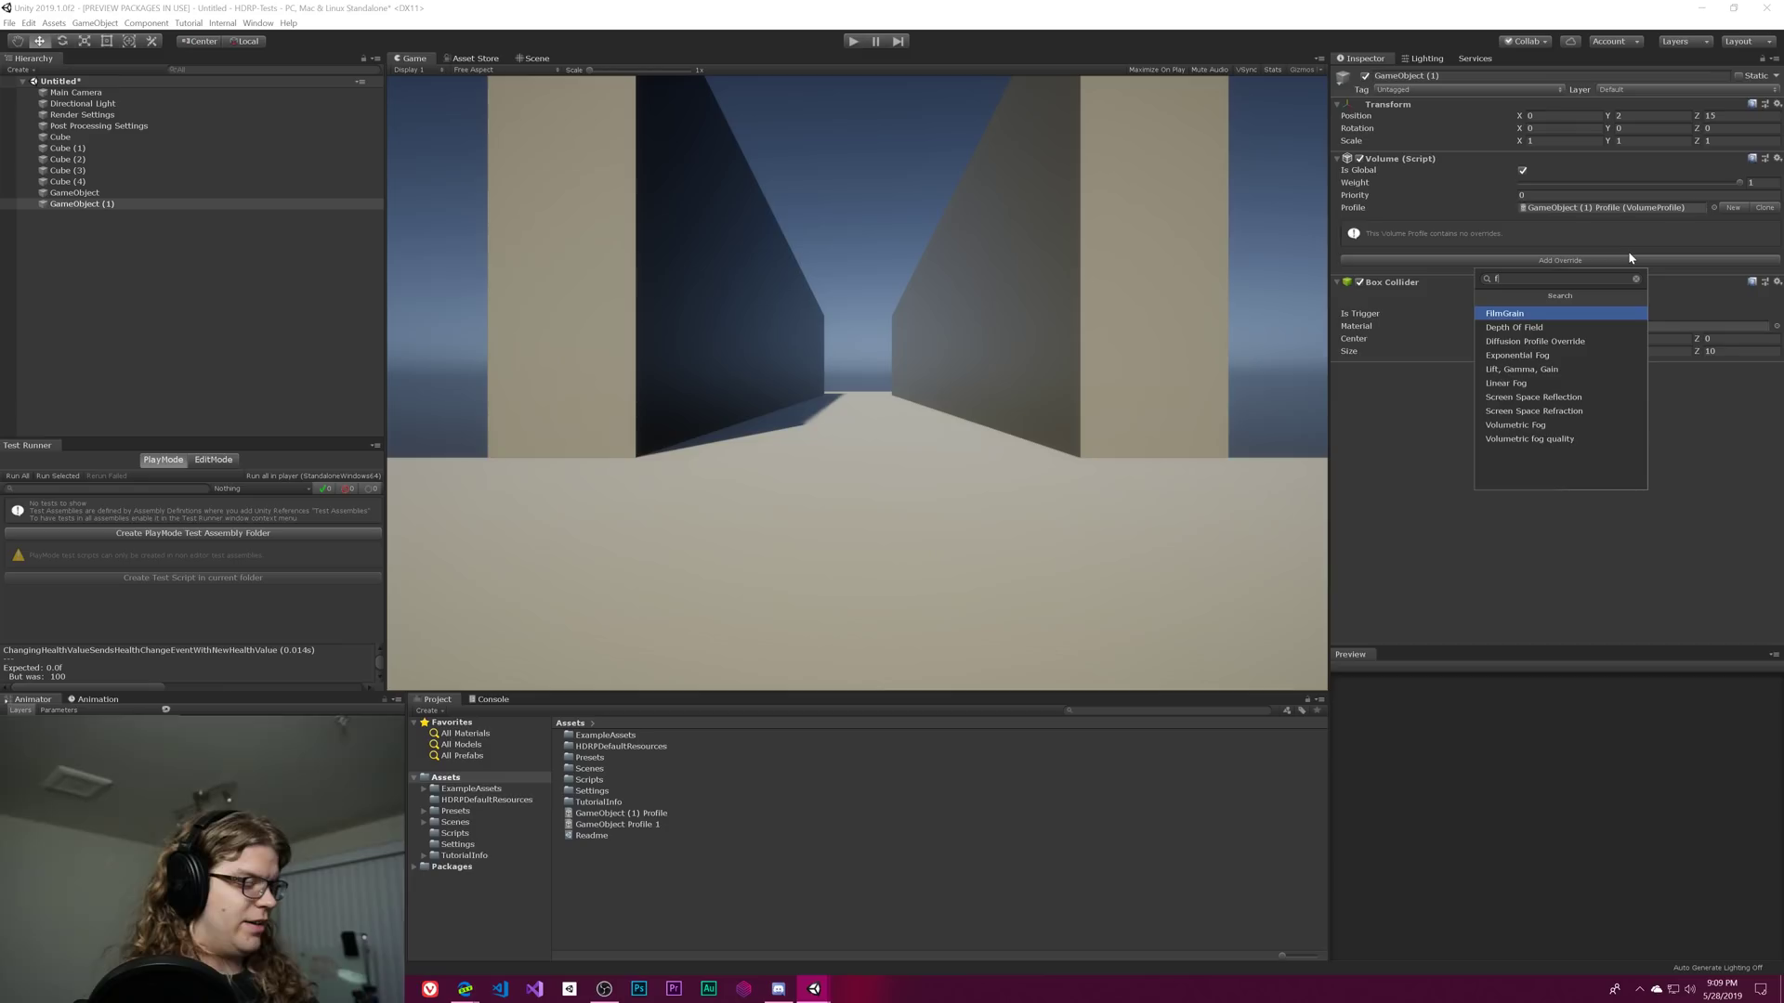
{"action": "type", "text": "ex"}
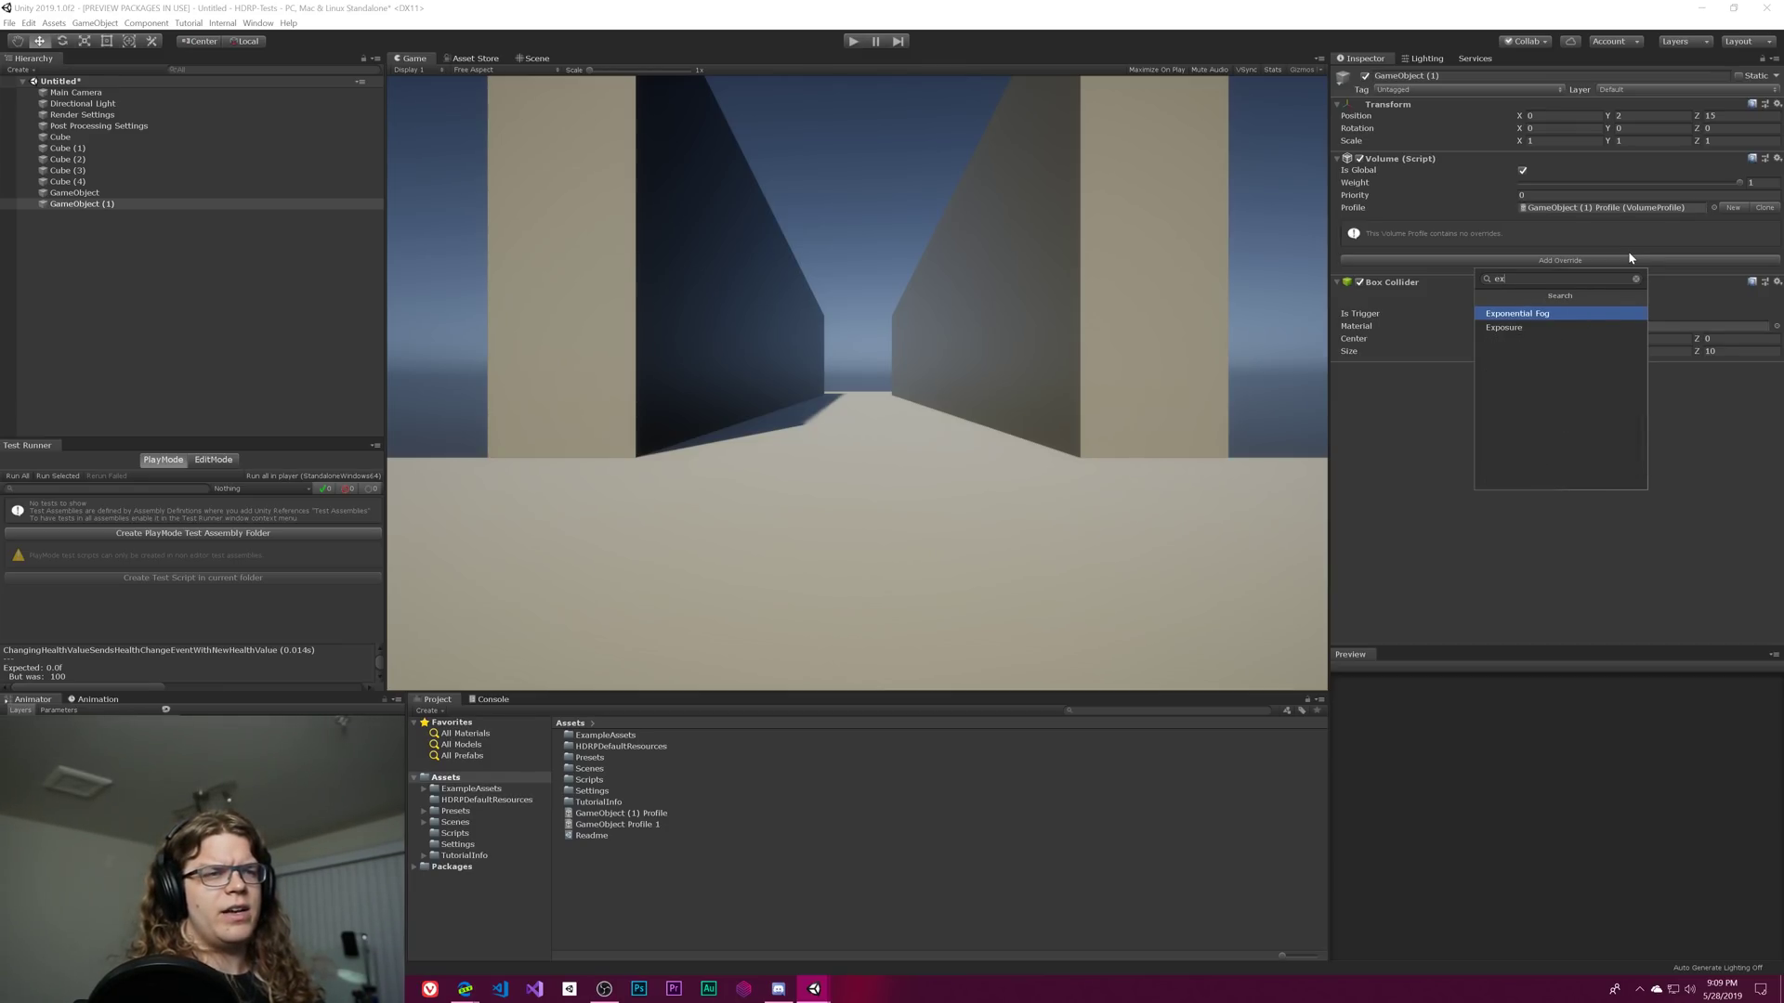
{"action": "key", "text": "BackSpace"}
{"action": "key", "text": "BackSpace"}
{"action": "type", "text": "fog"}
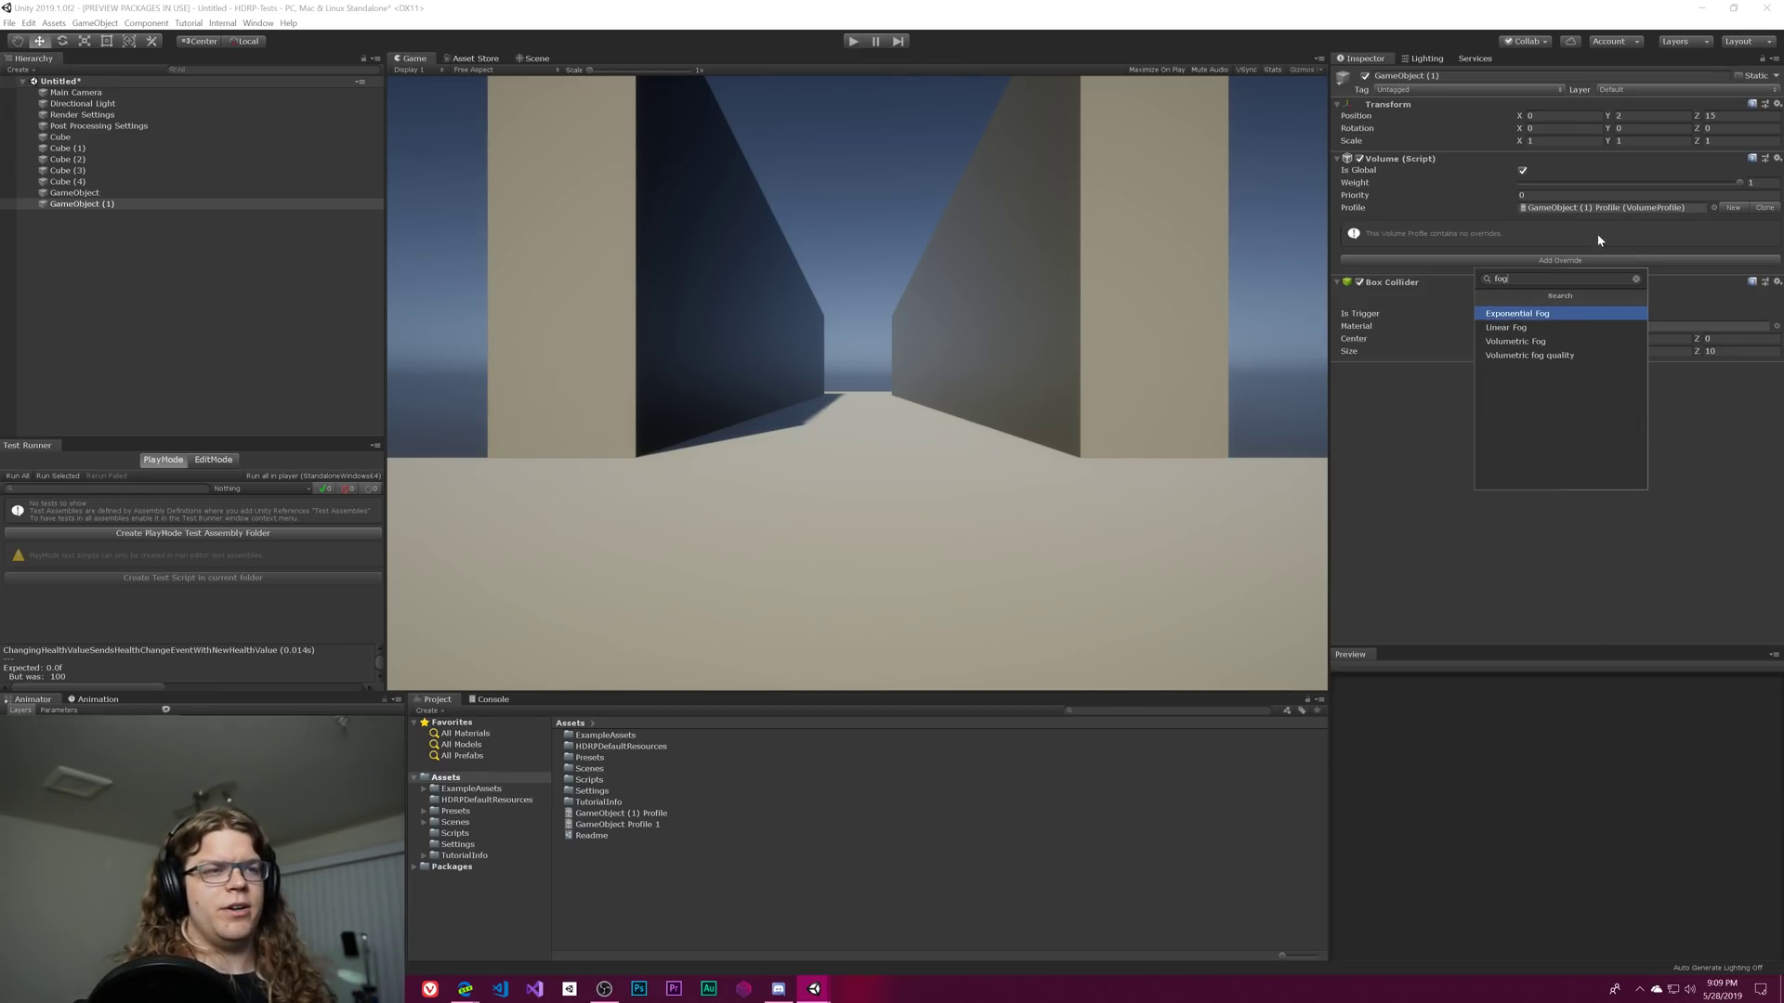
{"action": "left_click", "coordinate": [1542, 342]}
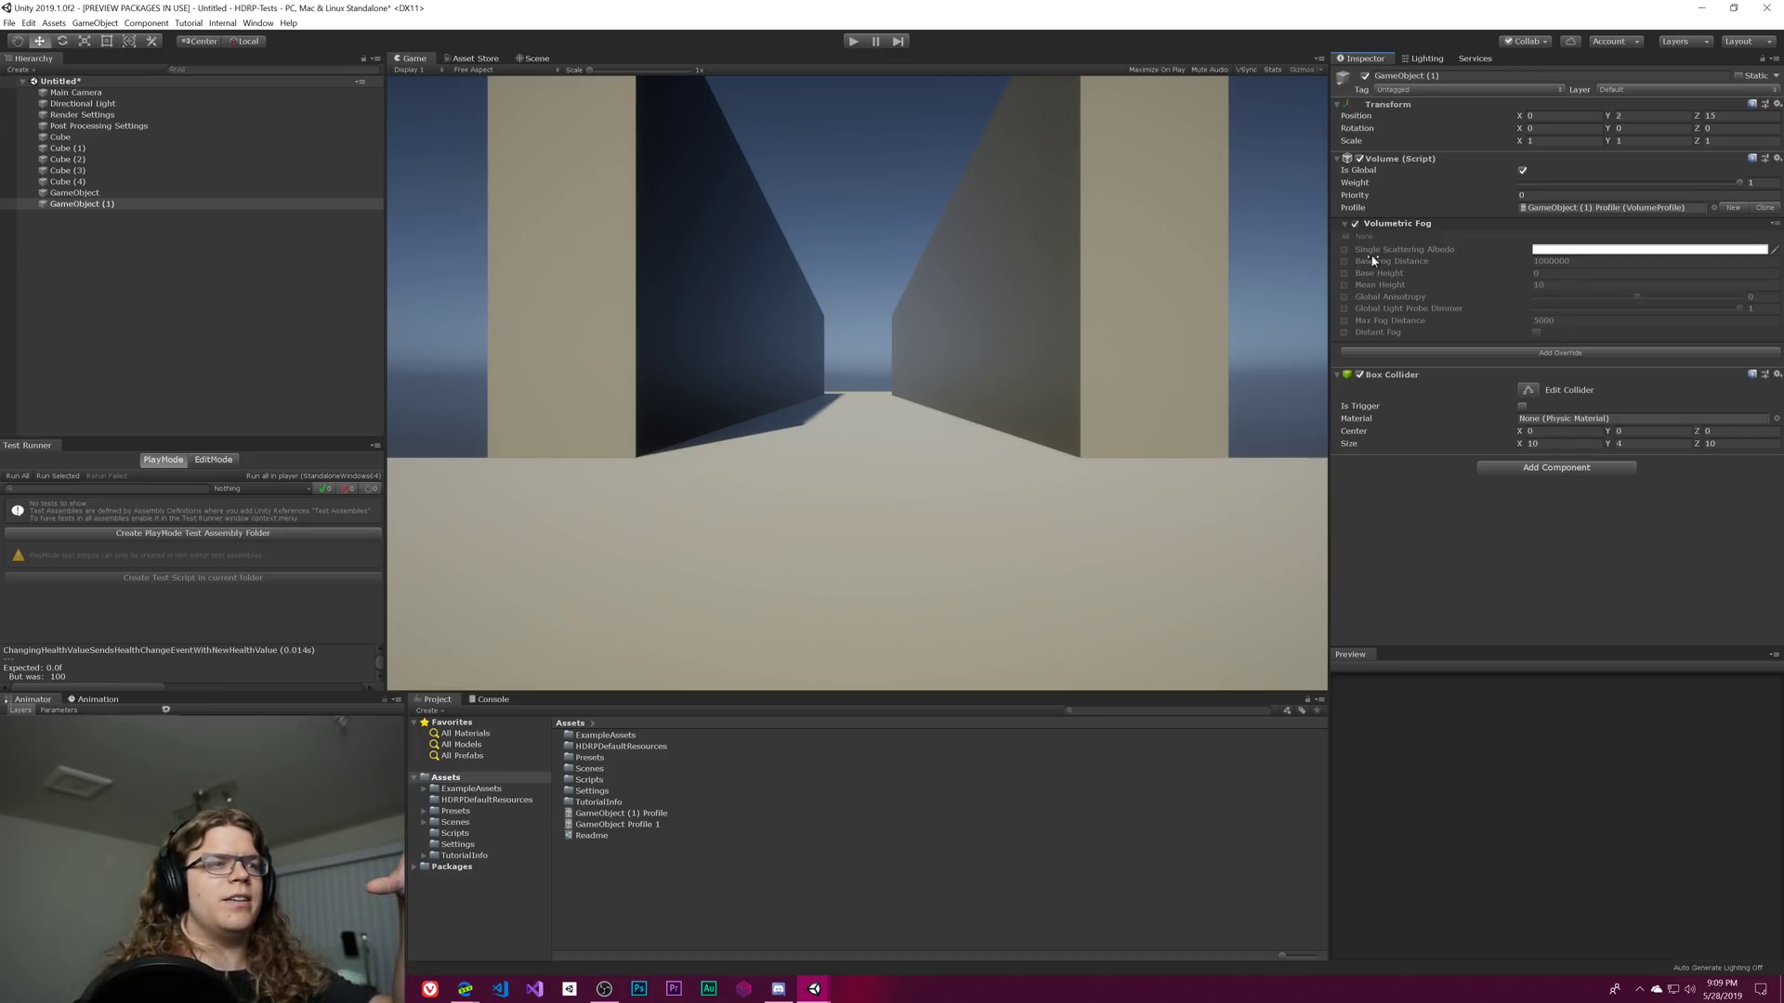
Enable the Volumetric Fog's Single Scattering Albedo override and set its color to red (255, 0, 0)
{"action": "left_click", "coordinate": [1344, 249]}
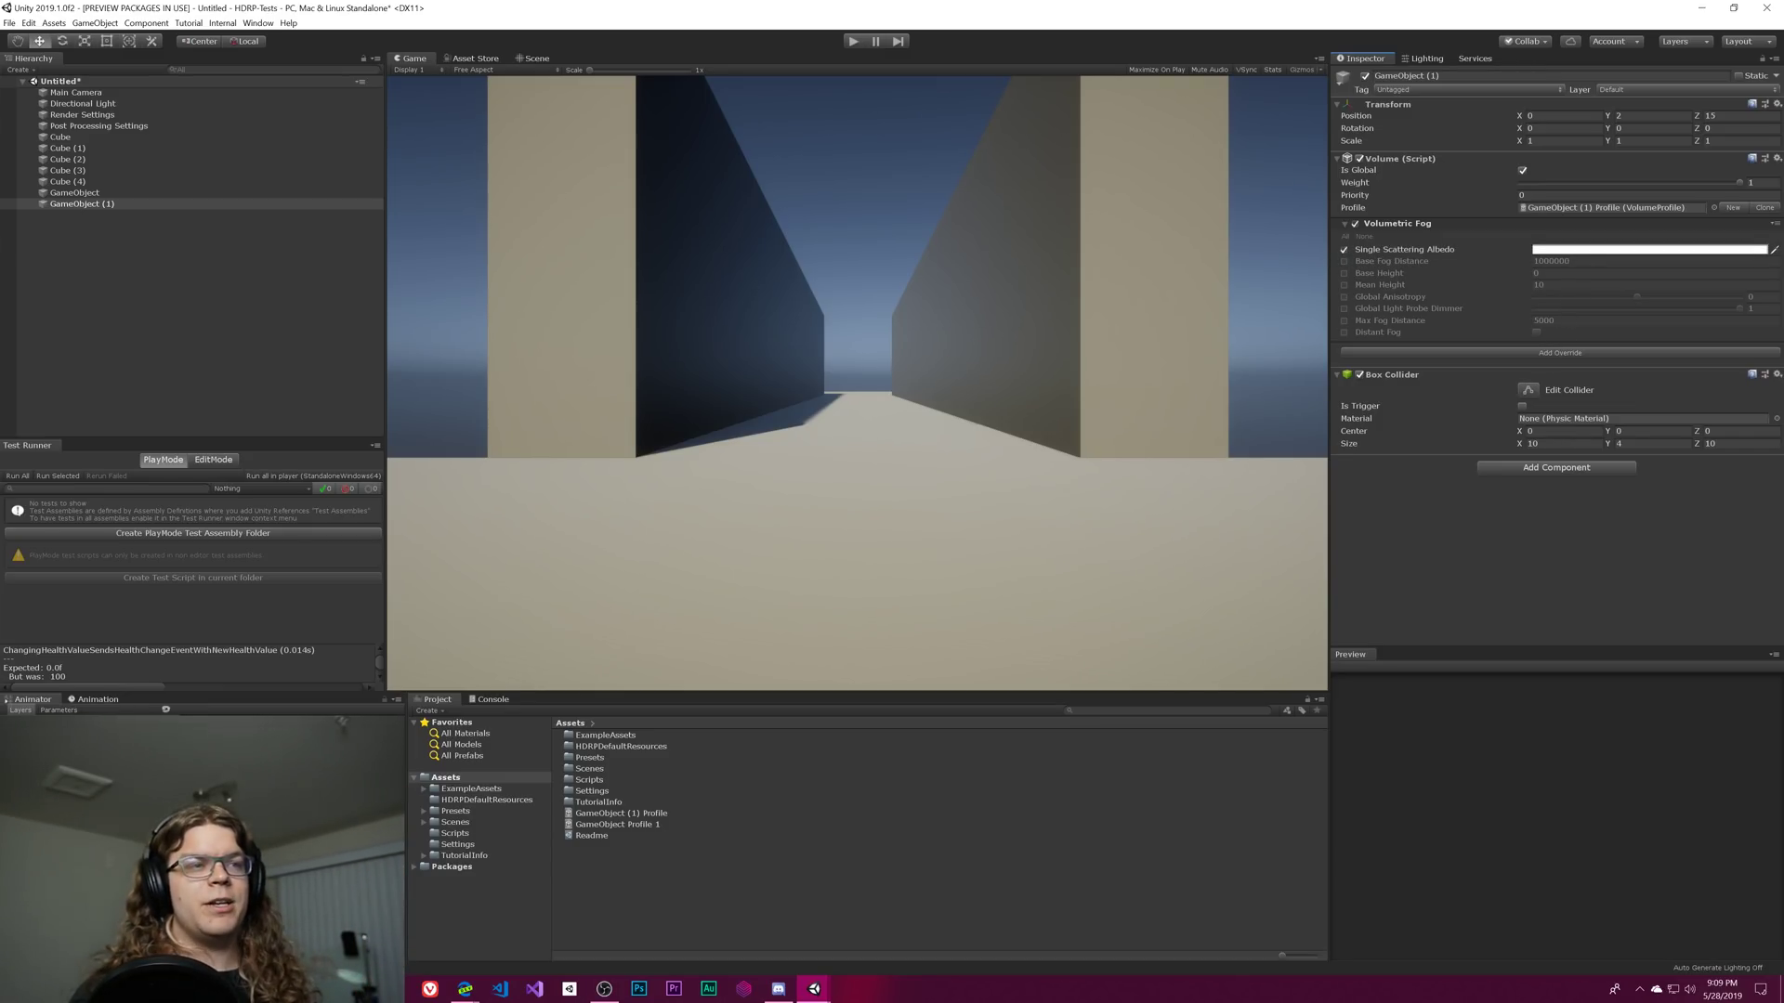
{"action": "left_click", "coordinate": [1585, 251]}
{"action": "left_click_drag", "start_coordinate": [1185, 432], "coordinate": [1338, 313]}
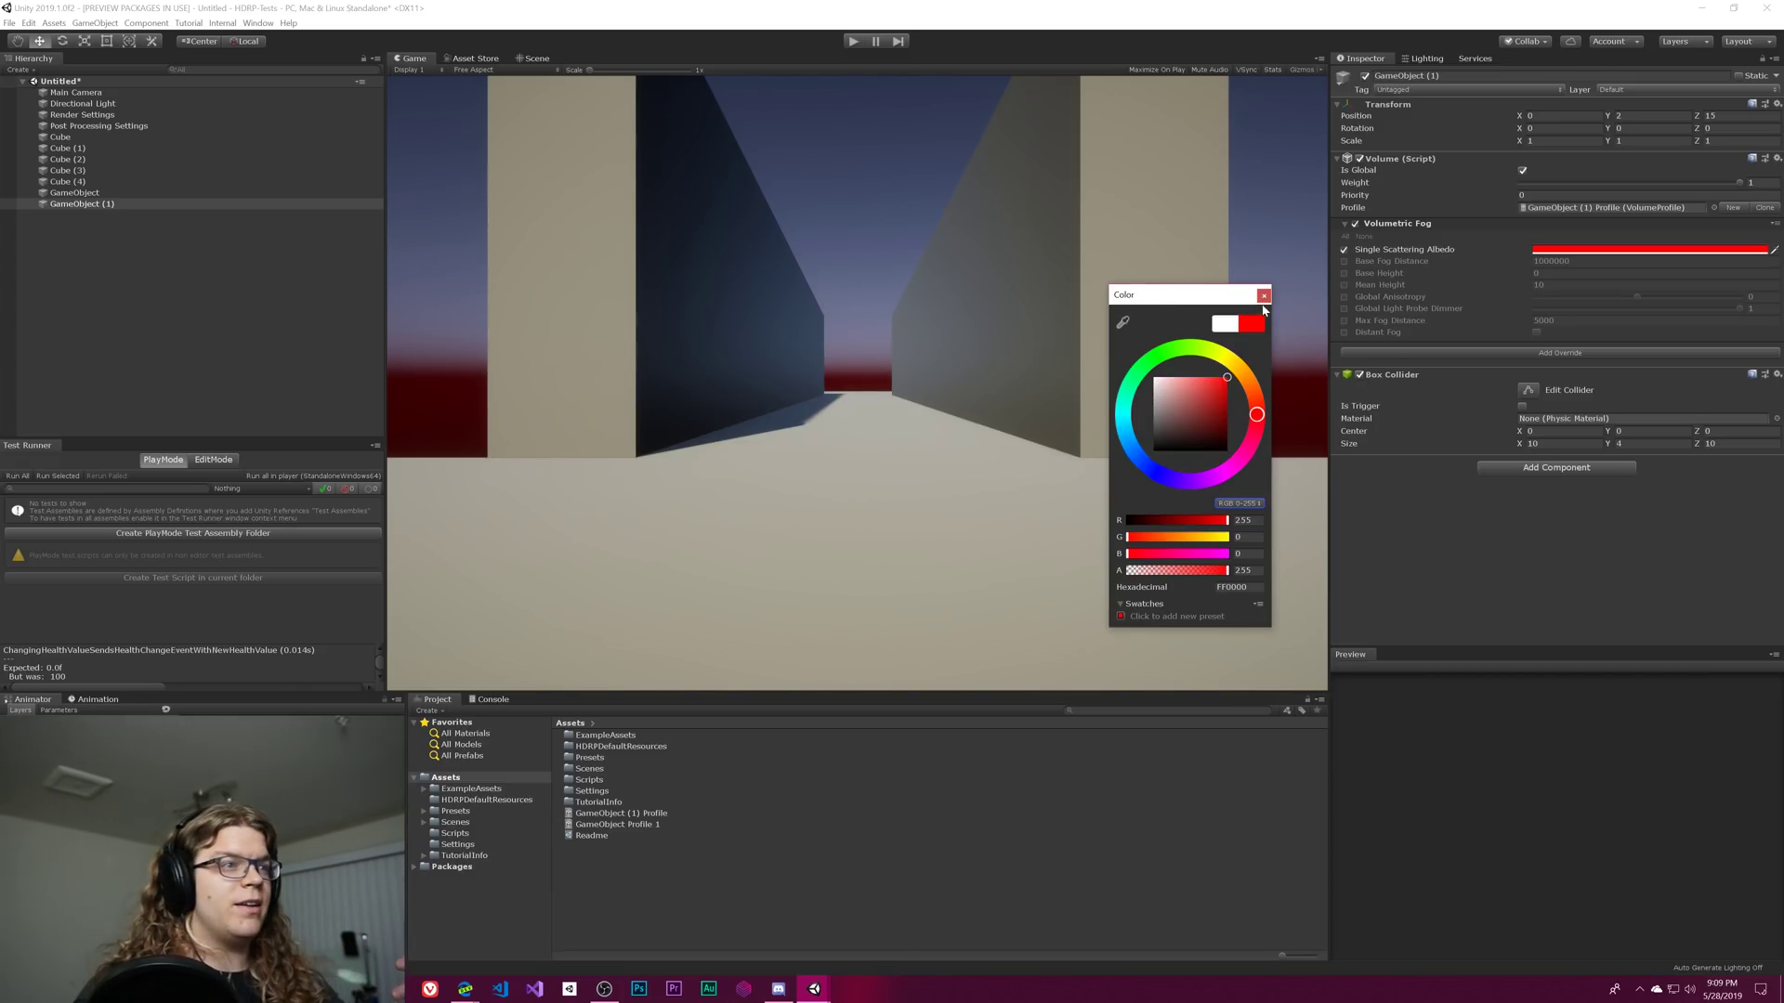
{"action": "left_click", "coordinate": [1263, 295]}
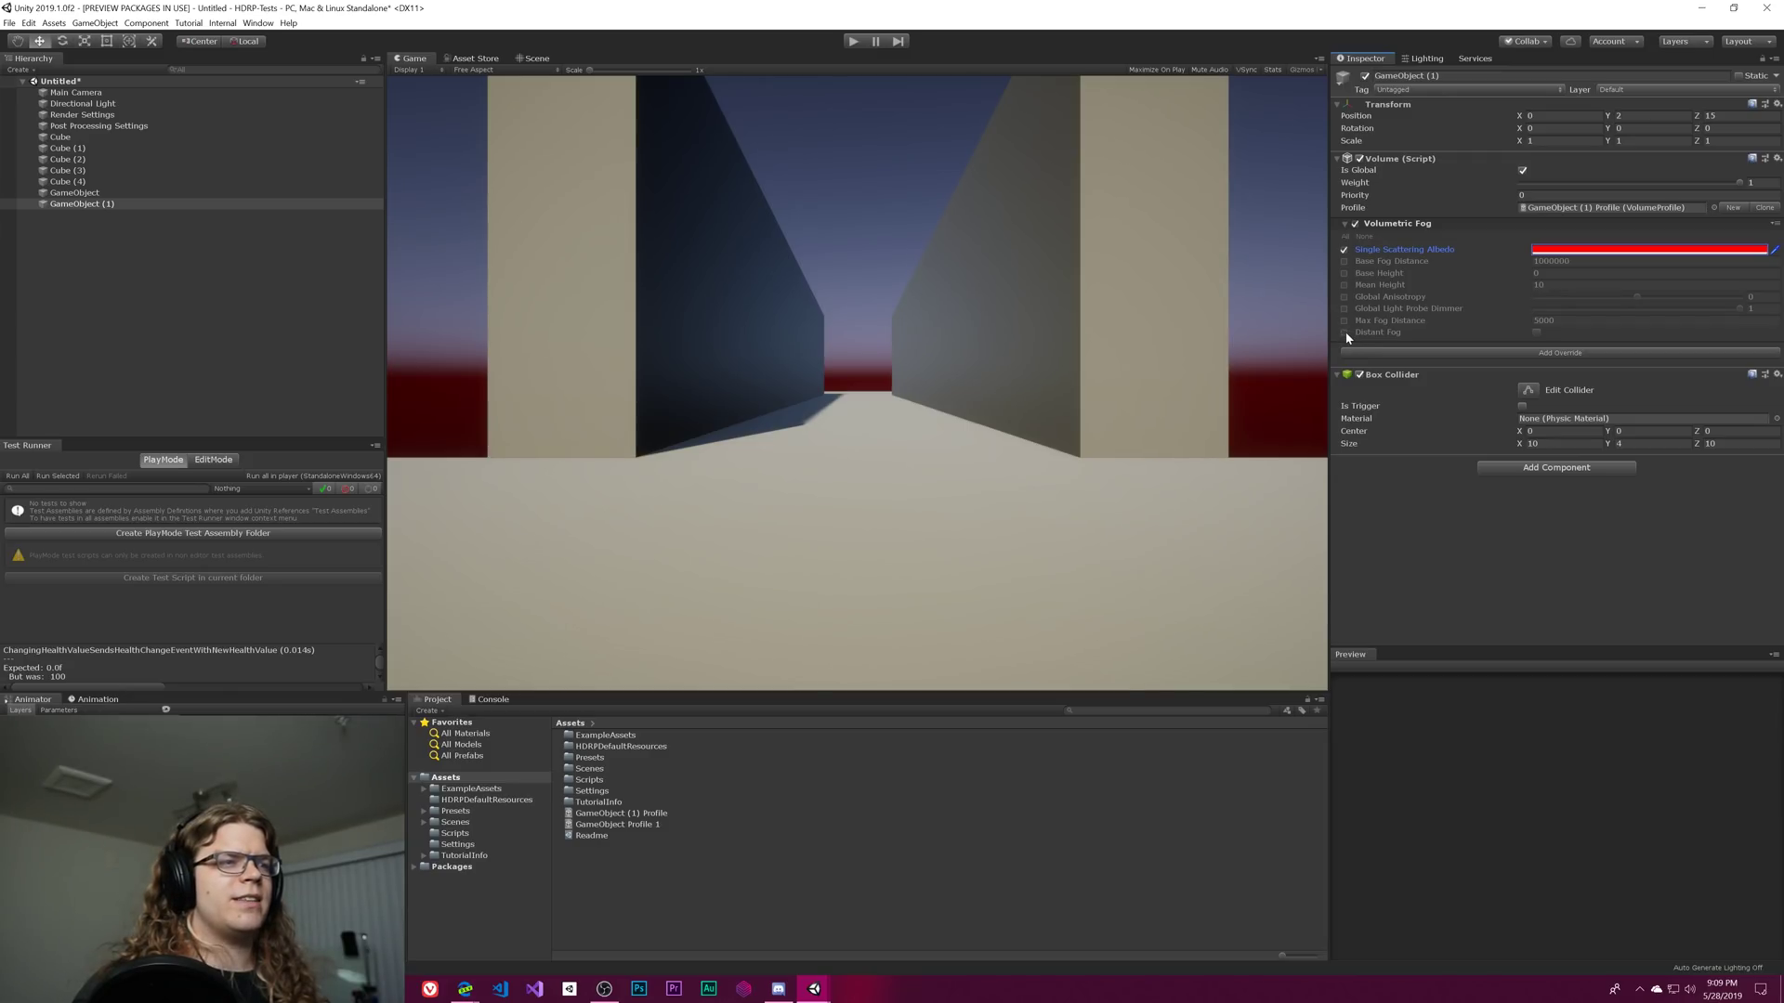
Enable the Volumetric Fog's Base Fog Distance override and set it to 100
{"action": "left_click", "coordinate": [1343, 261]}
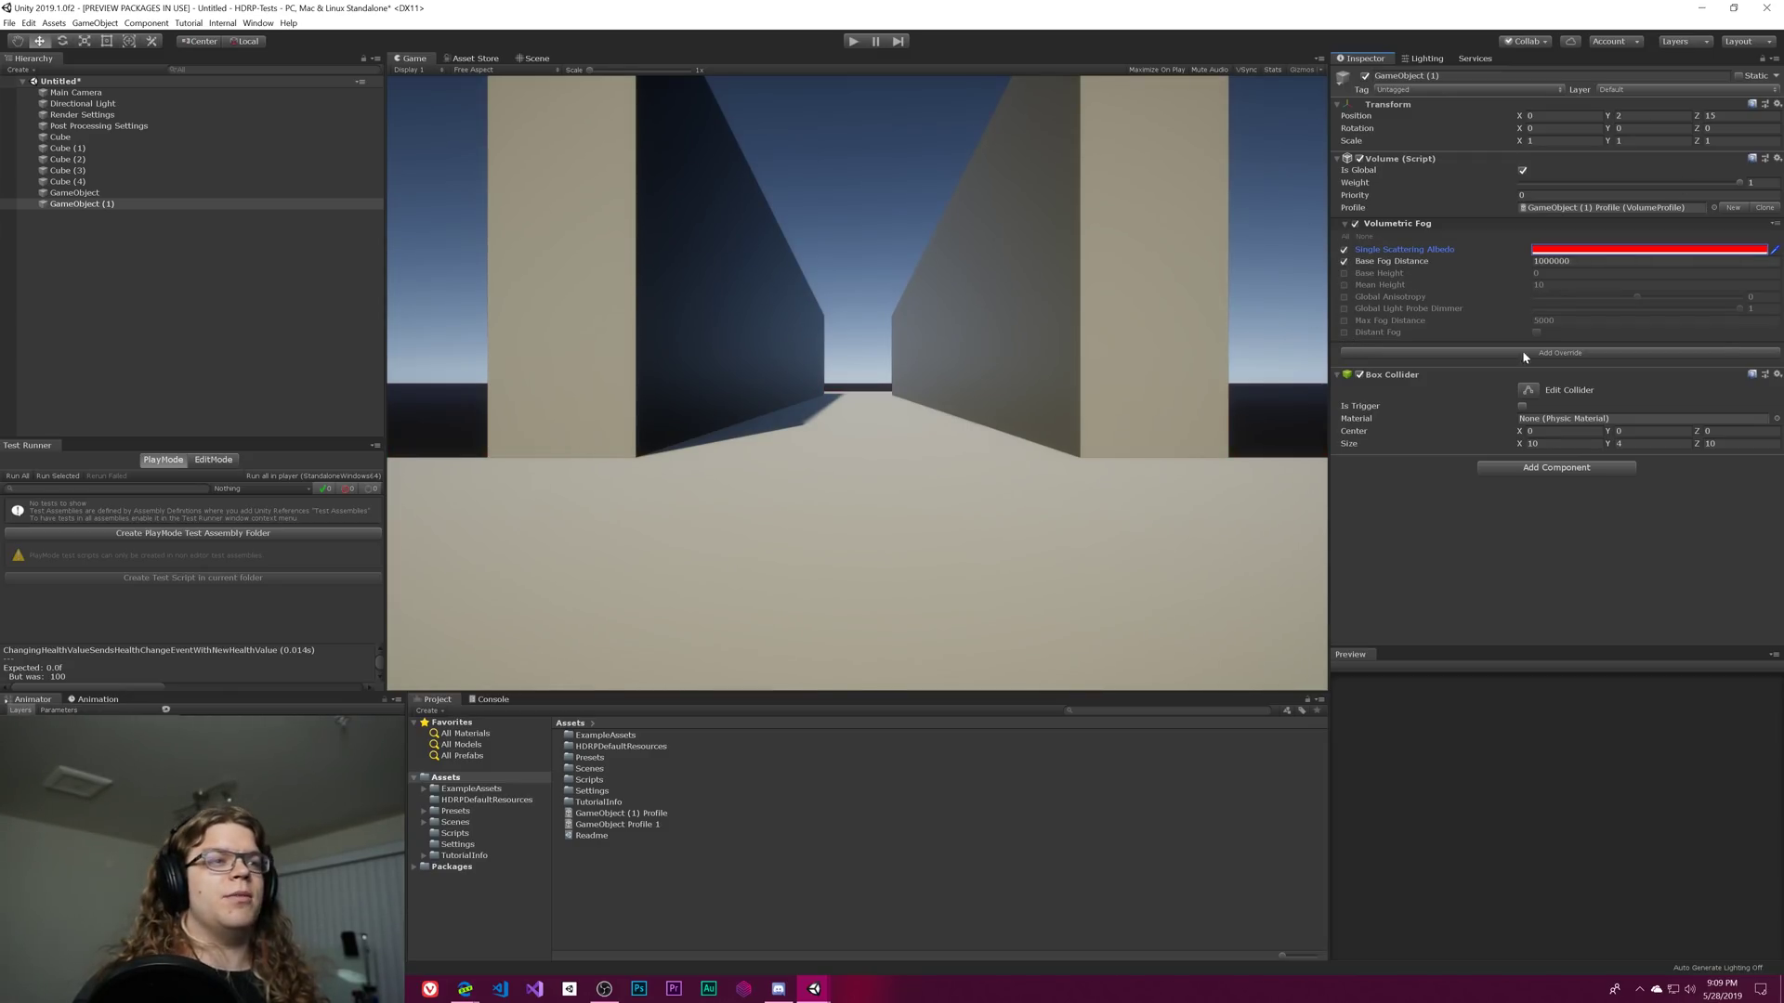
{"action": "left_click", "coordinate": [1580, 261]}
{"action": "type", "text": "100"}
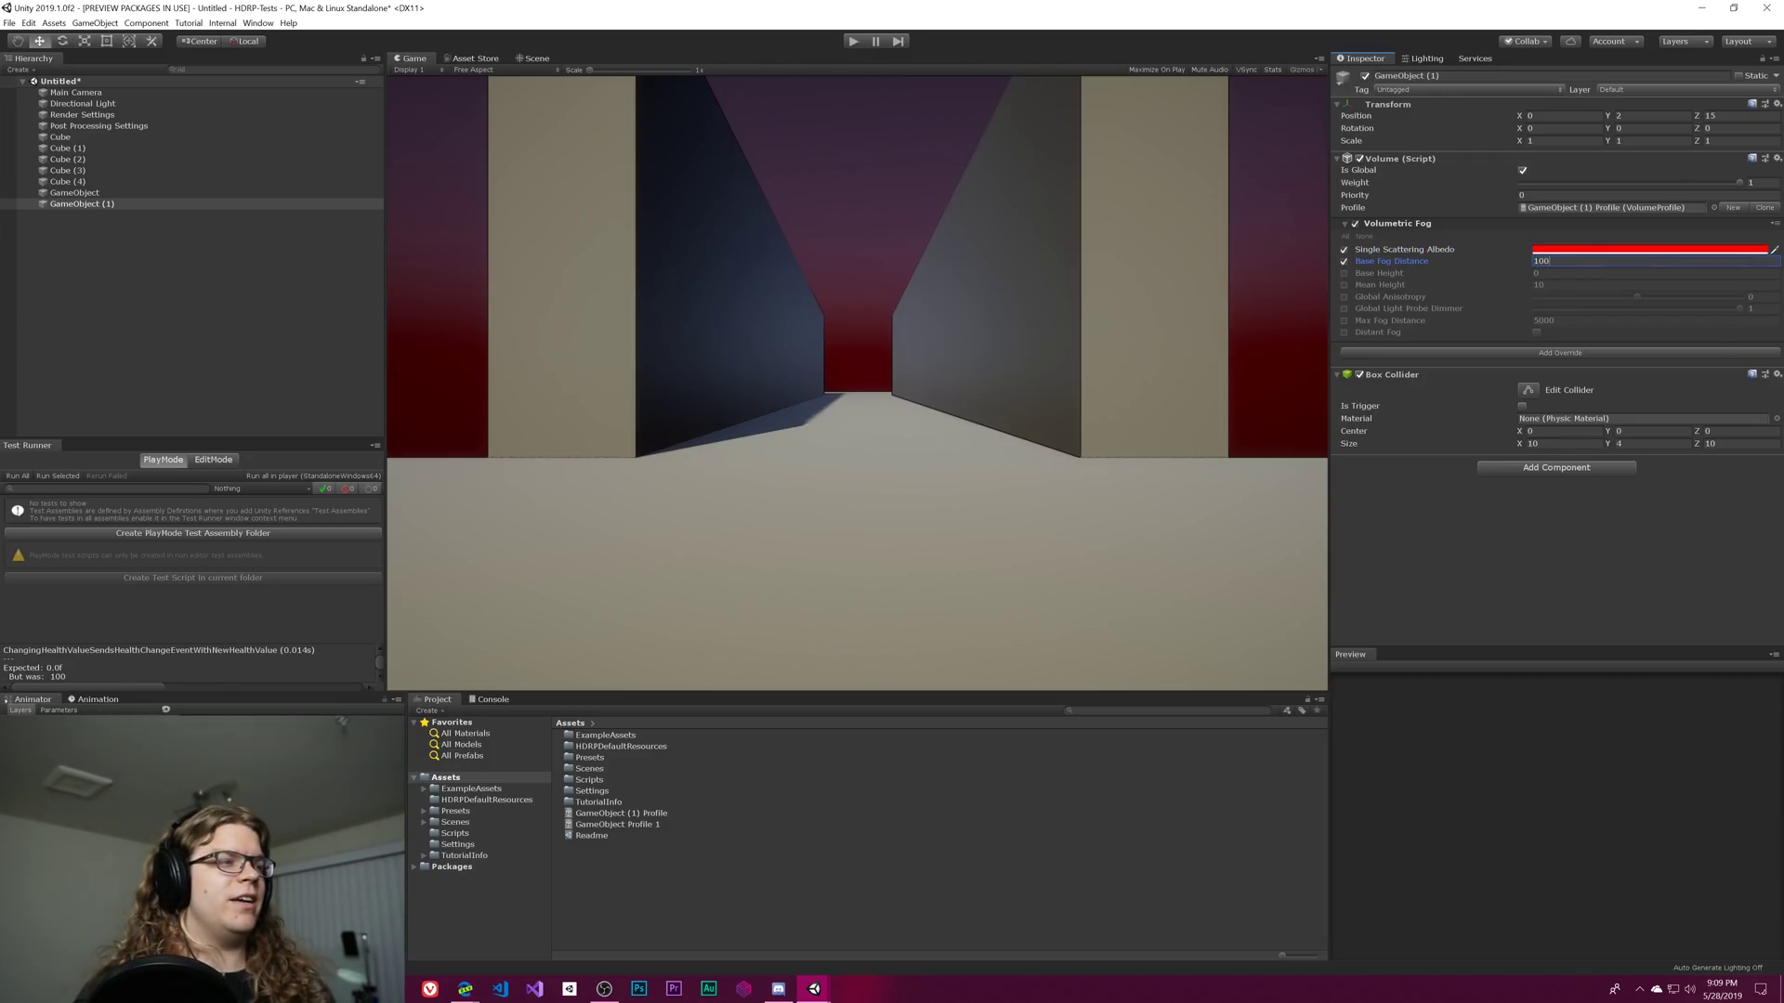
{"action": "mouse_move", "coordinate": [1430, 328]}
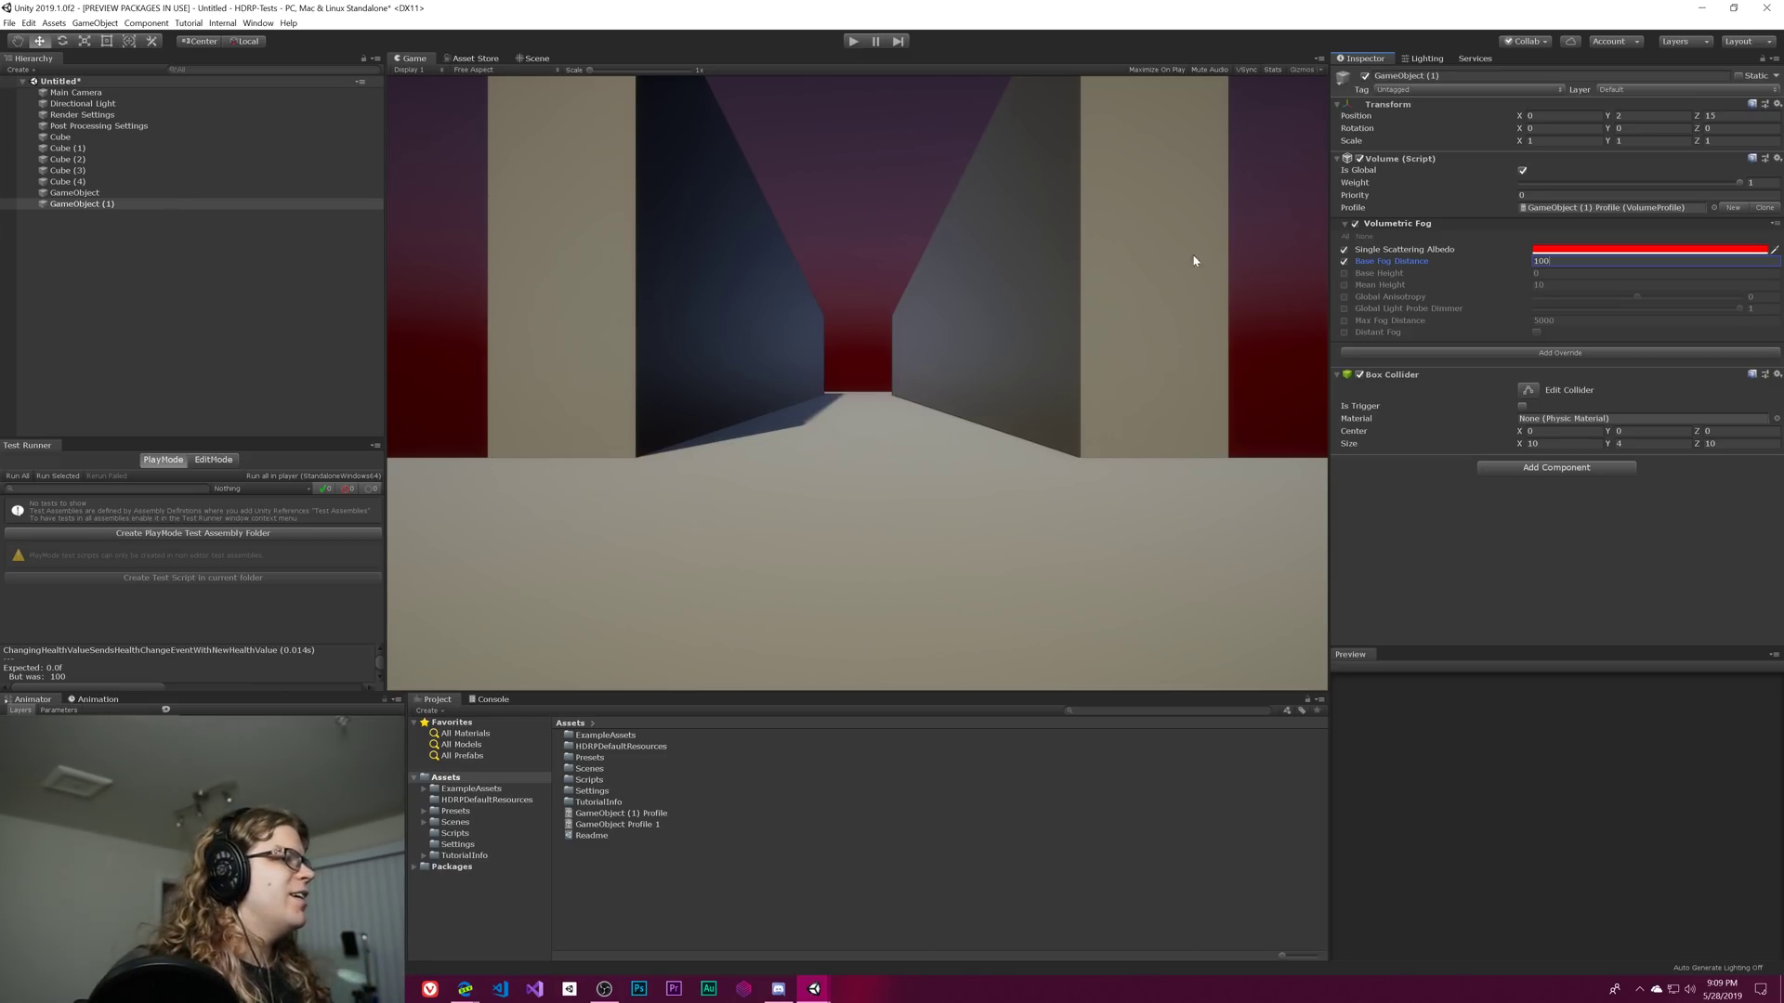
Turn off Is Global for the fog volume and set its Z position to 15
{"action": "left_click", "coordinate": [1523, 171]}
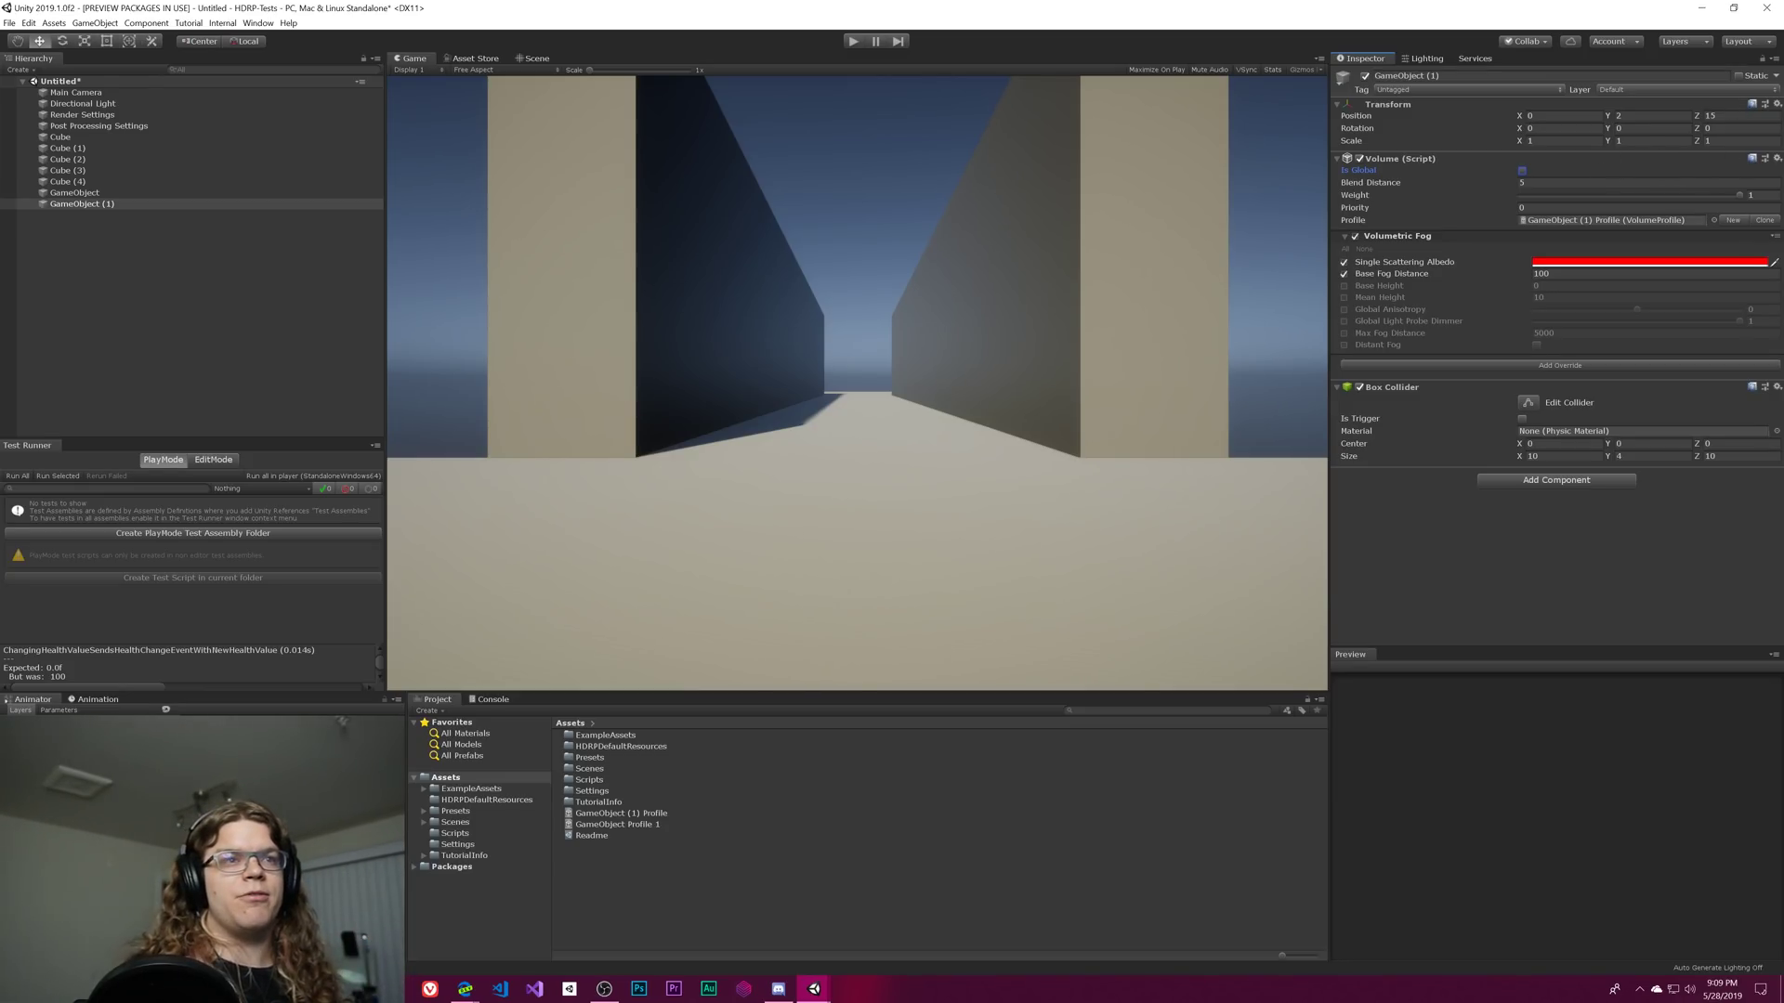
{"action": "left_click_drag", "start_coordinate": [1697, 115], "coordinate": [1718, 115]}
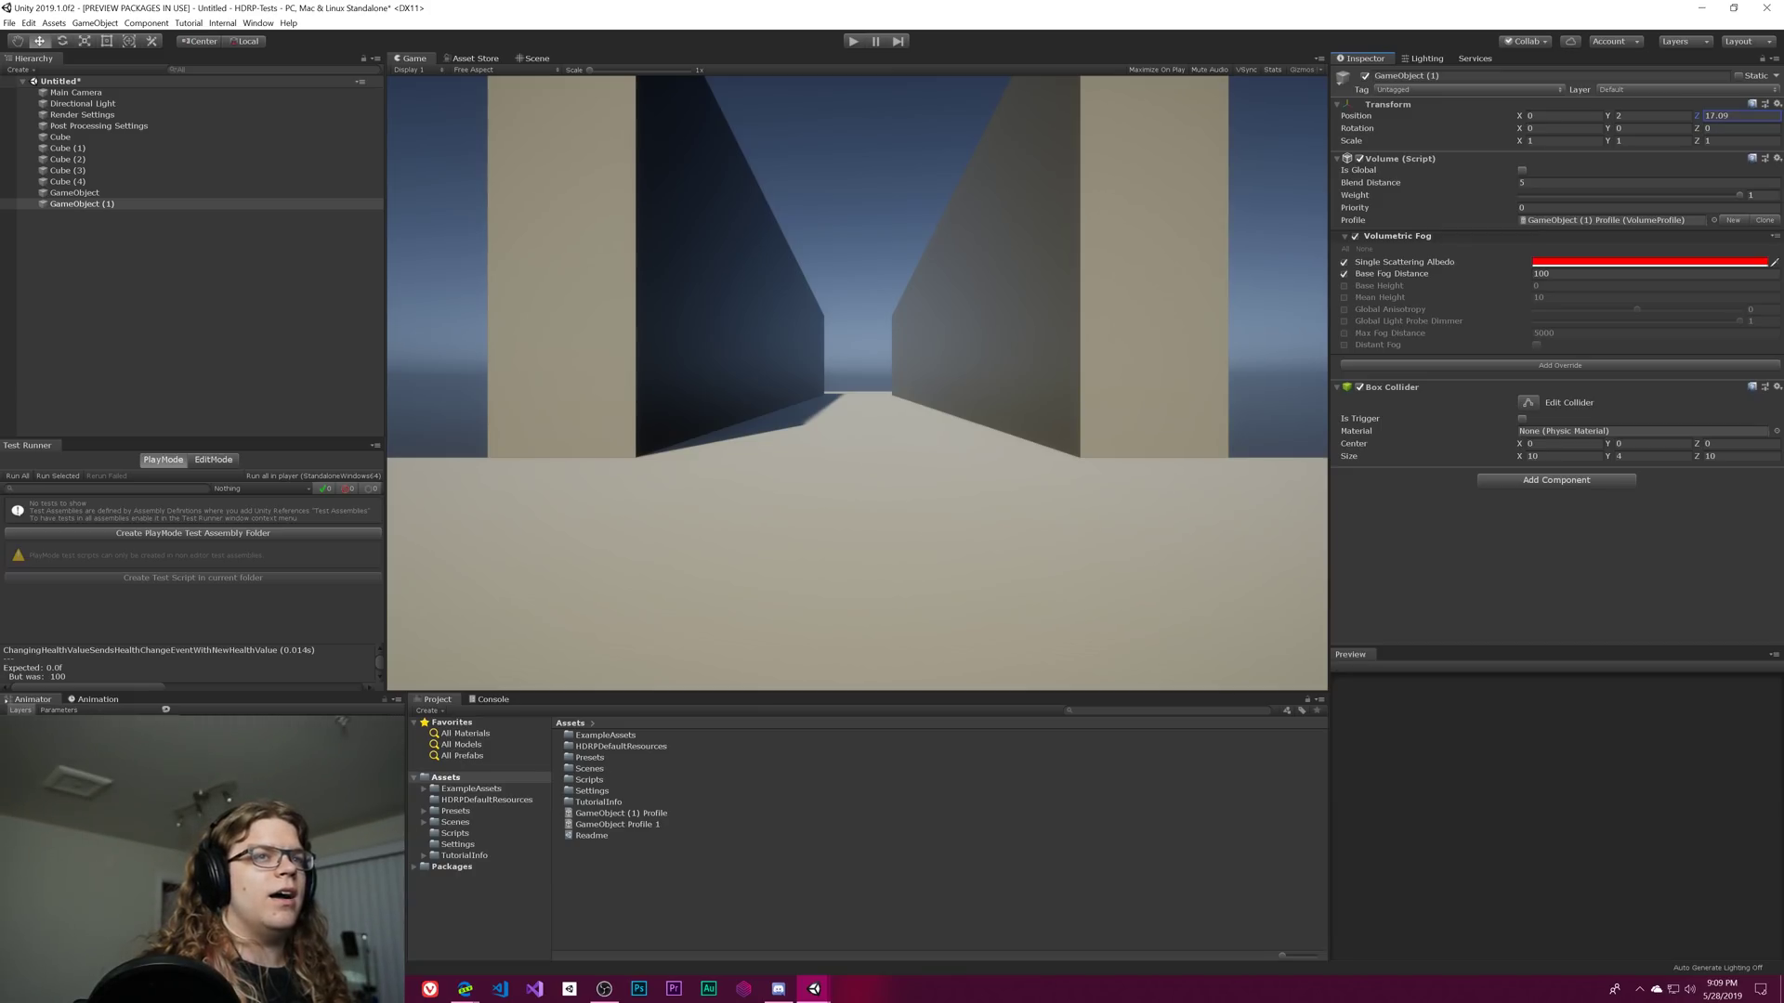
{"action": "type", "text": "15"}
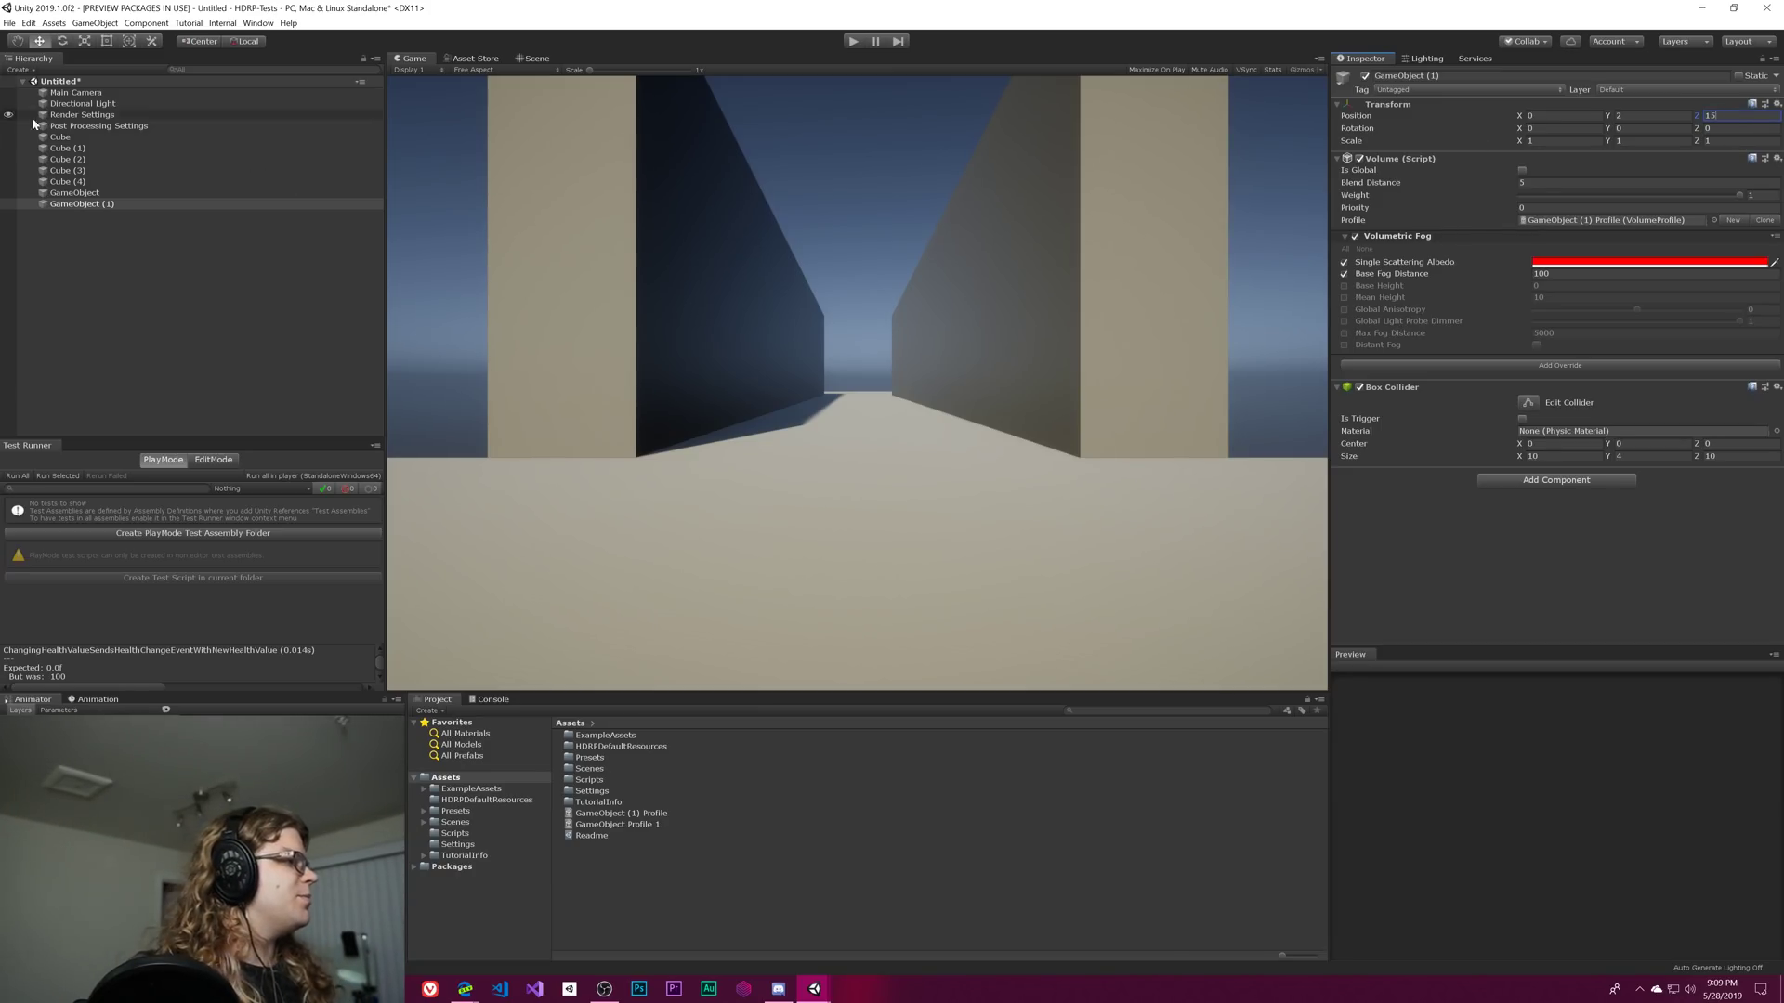
Move the Main Camera along Z through the corridor onto the far platform, to about 12, to preview the fog blending
{"action": "left_click", "coordinate": [121, 93]}
{"action": "left_click_drag", "start_coordinate": [1702, 118], "coordinate": [53, 123]}
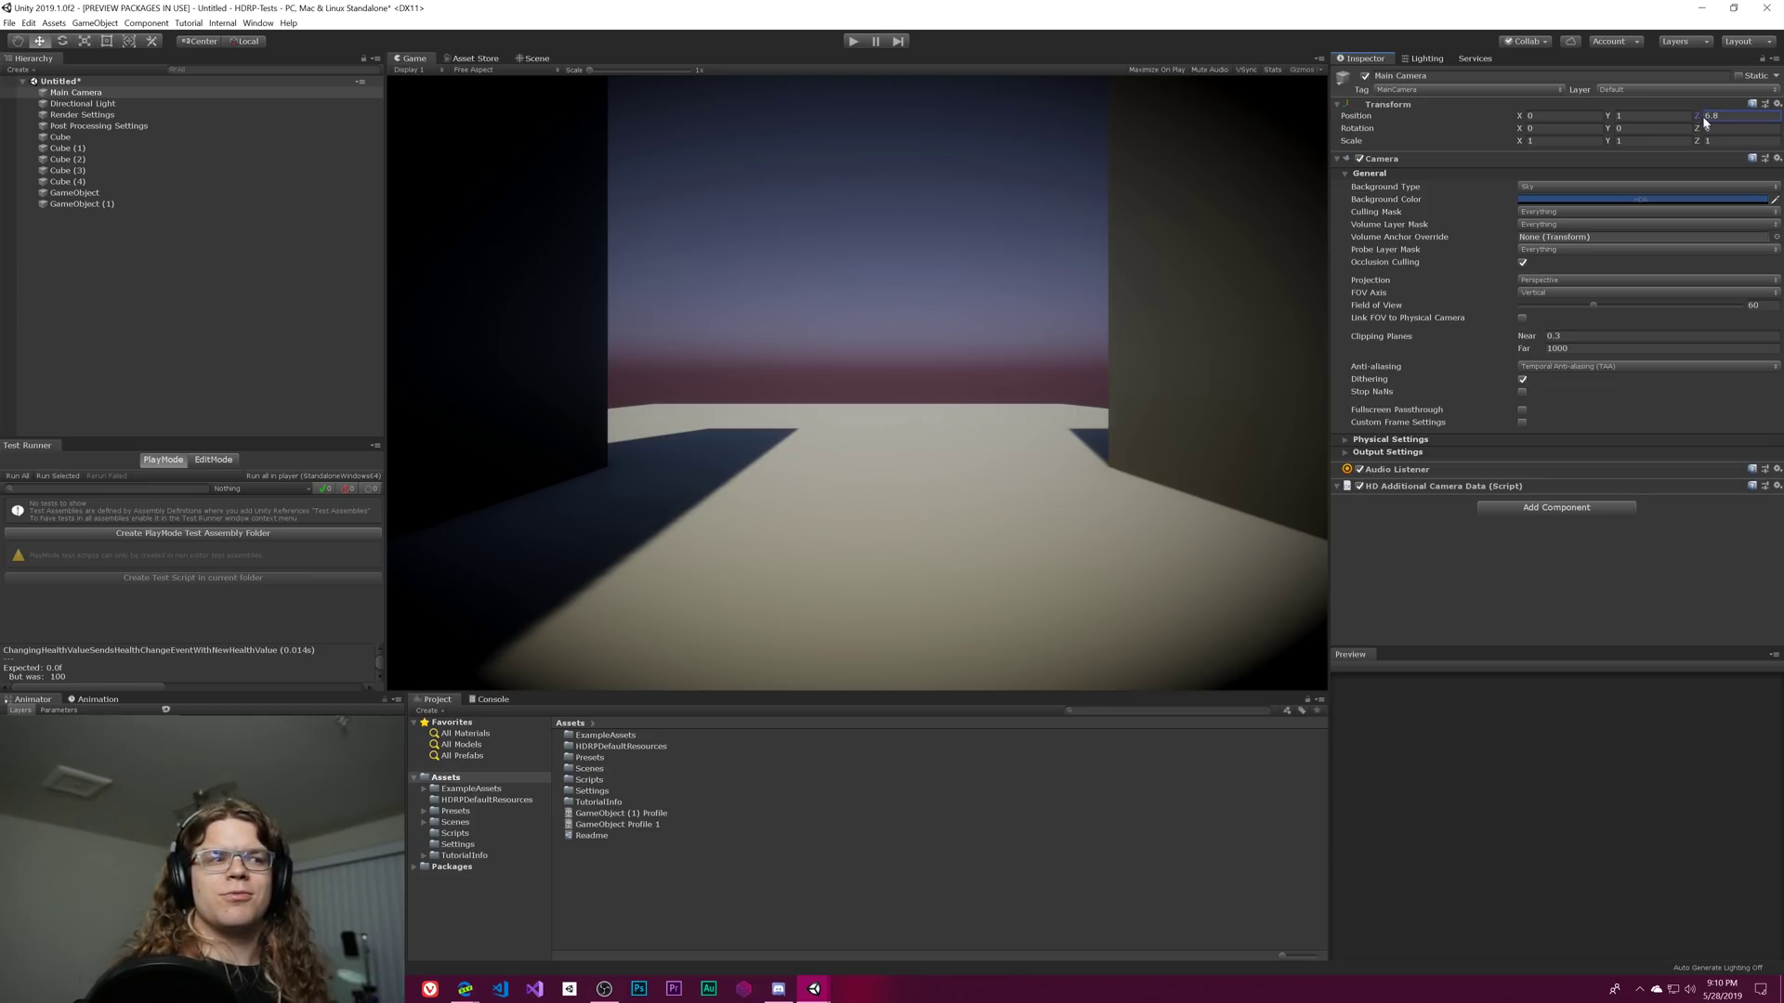
{"action": "left_click_drag", "start_coordinate": [1696, 118], "coordinate": [1746, 117]}
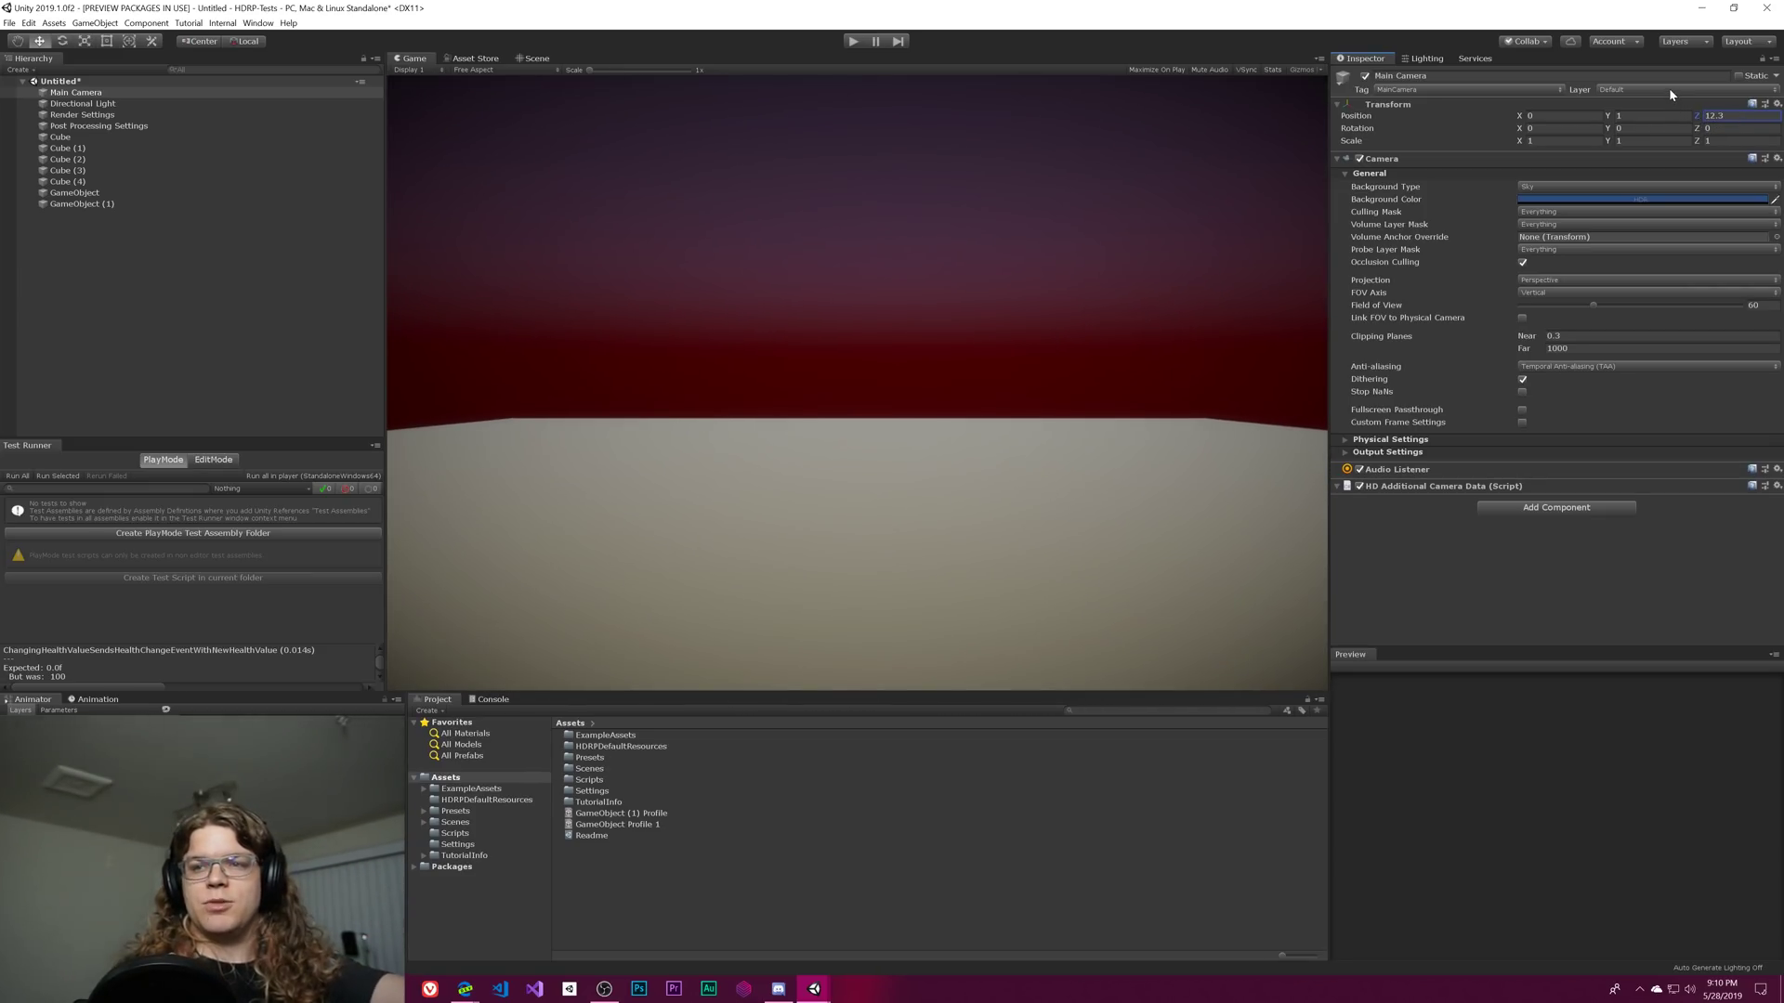